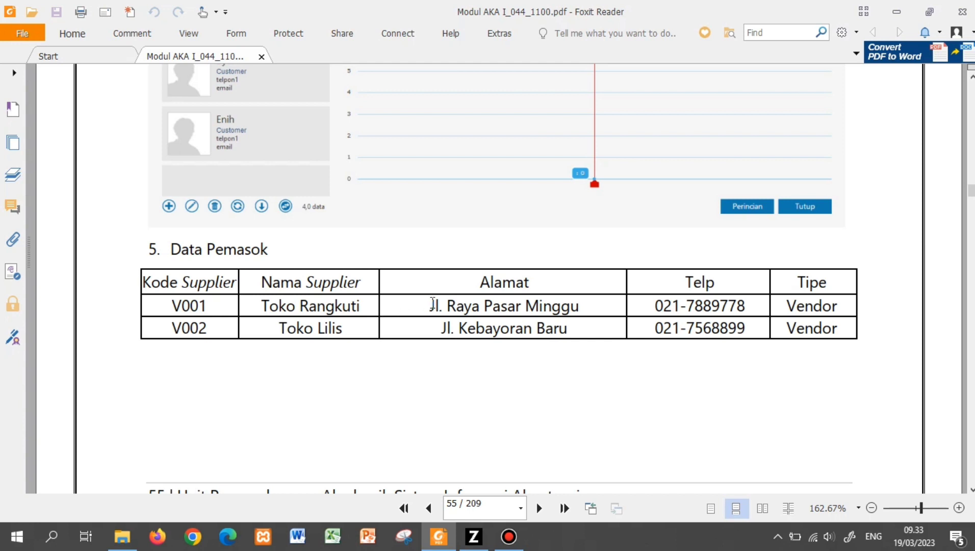
- Check supplier V001's address in the Data Pemasok PDF table, then switch to Zahir Accounting
drag(432, 302, 581, 308)
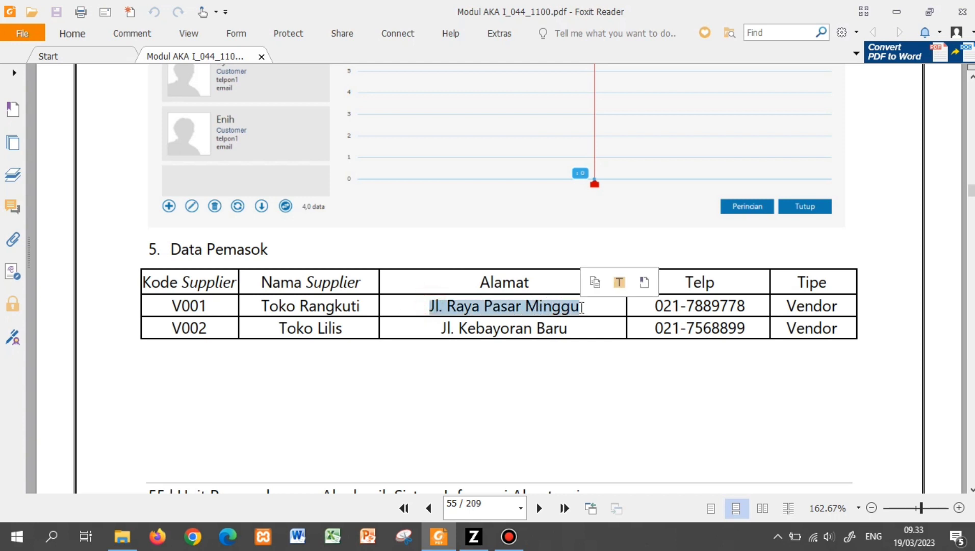
click(550, 391)
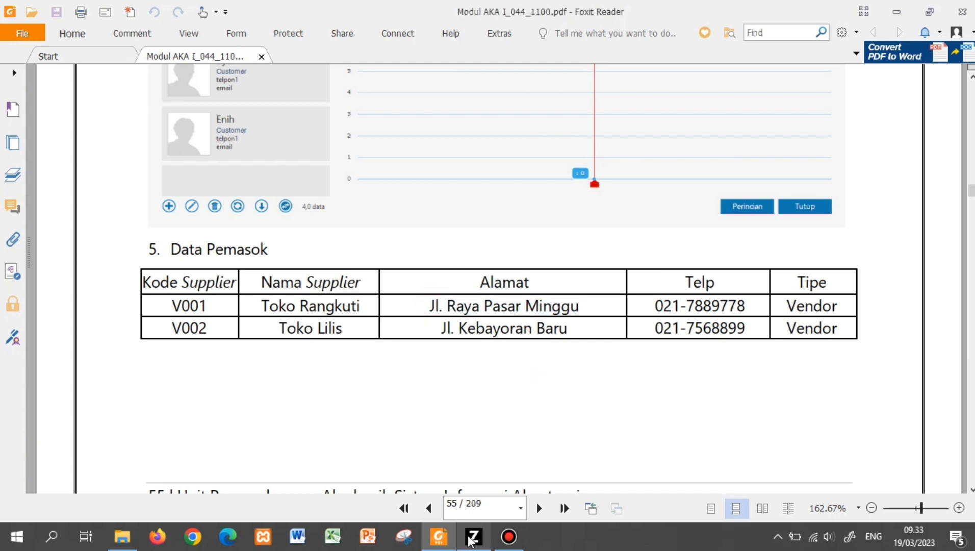
click(474, 537)
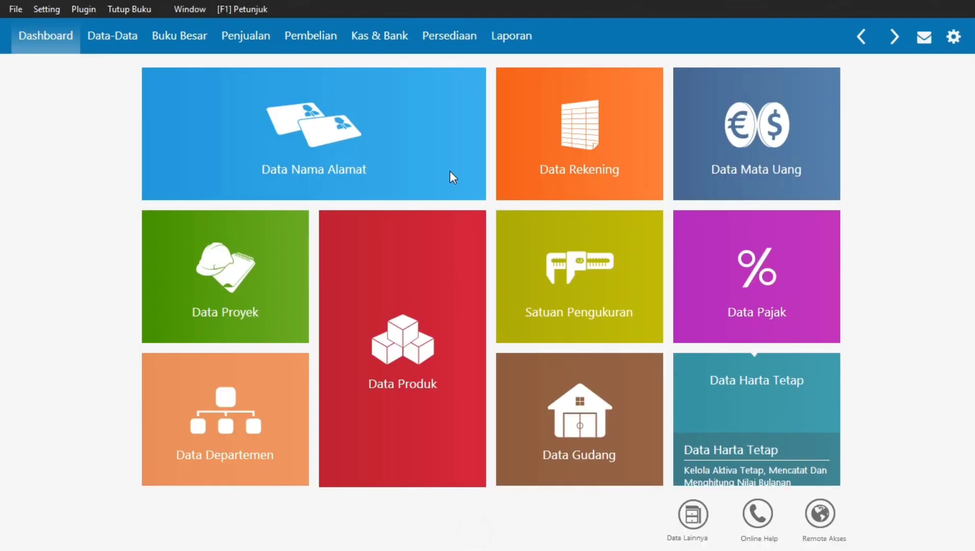
- Start a new Vendor record in Data Nama Alamat with ID V001 and company Toko Rangkuti
click(296, 127)
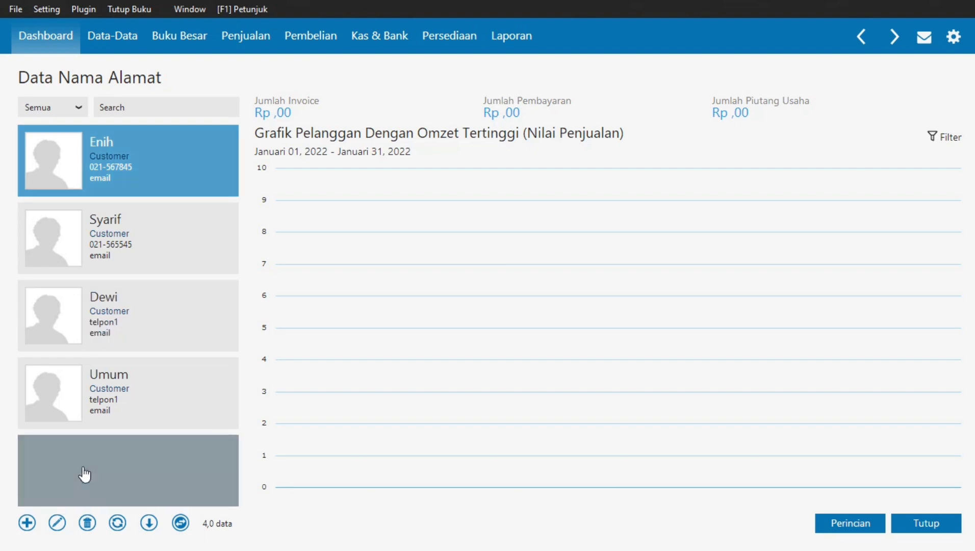
click(25, 525)
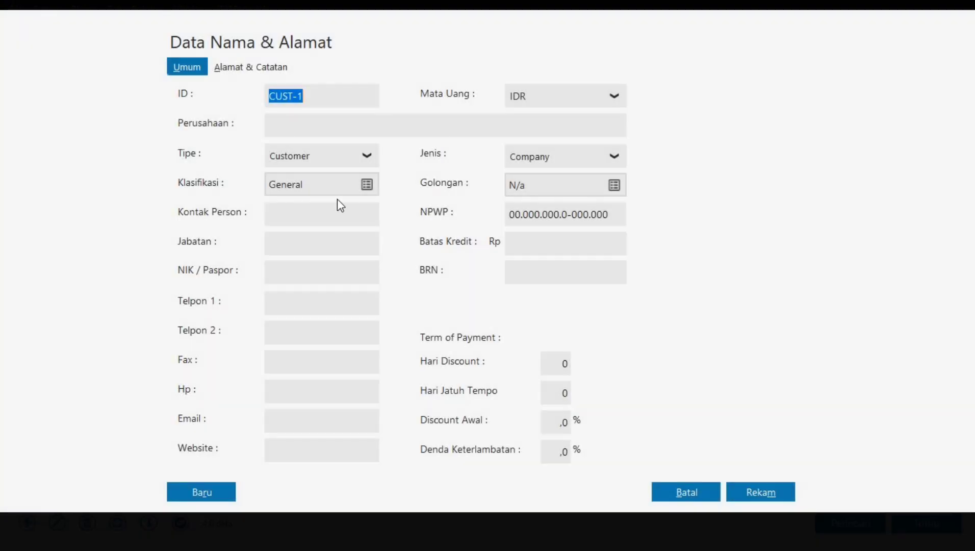
click(368, 155)
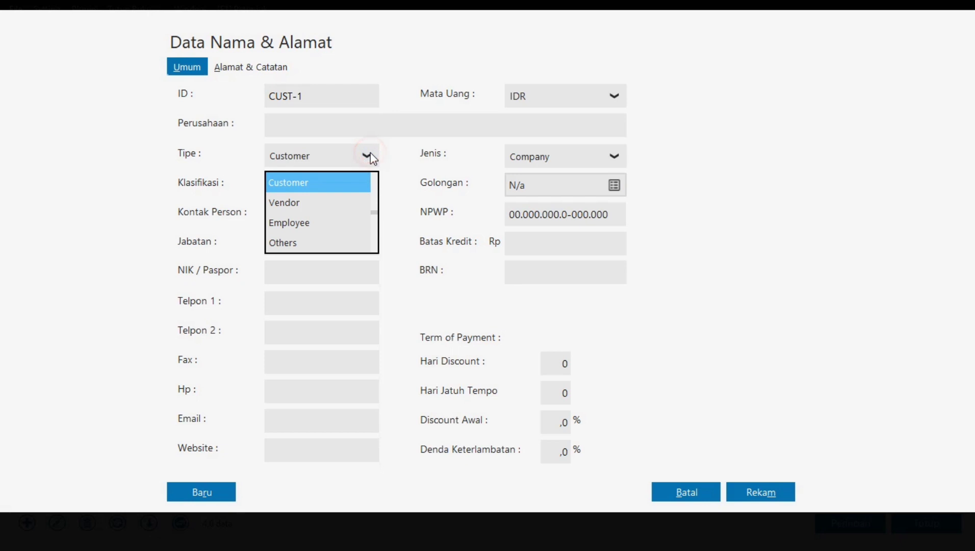
click(347, 203)
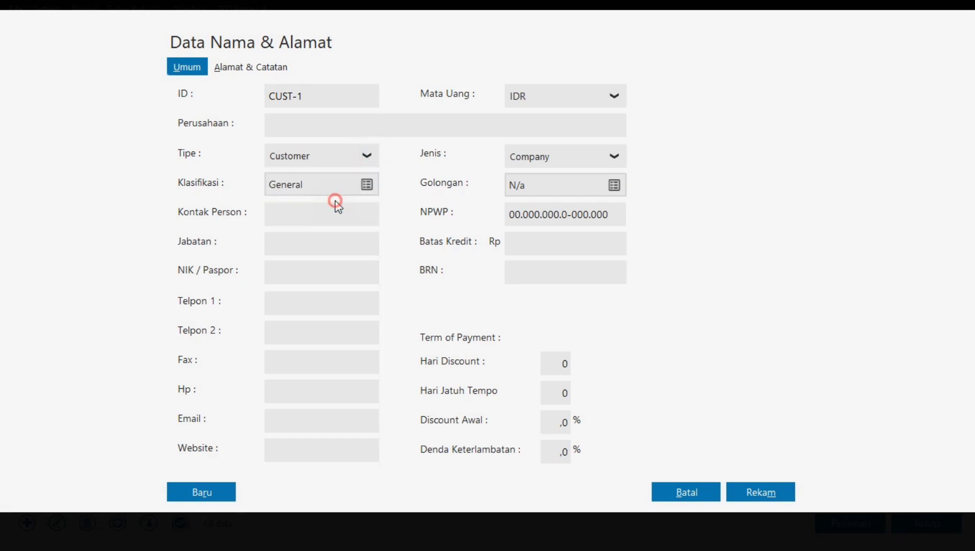
click(336, 93)
text(V)
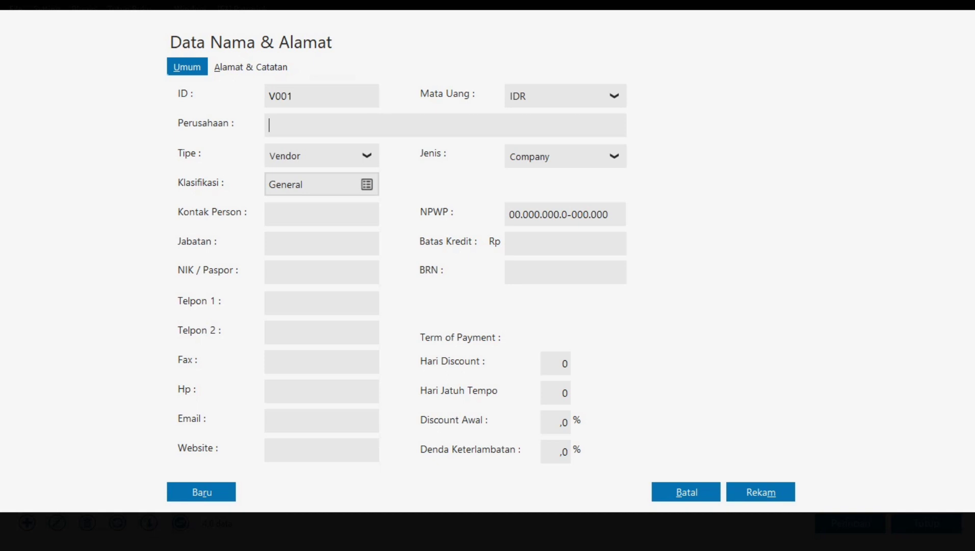
text(Toko Rangkuti)
- Enter Toko Rangkuti's street address and Telpon 1 phone number, then save it
click(240, 70)
text(Jl. Raya Pasar Minggu)
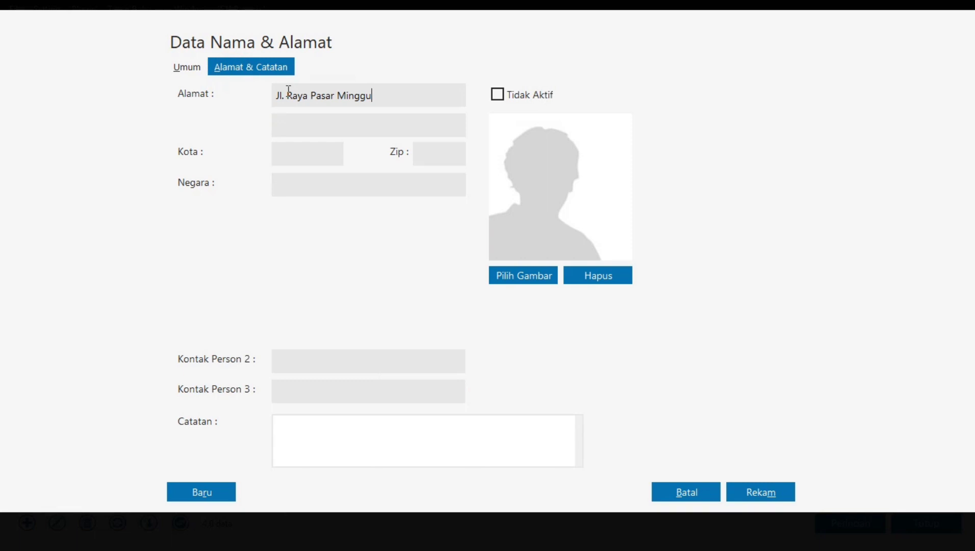
click(190, 68)
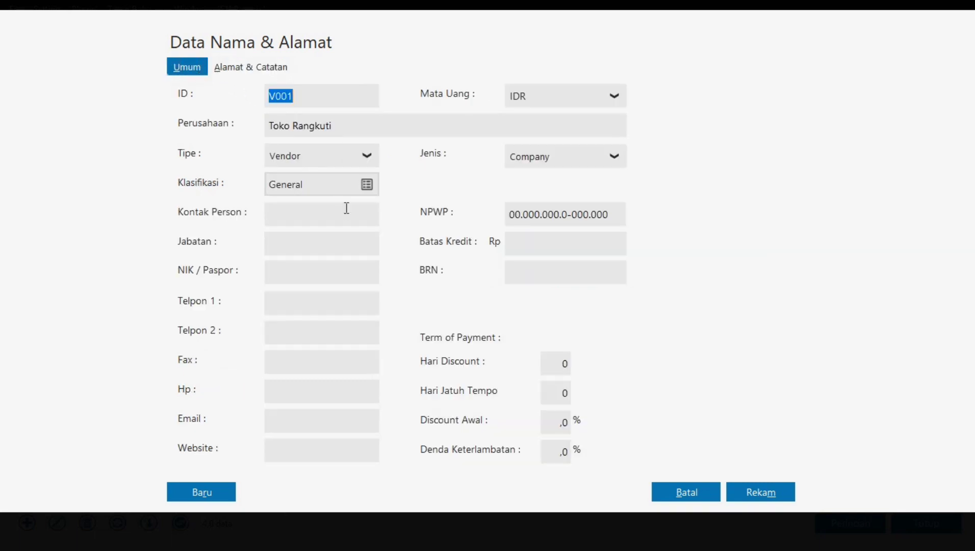
click(290, 304)
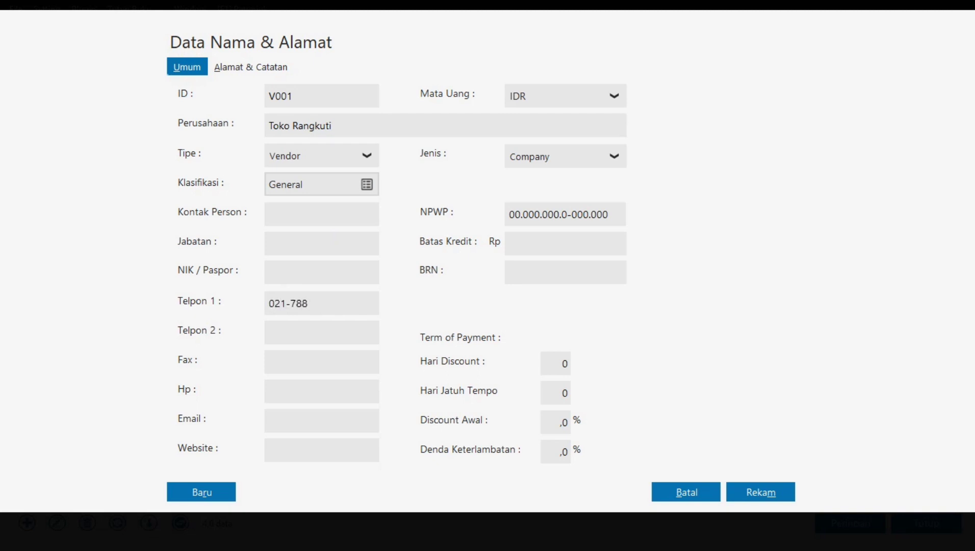
click(216, 493)
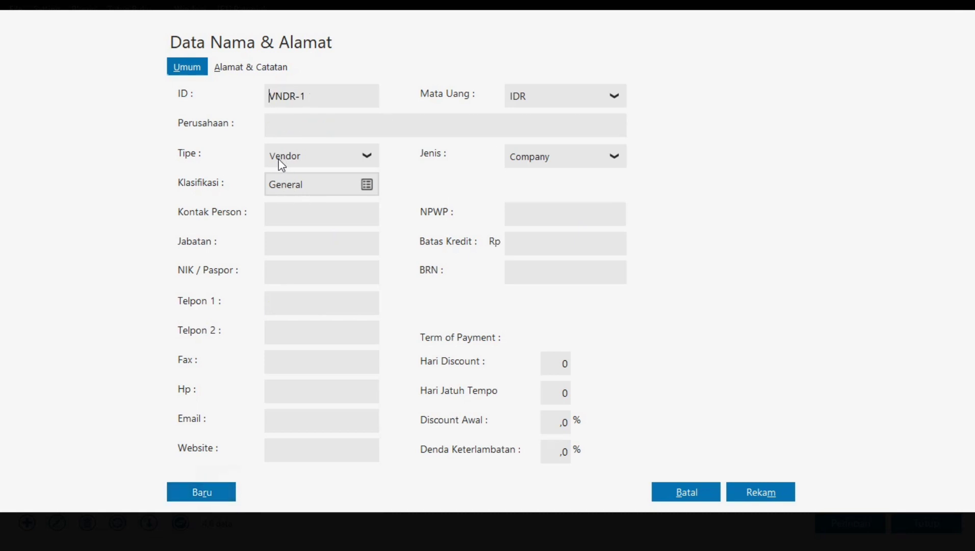
- Enter vendor ID V002 and name Toko Lilis, pasting its address copied from the PDF
drag(315, 95, 243, 96)
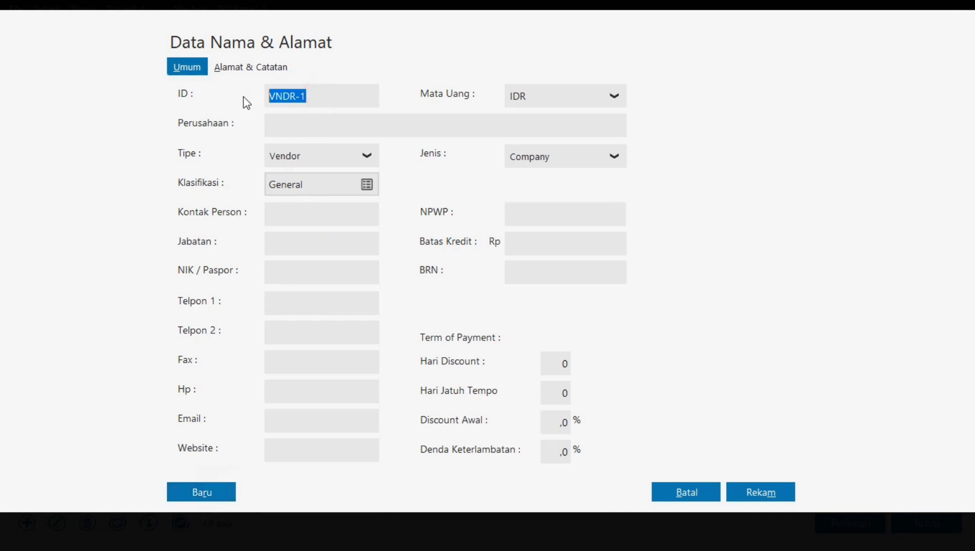
text(V002)
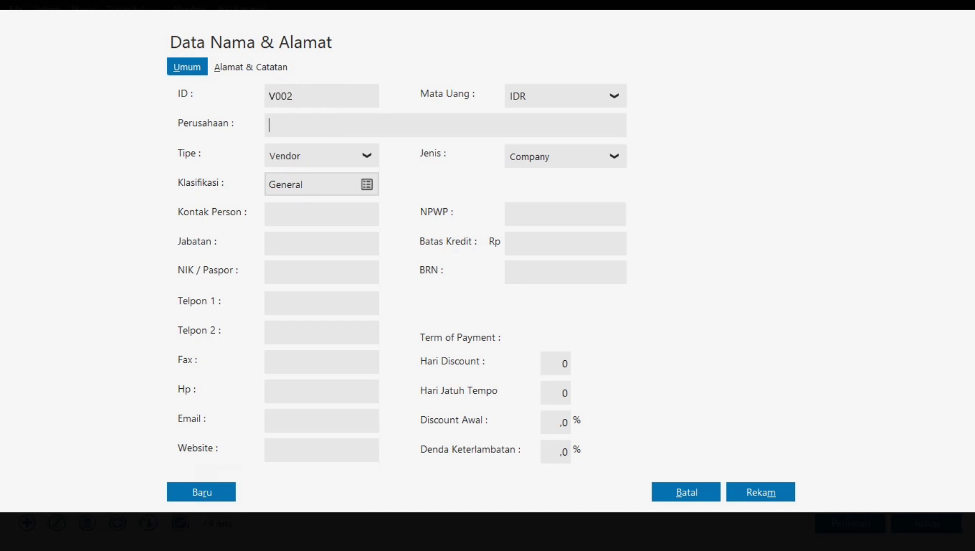
text(Toko Lilis)
click(249, 66)
key(alt+Tab)
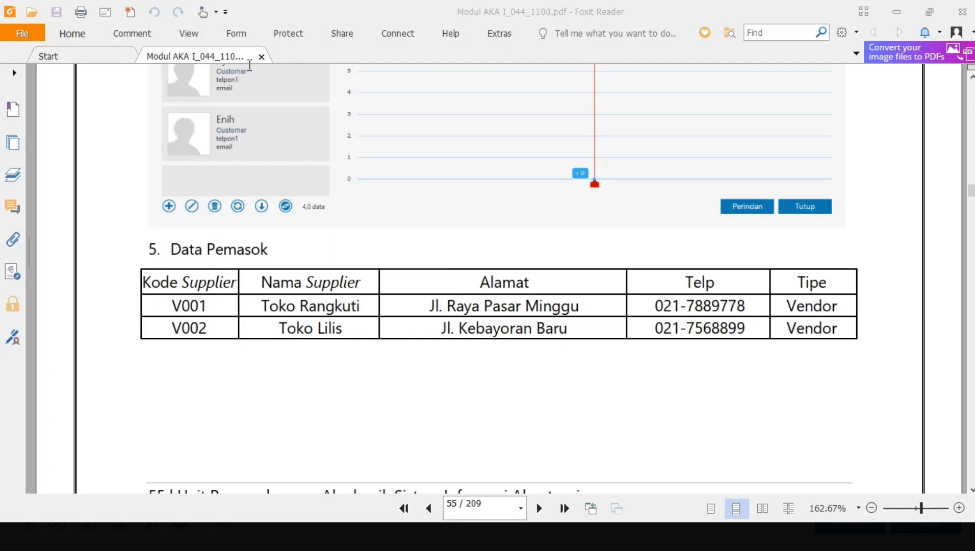
drag(442, 325, 567, 330)
key(ctrl+c)
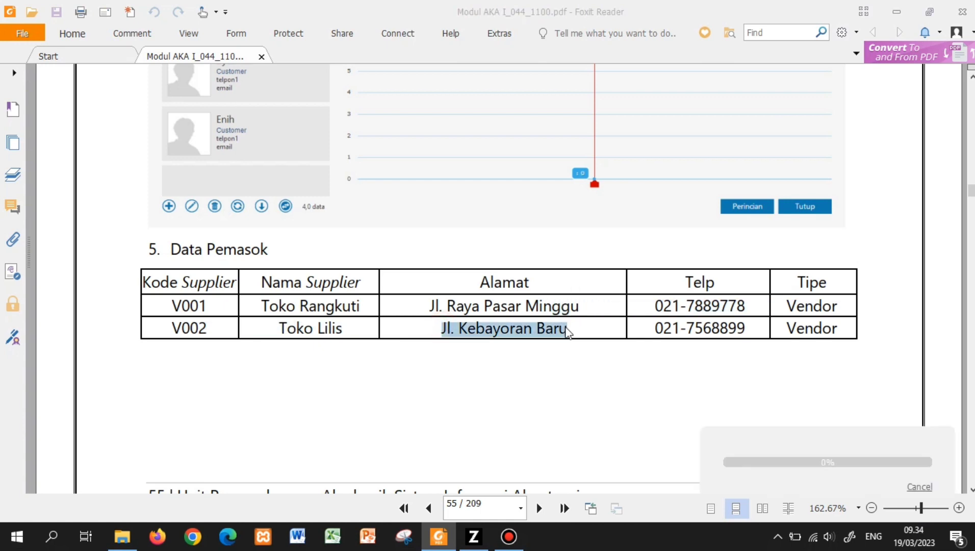
key(alt+Tab)
key(ctrl+v)
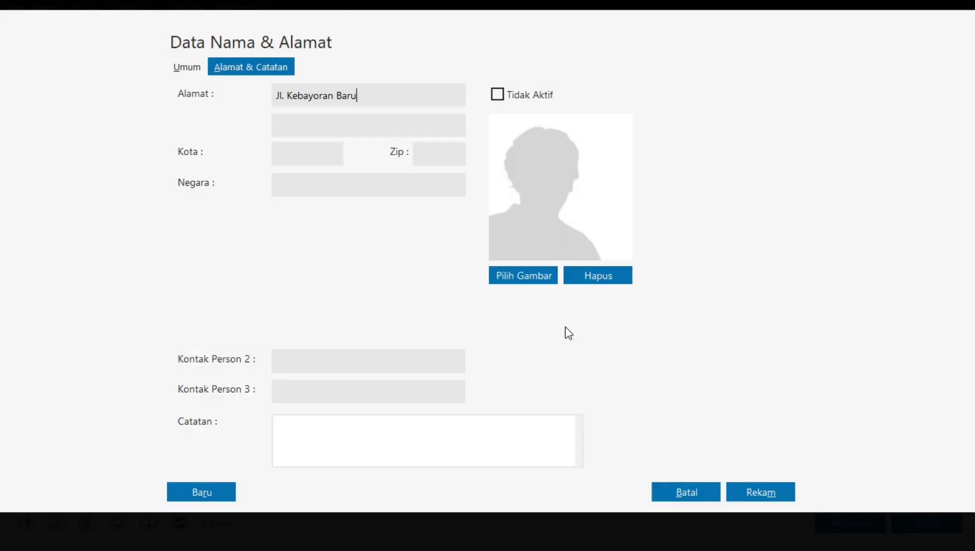
click(186, 62)
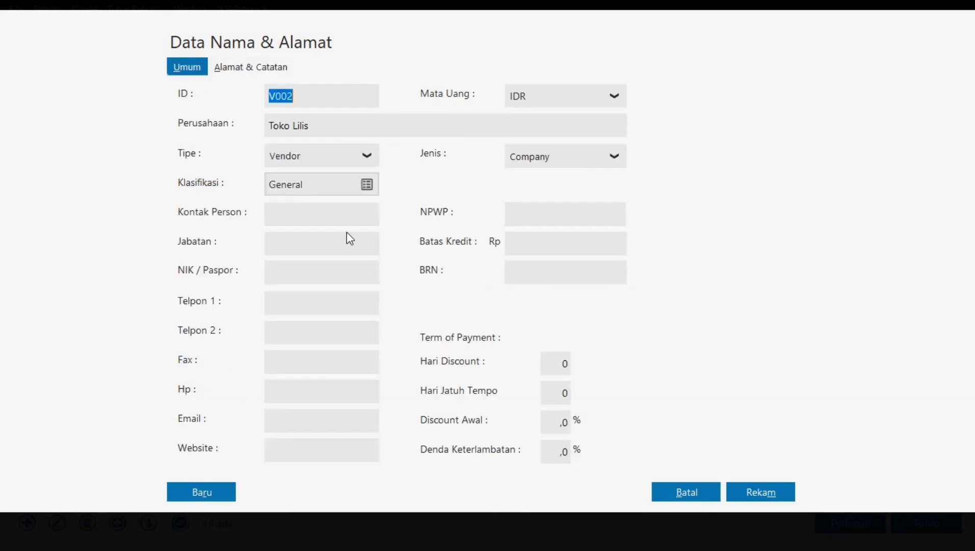
click(326, 301)
key(alt+Tab)
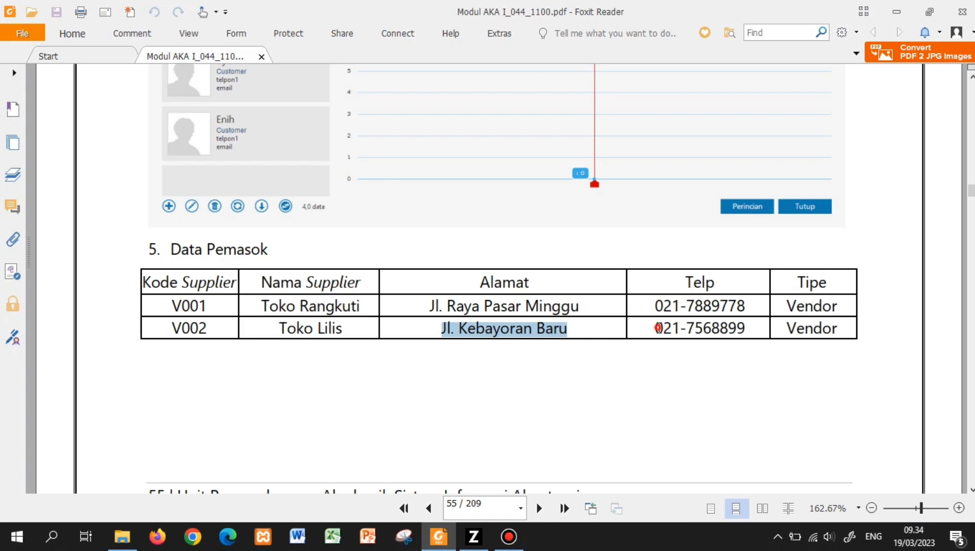
drag(655, 328, 745, 327)
key(ctrl+c)
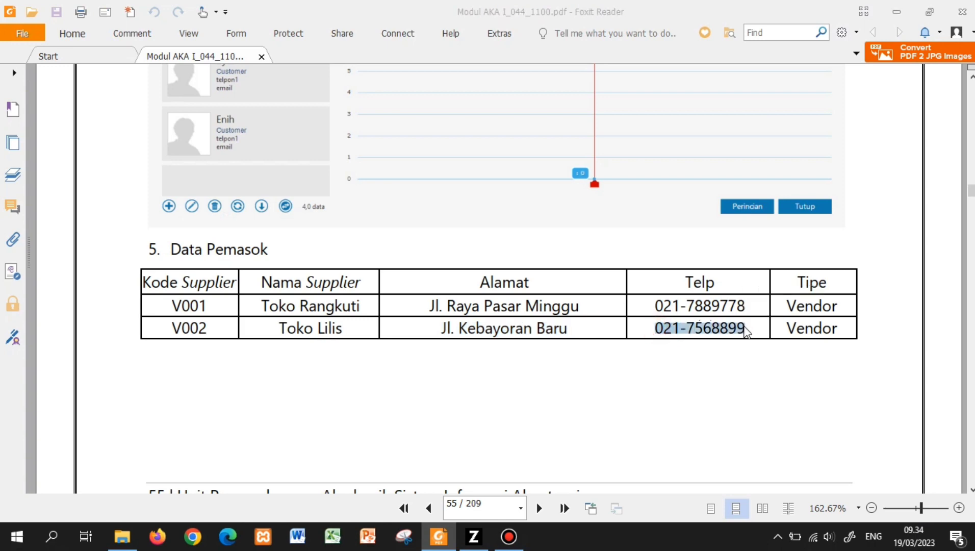
key(alt+Tab)
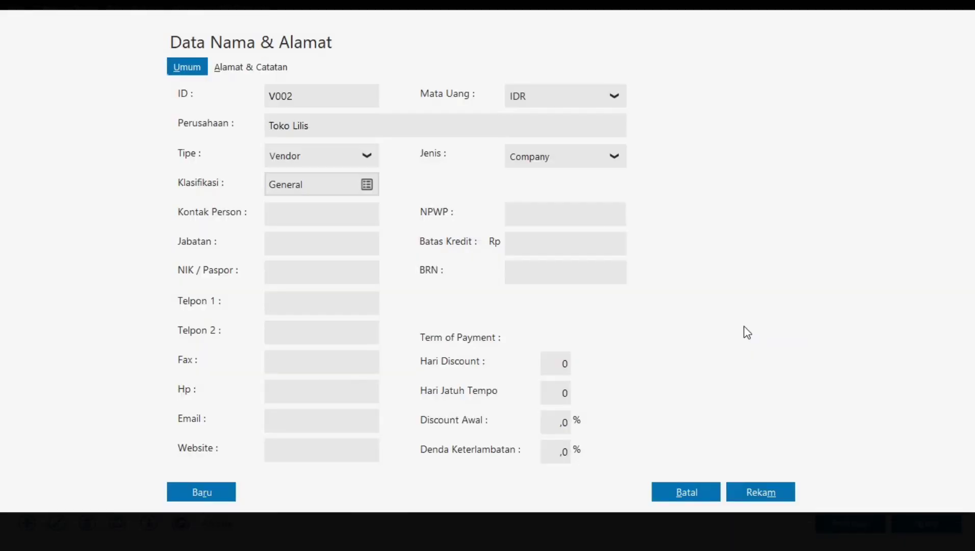
key(ctrl+v)
click(784, 496)
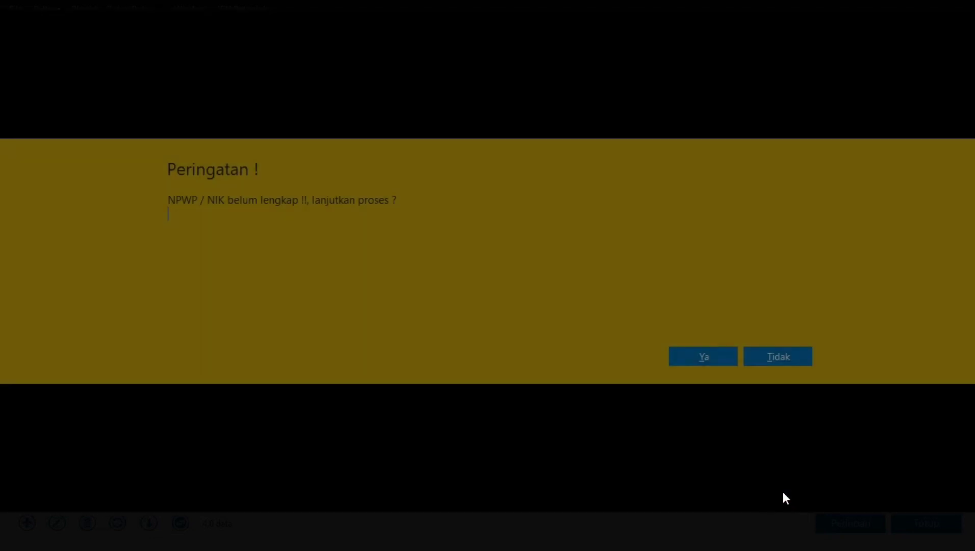
click(693, 356)
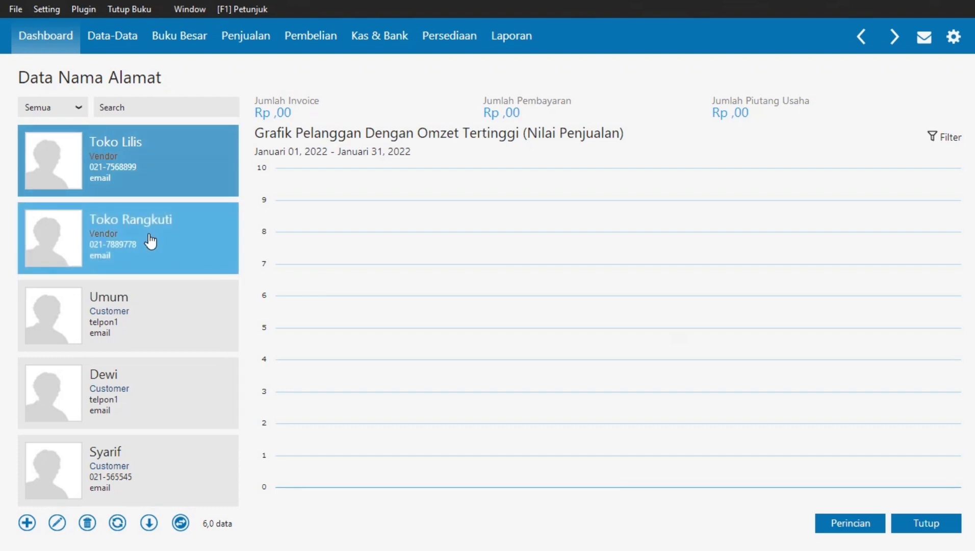
- Copy employee E001's phone number from the Data Karyawan table on page 57
key(alt+Tab)
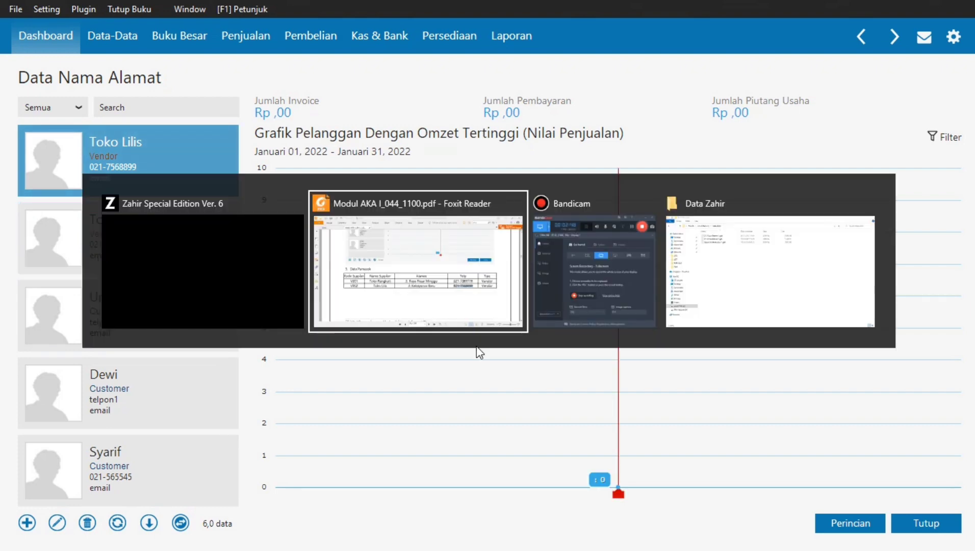
click(743, 305)
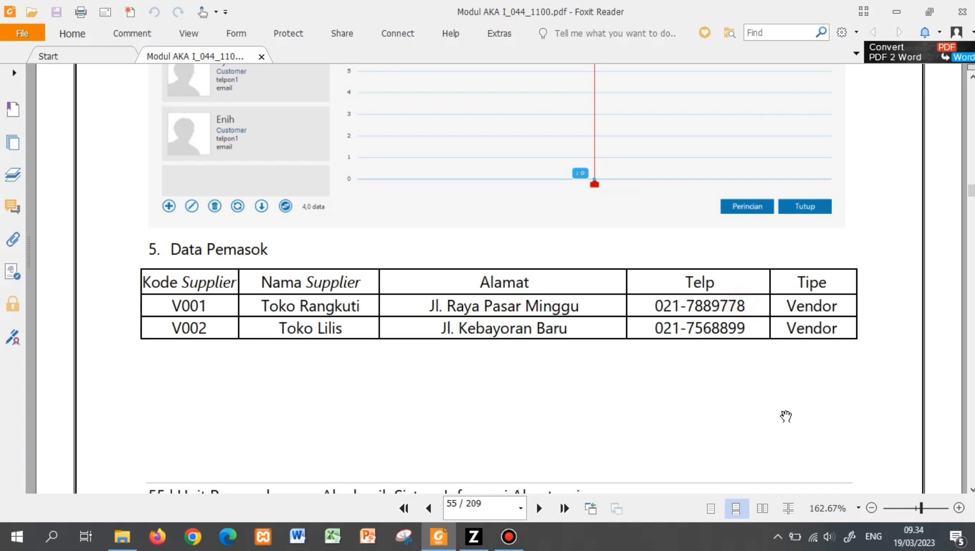
scroll(785, 416, down, 5)
scroll(785, 416, down, 10)
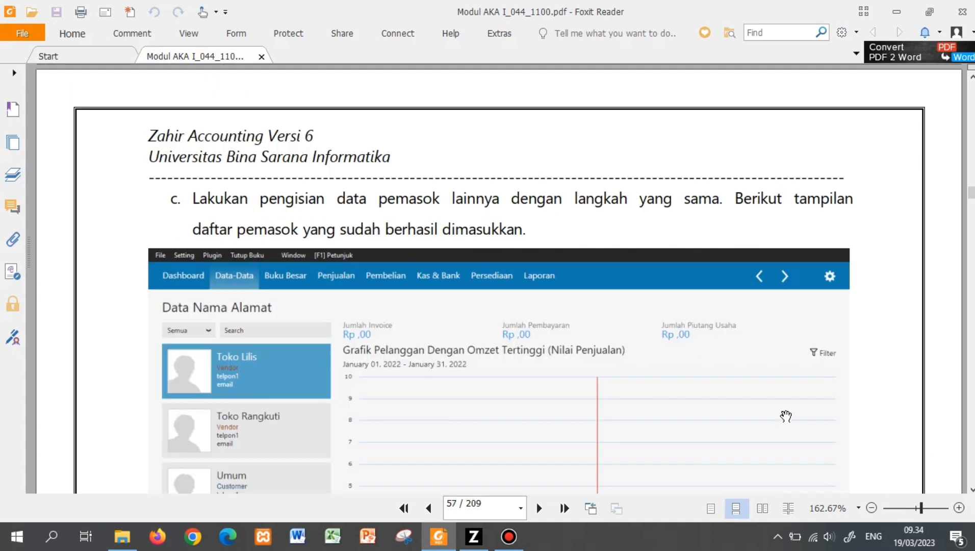
scroll(785, 416, down, 10)
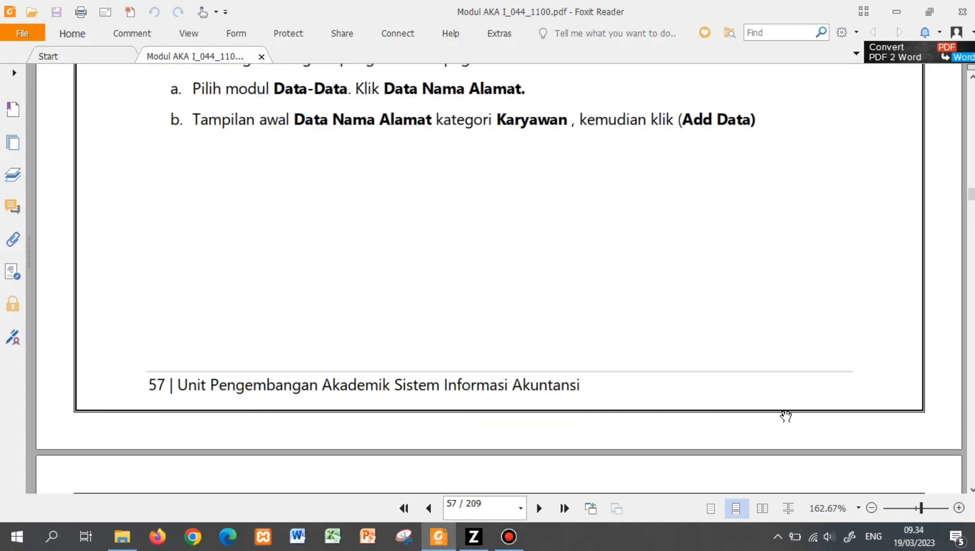
scroll(785, 416, up, 10)
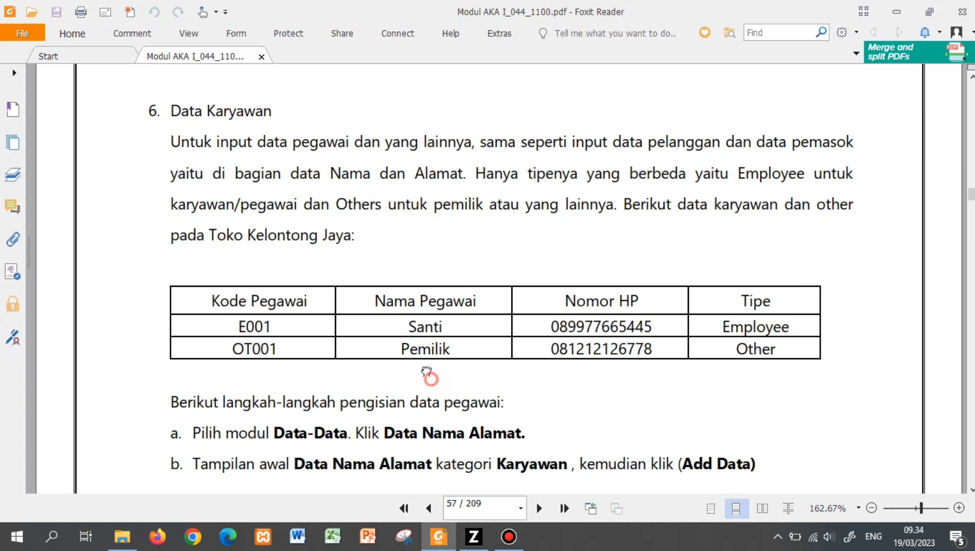
drag(429, 376, 417, 263)
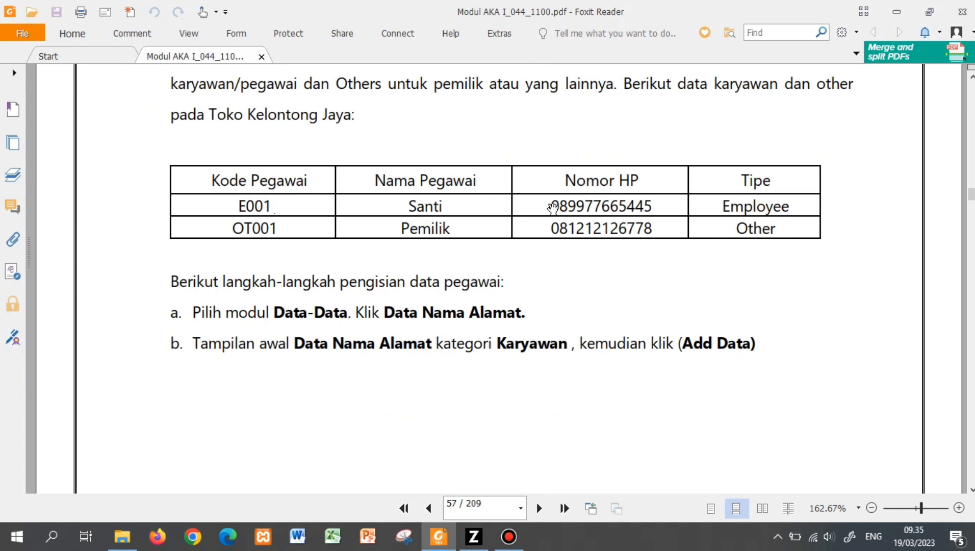
drag(550, 204, 655, 210)
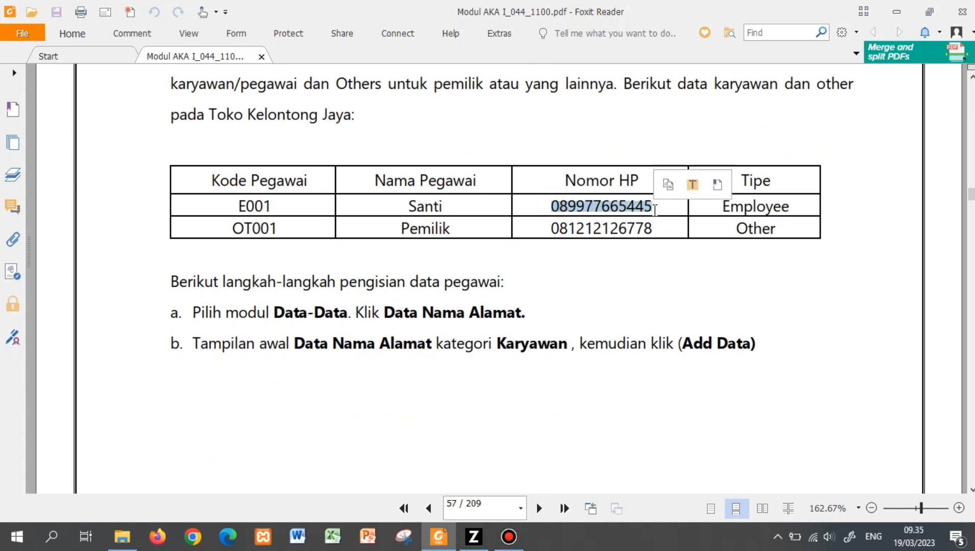
key(ctrl+c)
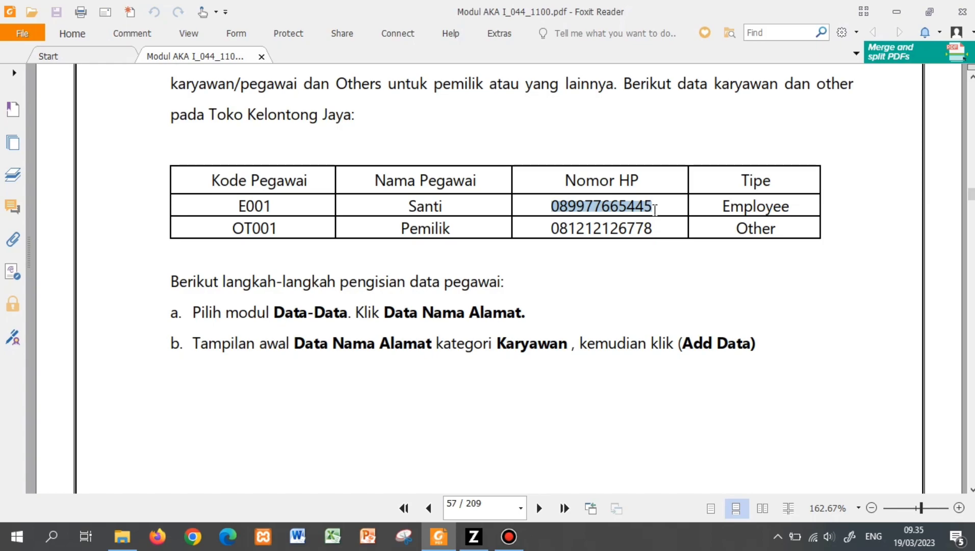
key(alt+Tab)
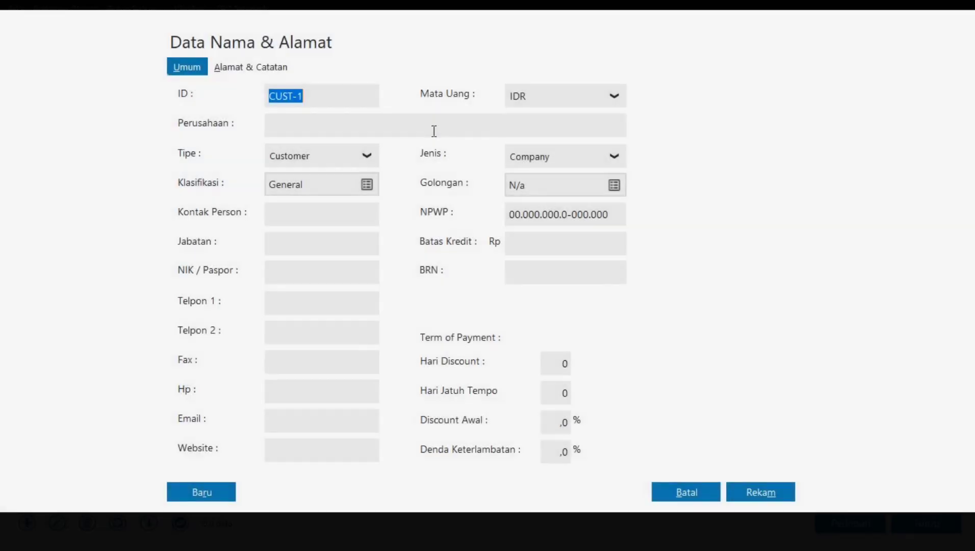
- Save an Employee contact E001 with the employee's name and pasted phone number, accepting the tax ID warning
click(333, 161)
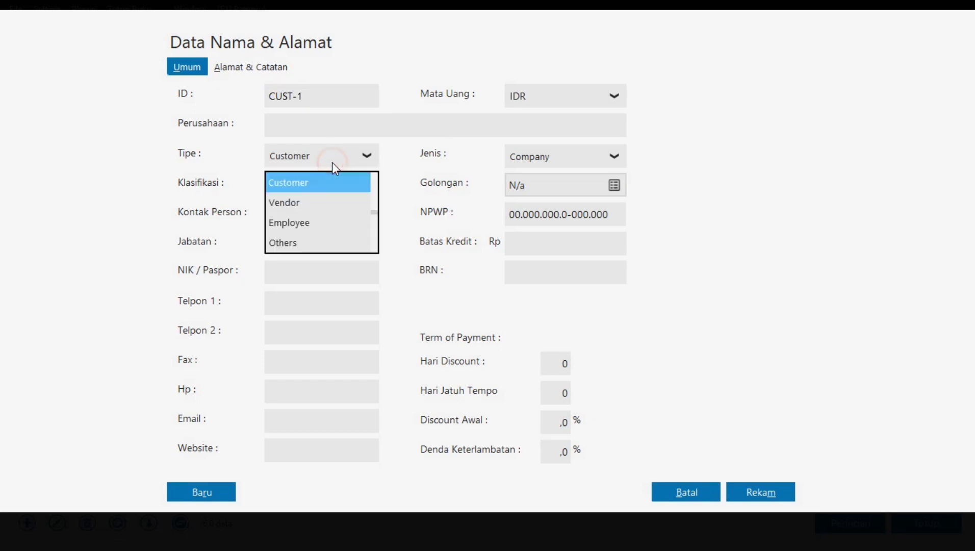
click(320, 223)
click(327, 95)
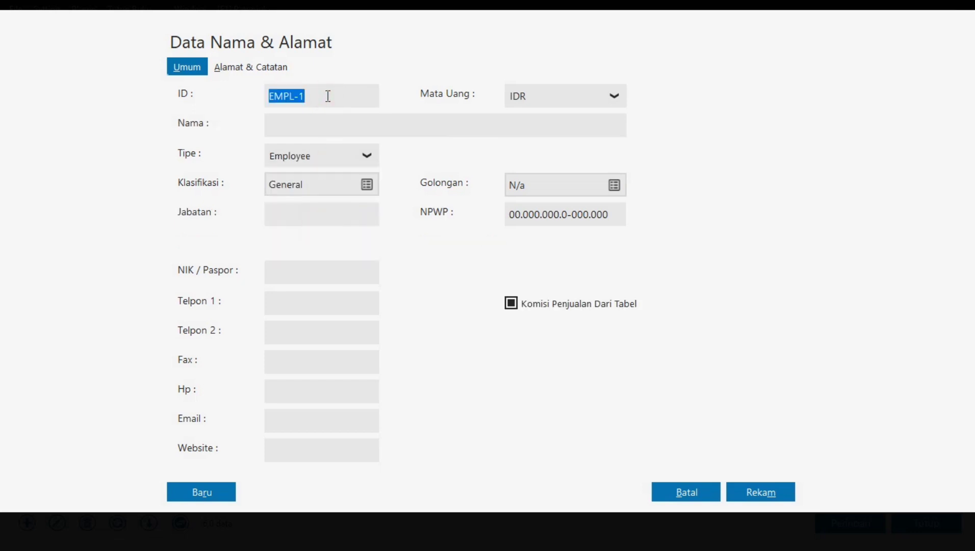
text(E001)
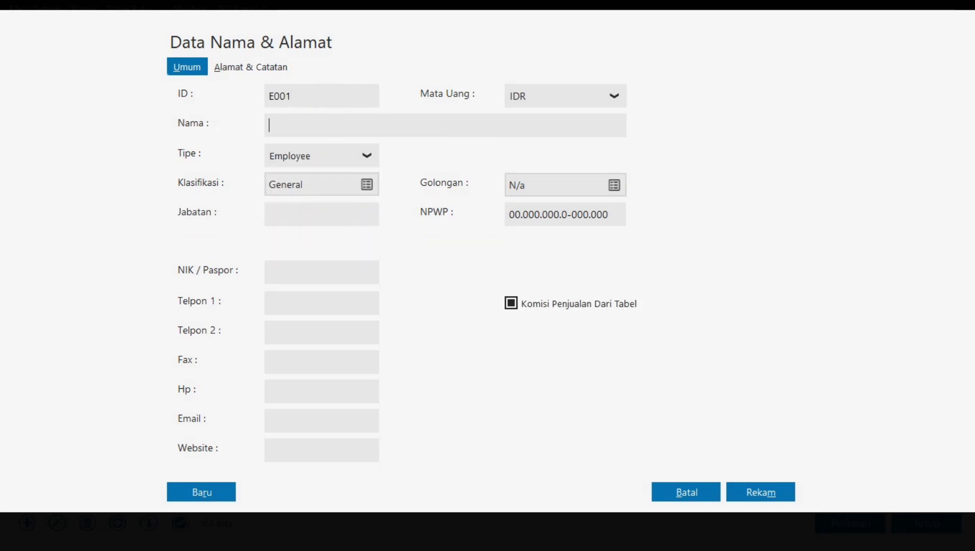
text(Santi)
click(325, 305)
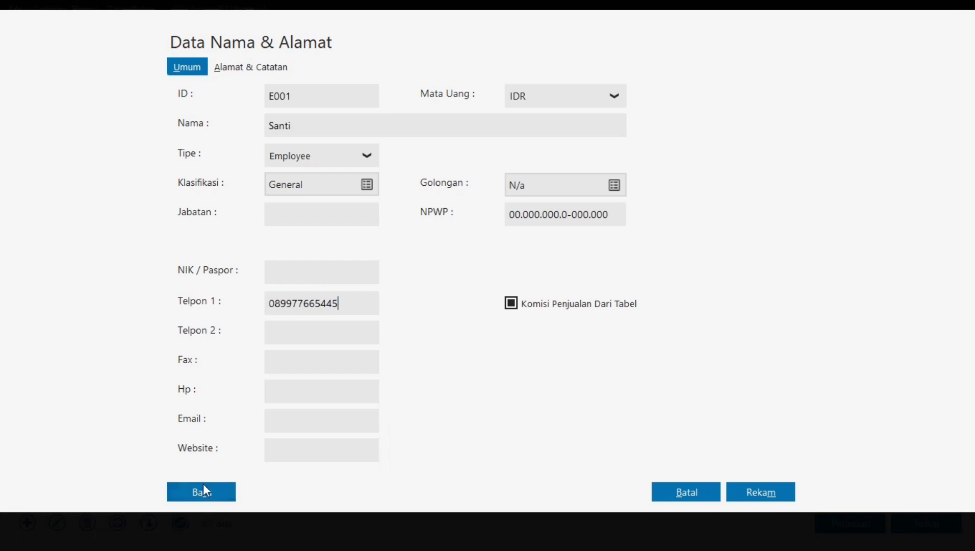
click(792, 494)
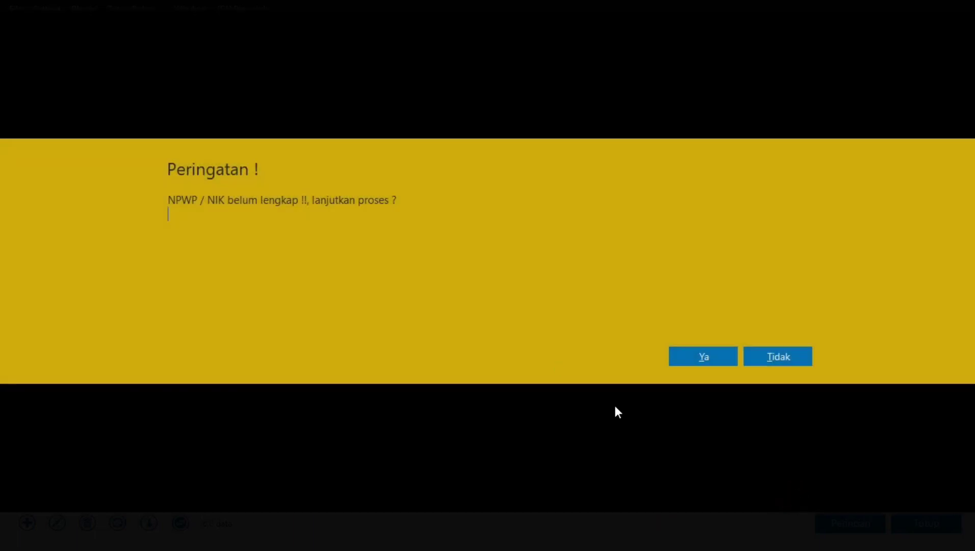
click(691, 361)
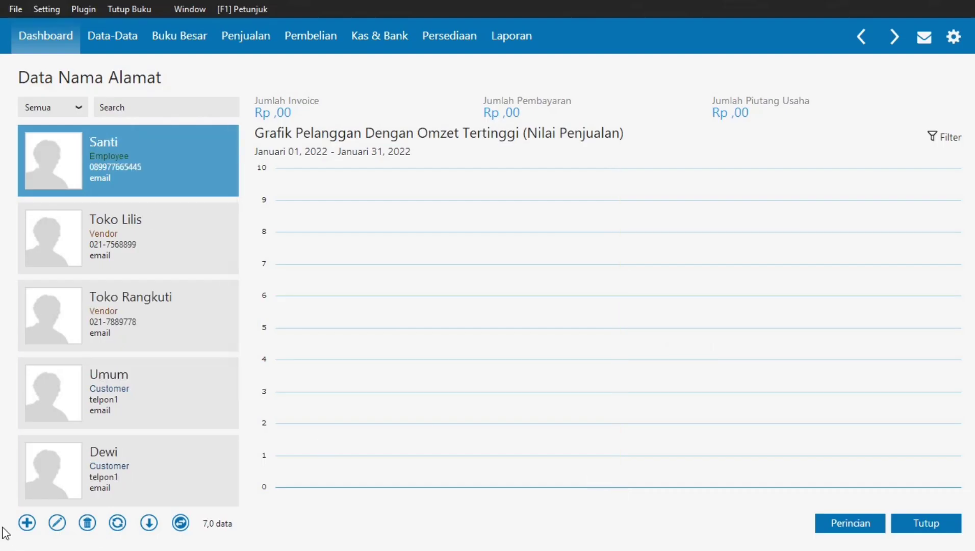
click(25, 528)
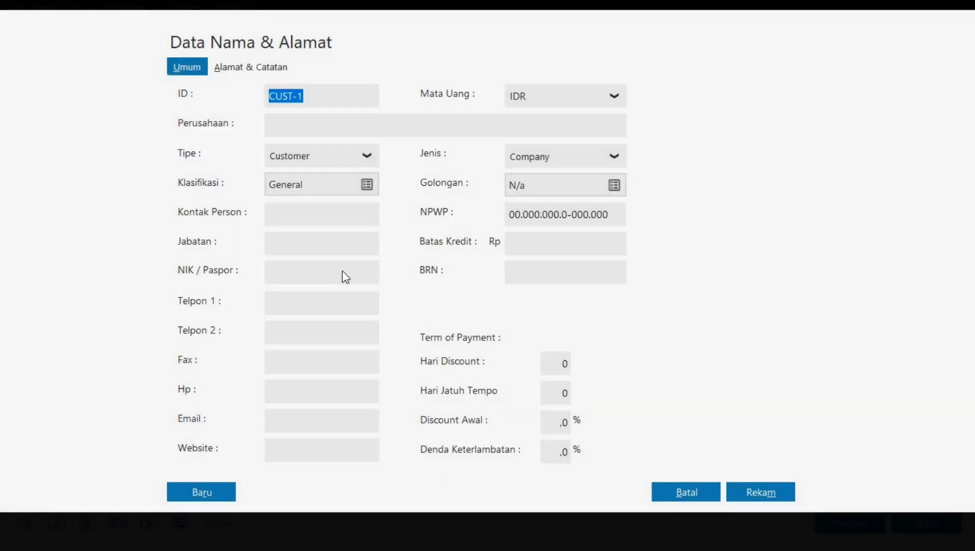
- Create an Others contact with ID OT001 named Pemilik and grab the owner's phone number from the PDF
click(360, 158)
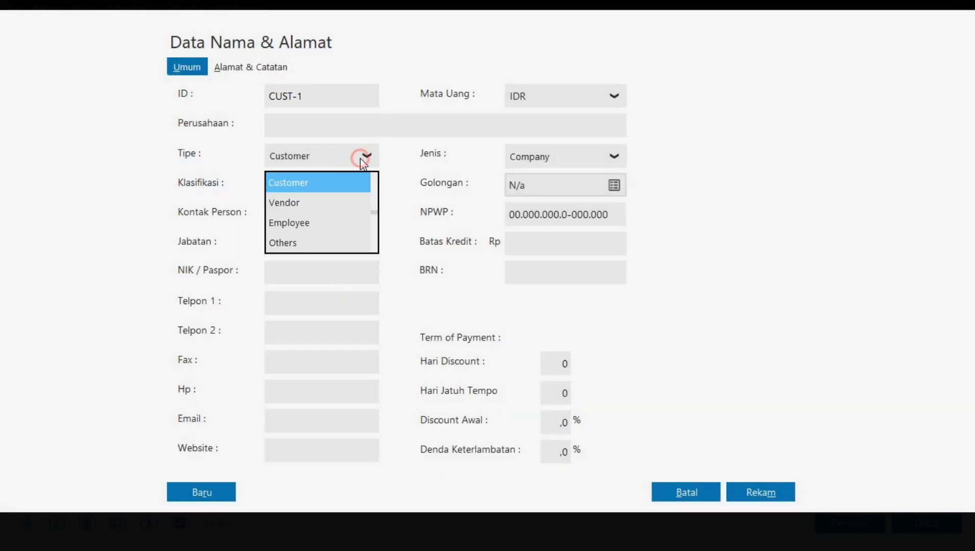
click(334, 243)
click(317, 98)
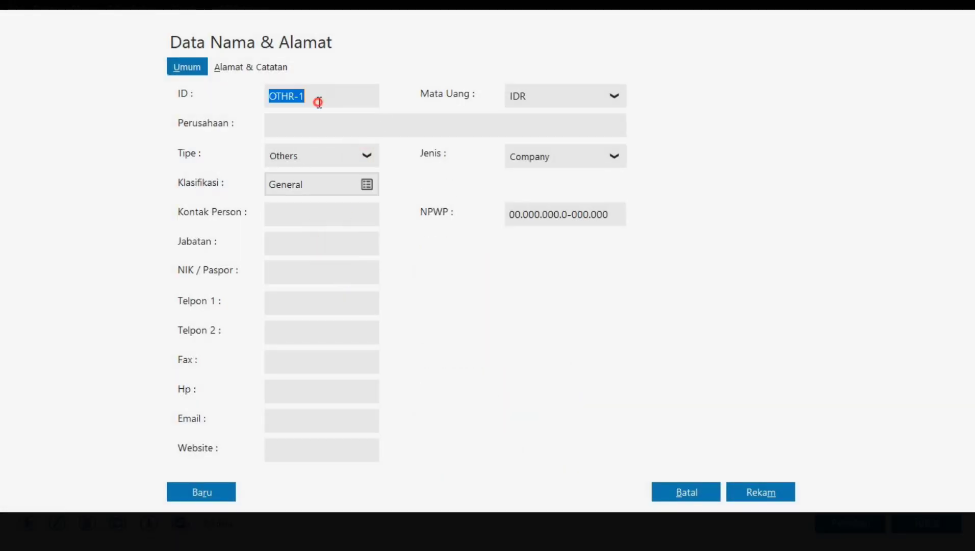
text(OT)
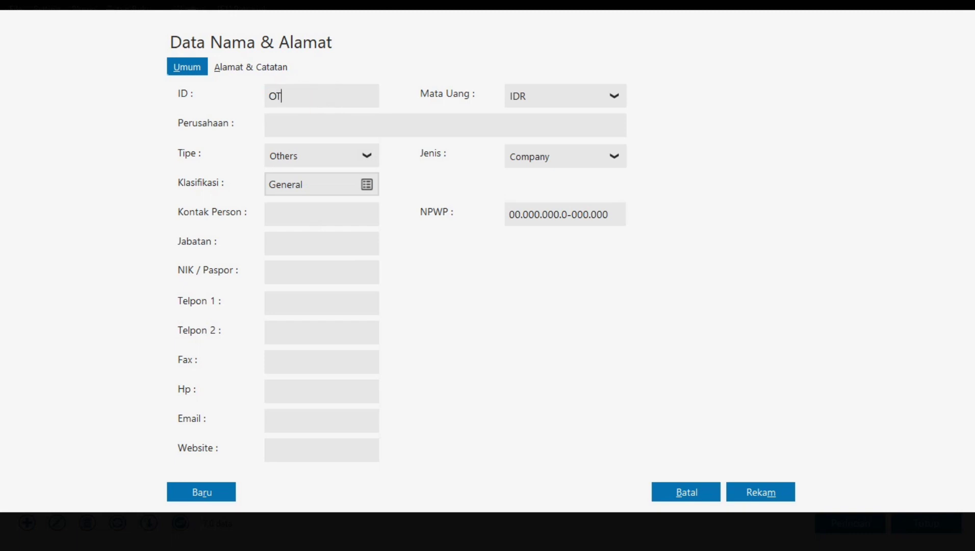
text(001)
key(Tab)
text(Pem)
key(alt+Tab)
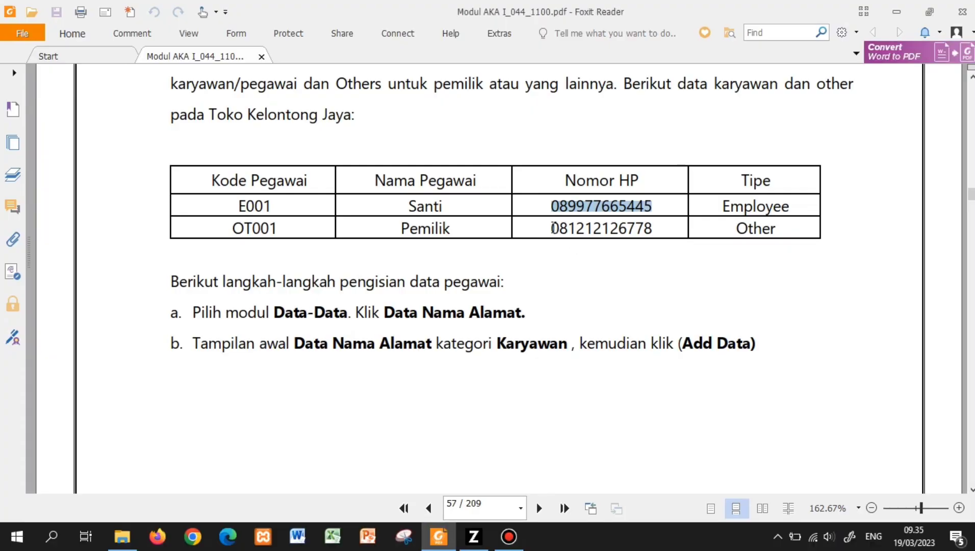
drag(551, 228, 655, 234)
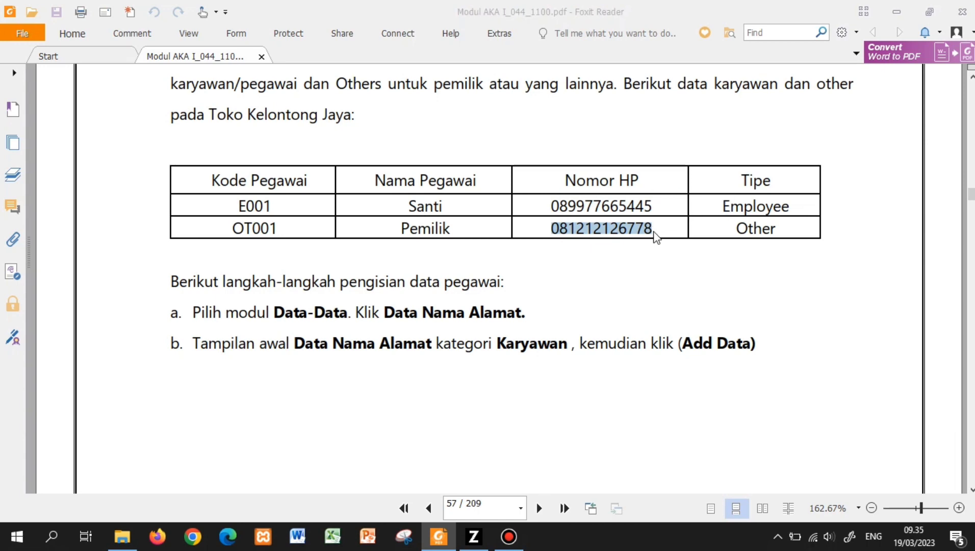
key(alt+Tab)
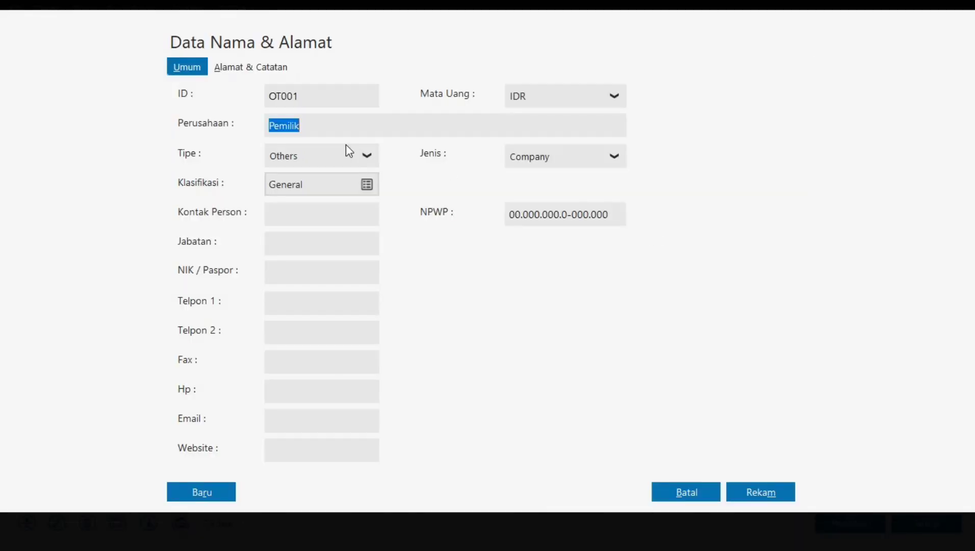
- Paste the owner's number into Telpon 1, save past the tax ID warning, and close the list
click(278, 302)
key(ctrl+v)
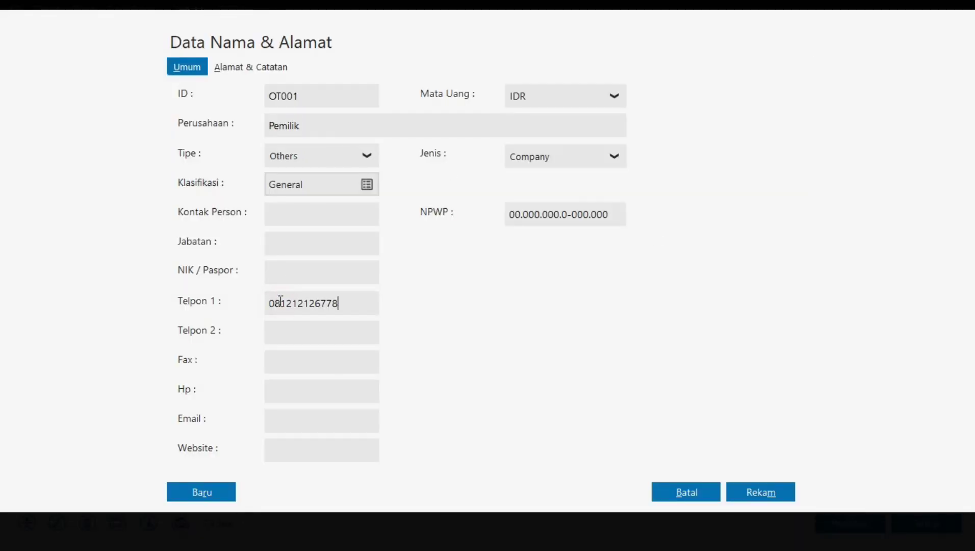
click(785, 493)
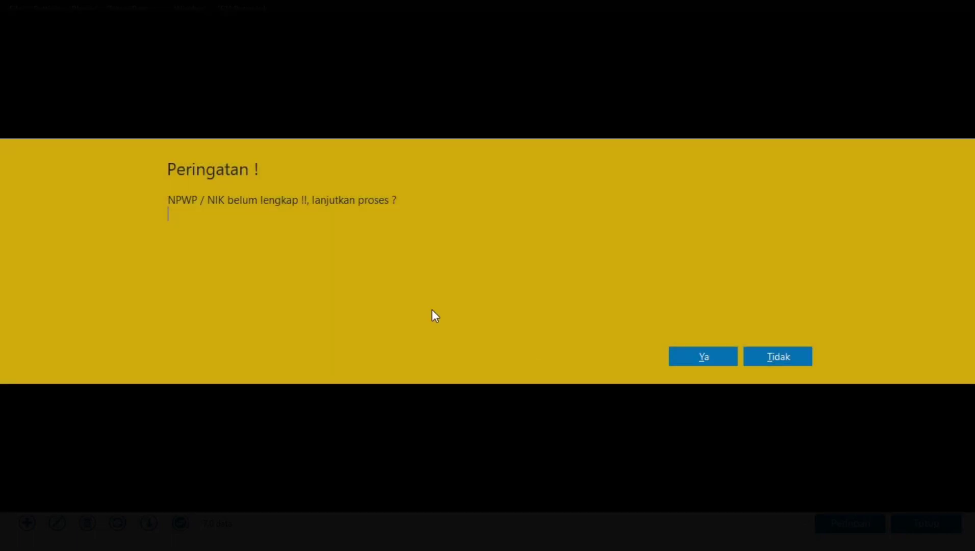
click(676, 356)
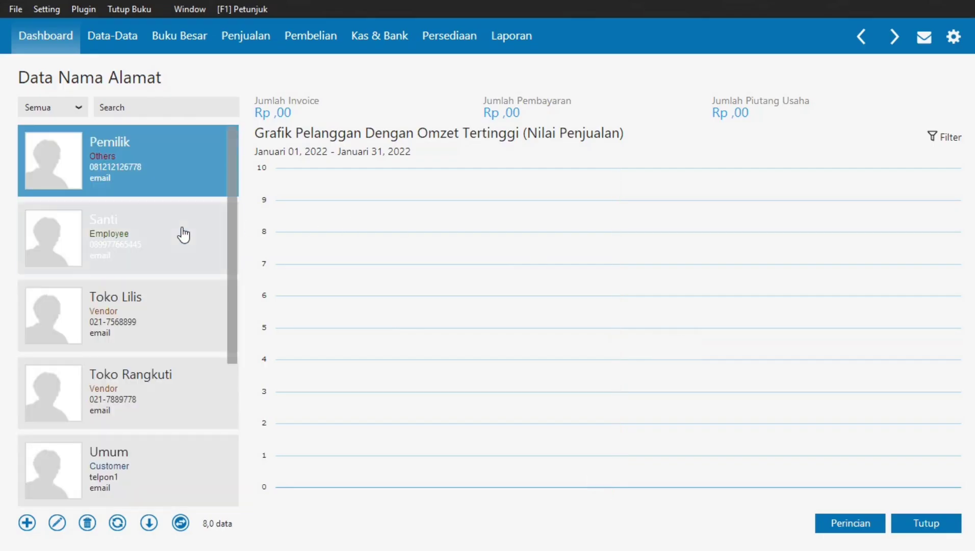
drag(231, 157, 224, 340)
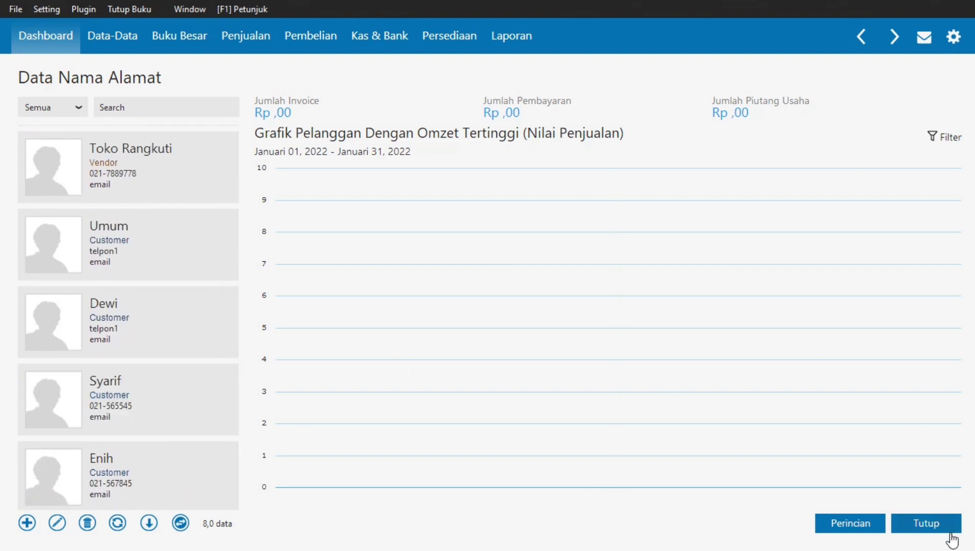
click(938, 527)
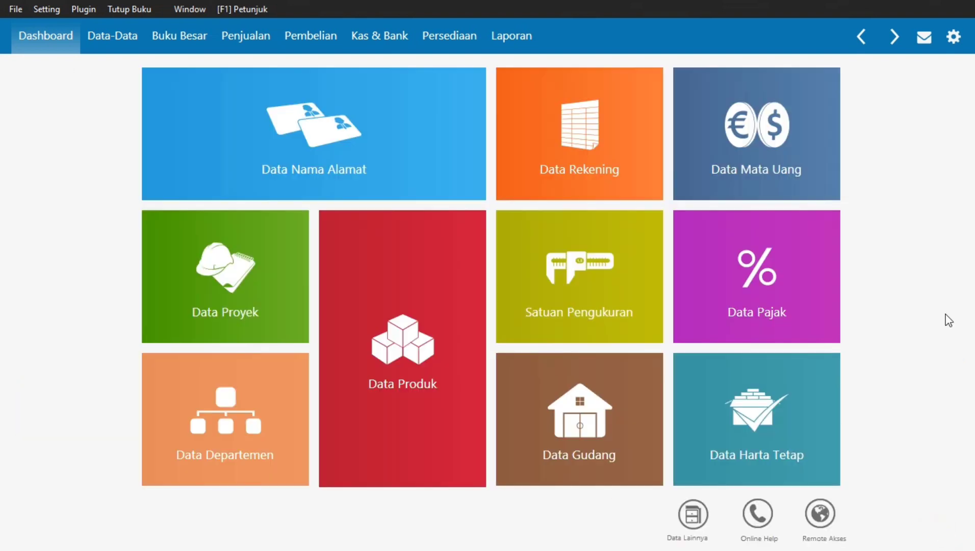
- Scroll the guide through section 7 Data Mata Uang to page 61's IDR Rupiah screen
key(alt+Tab)
click(626, 321)
scroll(627, 320, down, 1)
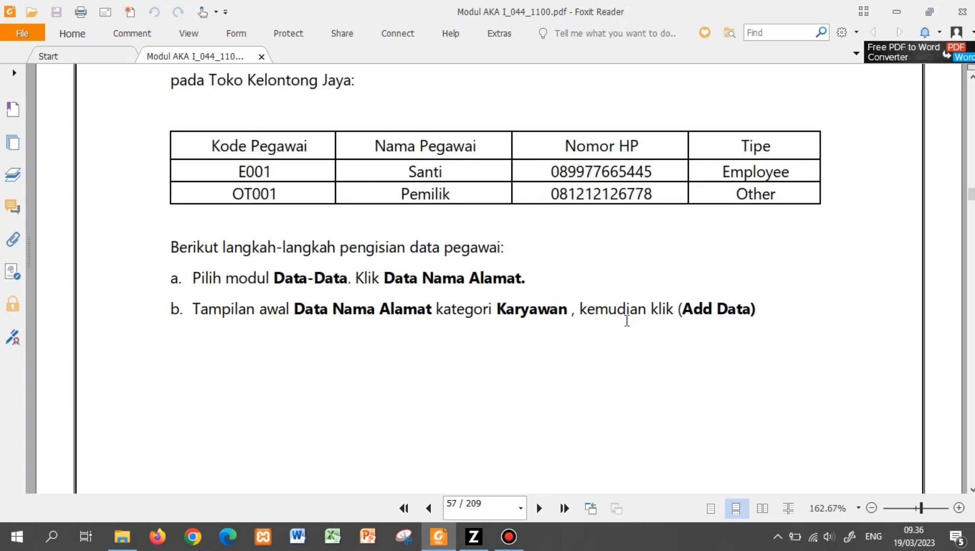
scroll(626, 321, down, 20)
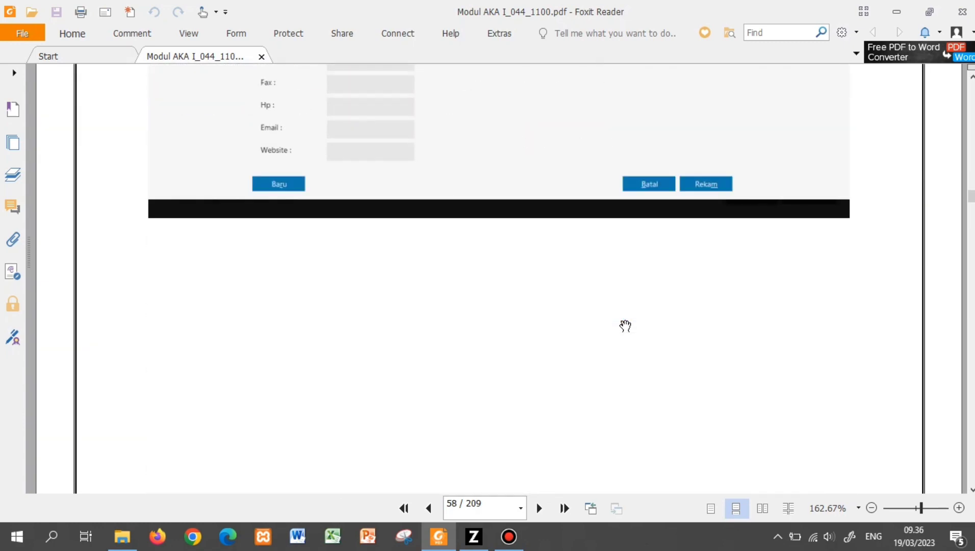
scroll(625, 326, down, 15)
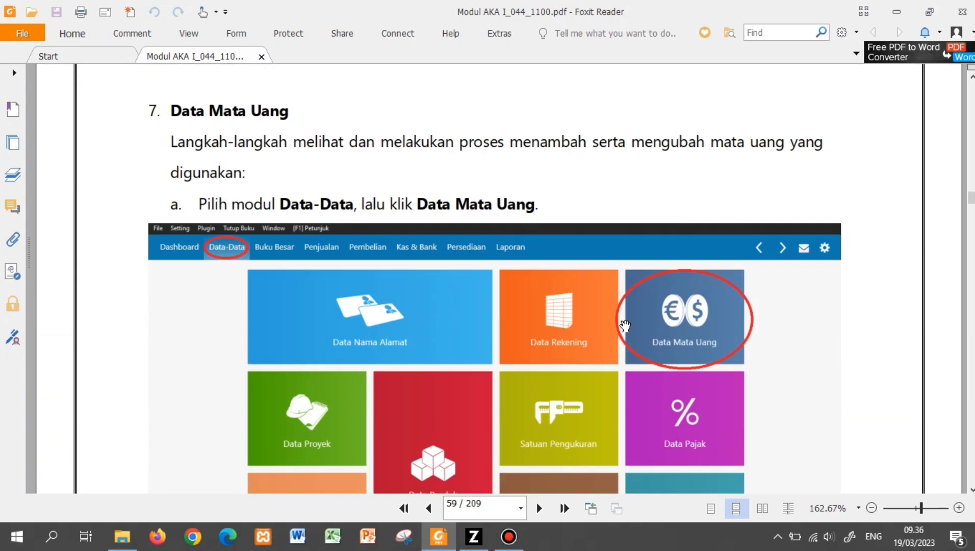
scroll(625, 325, down, 1)
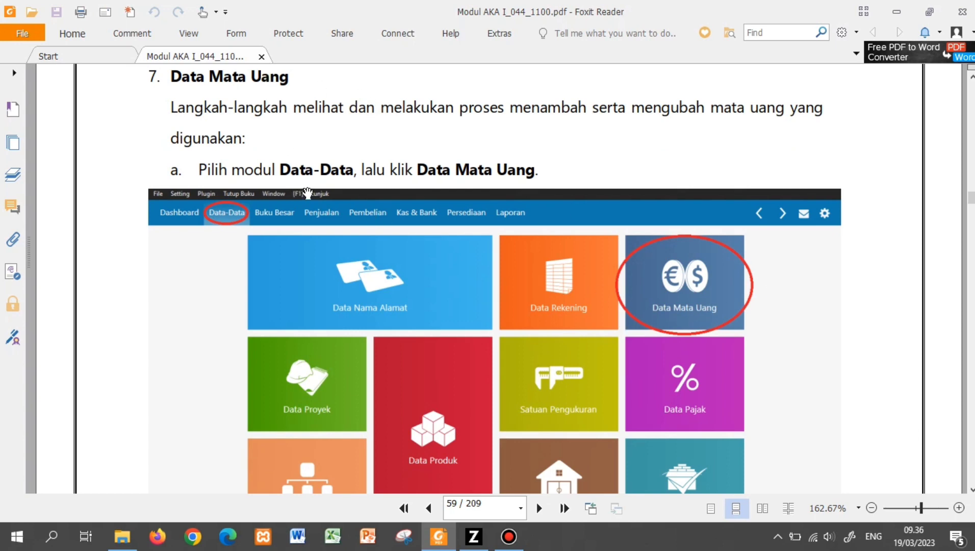
scroll(695, 300, down, 15)
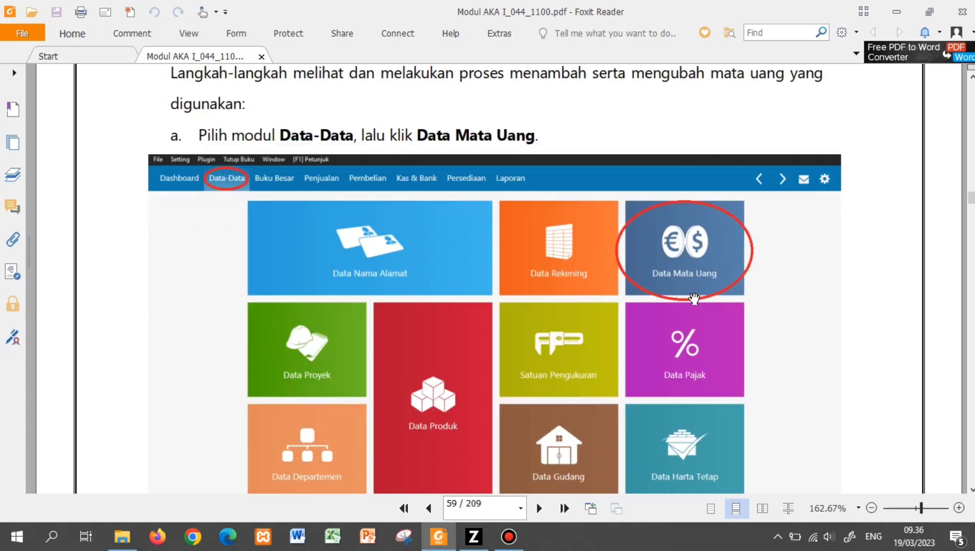
scroll(694, 299, down, 5)
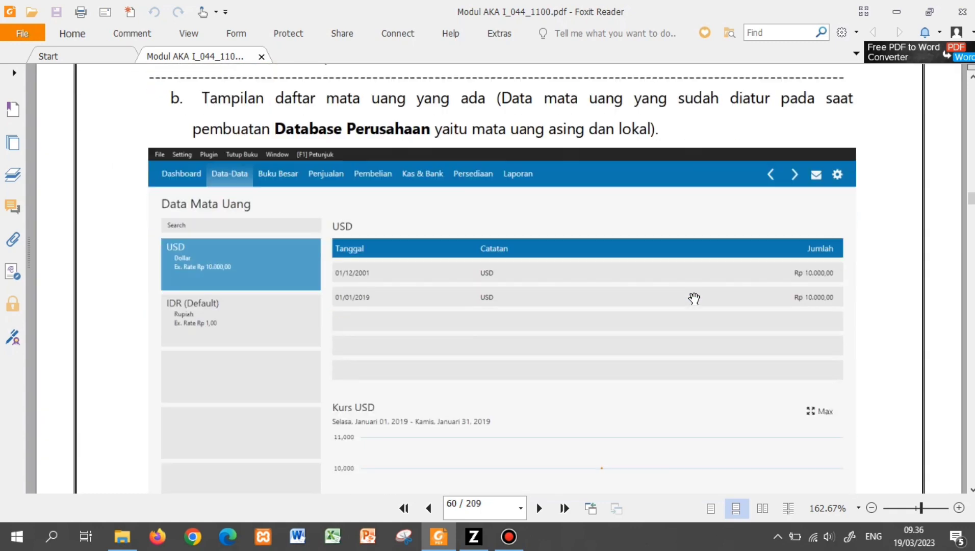
scroll(695, 299, down, 1)
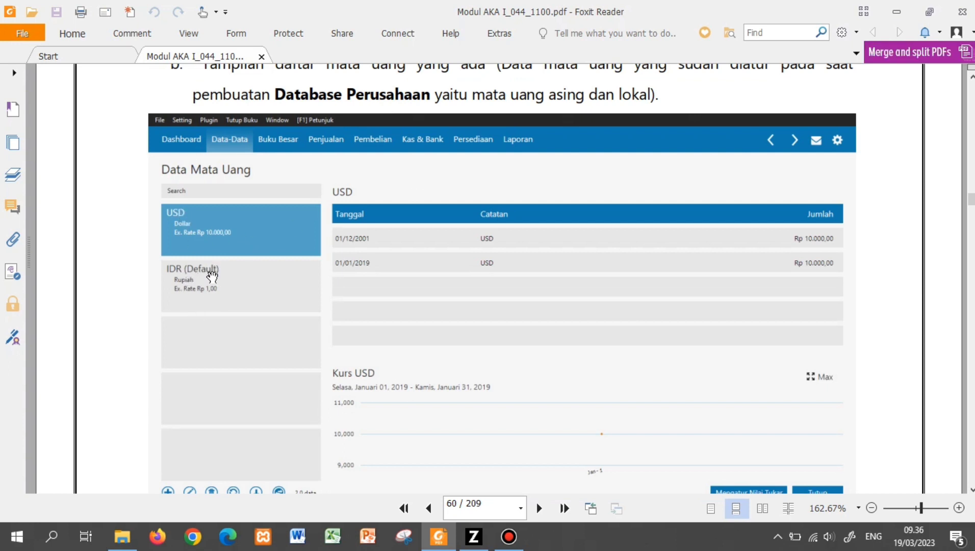
scroll(237, 284, down, 10)
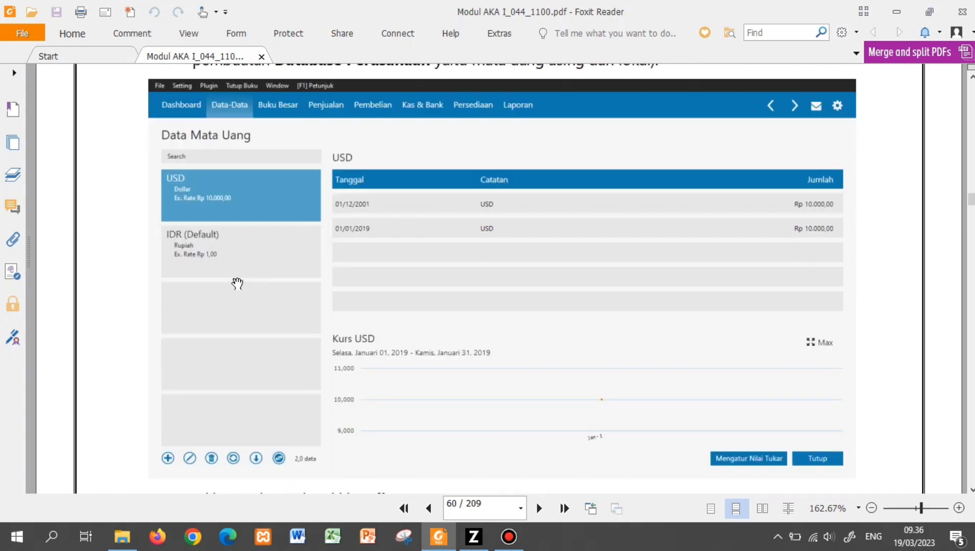
scroll(238, 283, down, 1)
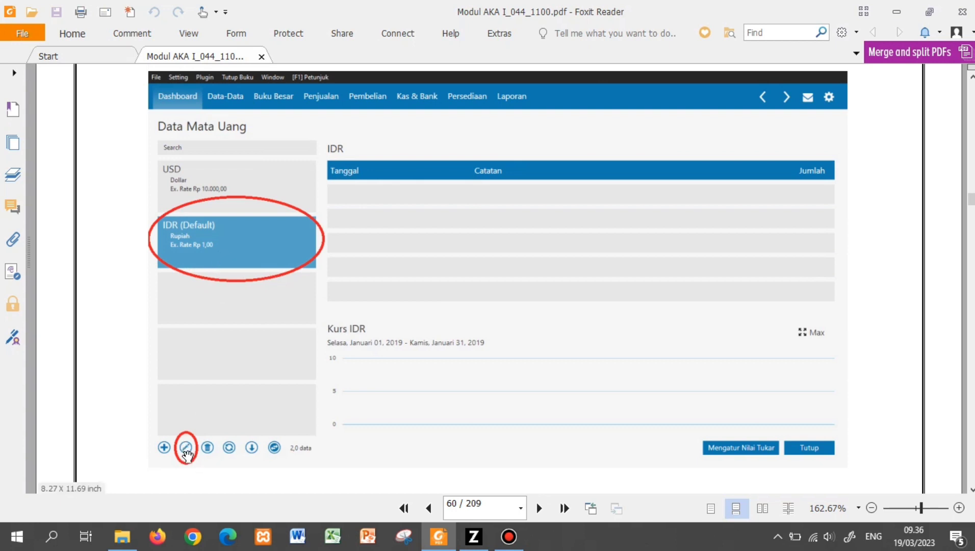
scroll(384, 360, down, 8)
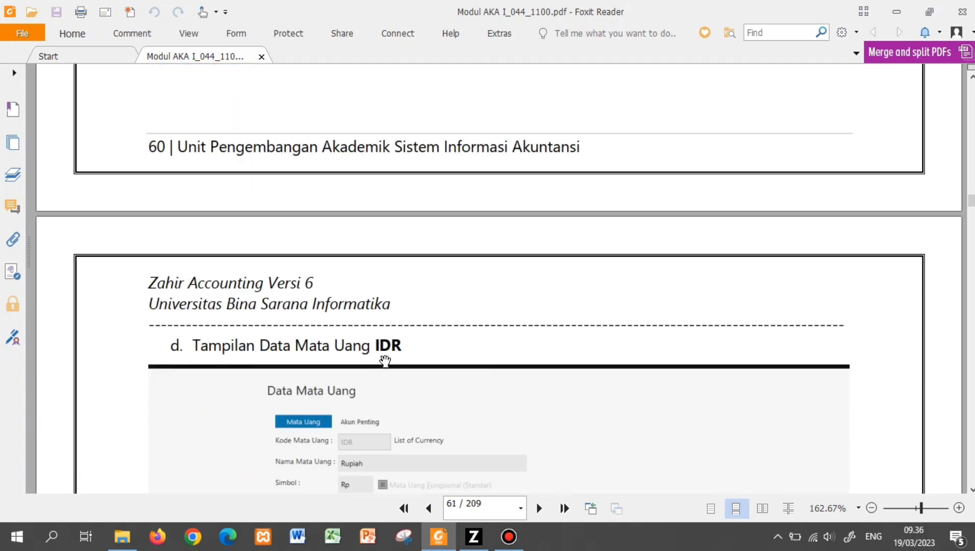
scroll(385, 360, down, 8)
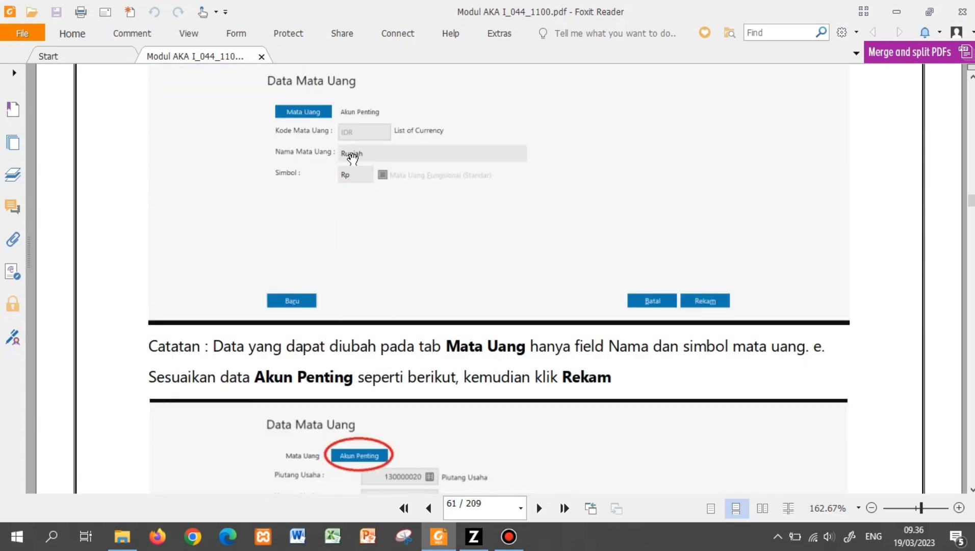
scroll(350, 189, down, 9)
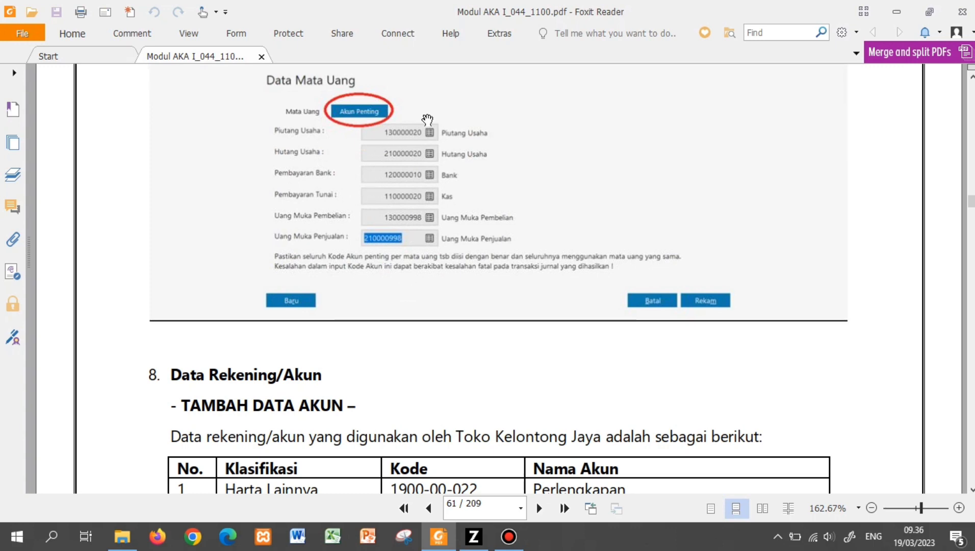
scroll(456, 244, up, 7)
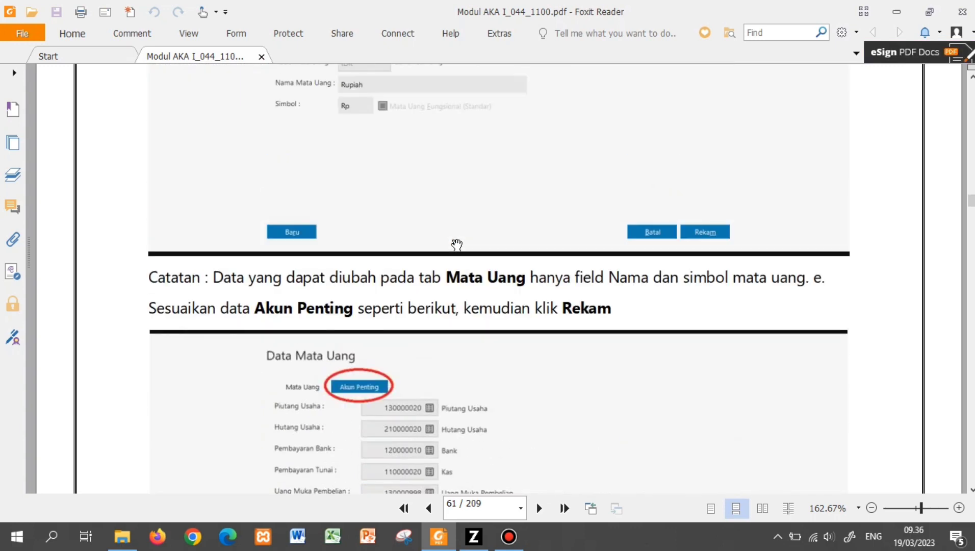
scroll(456, 244, up, 5)
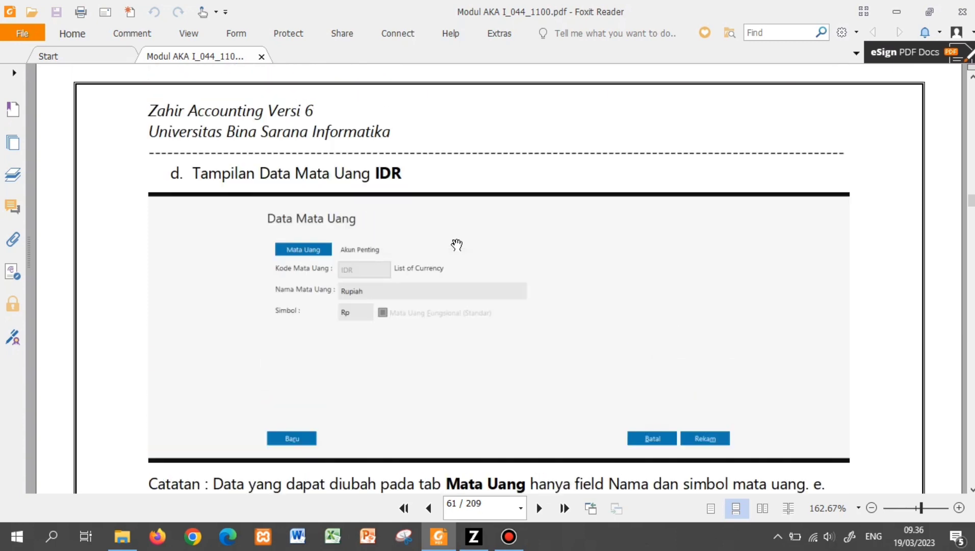
- Open the IDR (Default) currency for editing in Data Mata Uang, then return to the guide
click(465, 535)
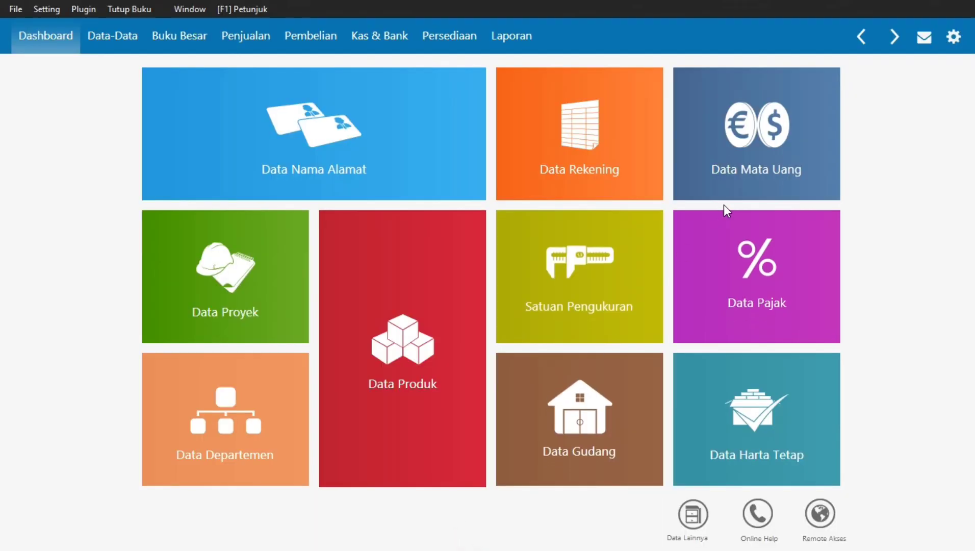
mouse_move(731, 155)
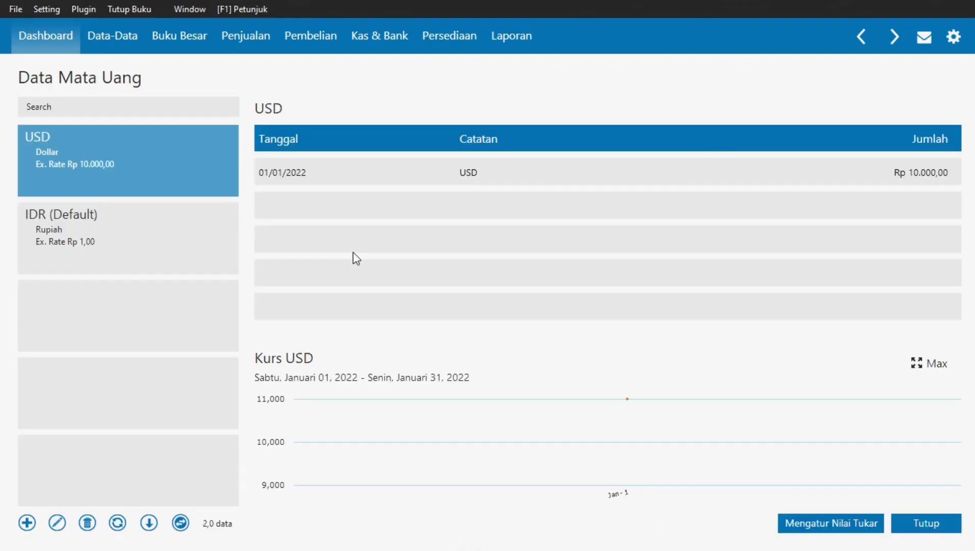
click(218, 226)
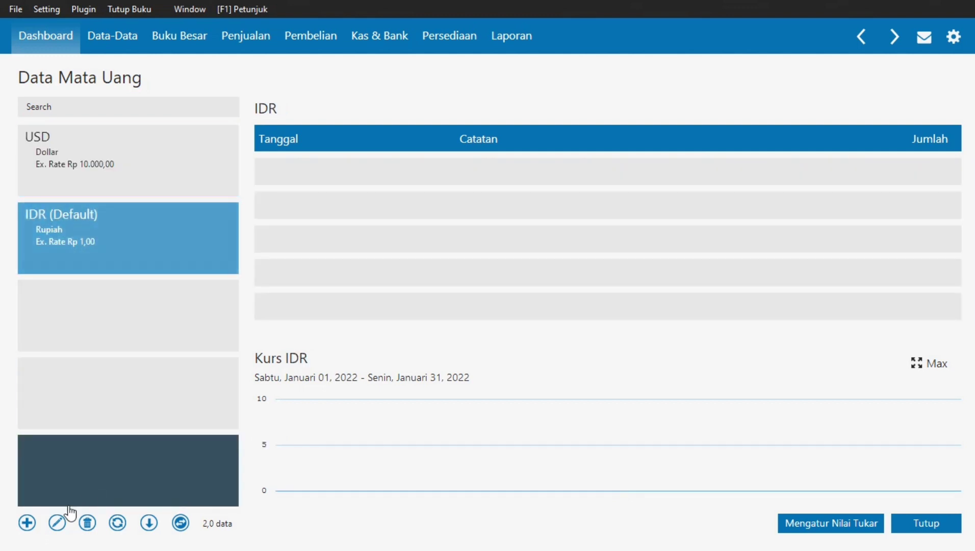
click(57, 523)
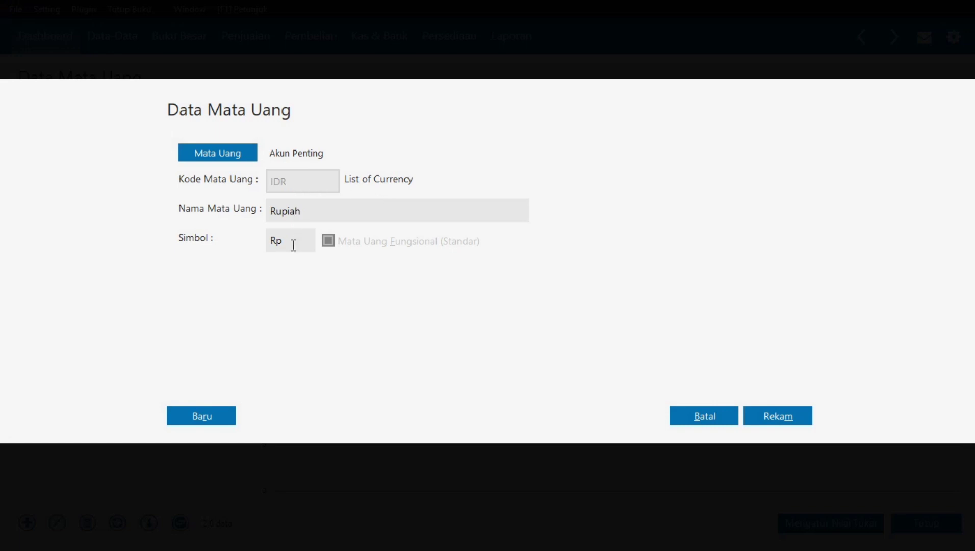
key(alt+Tab)
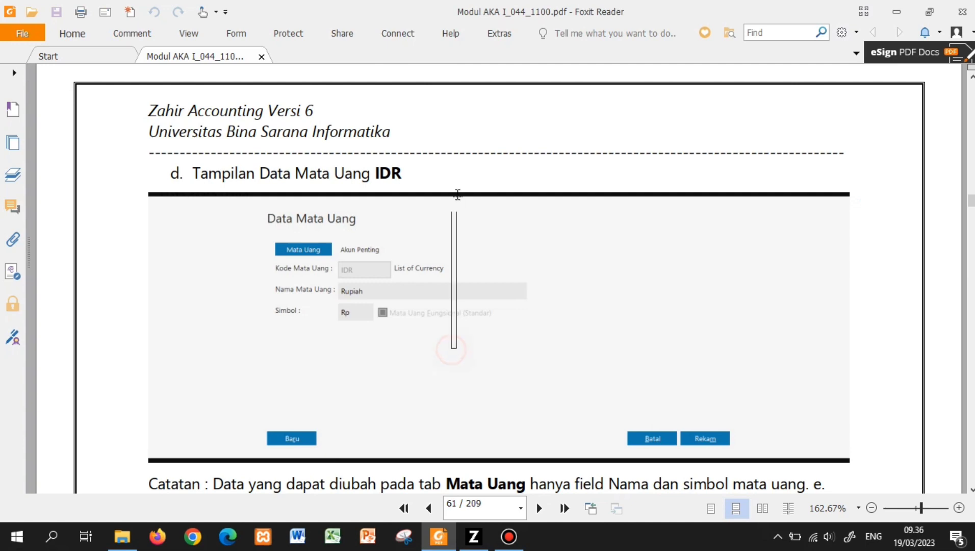
- Review the guide's Akun Penting screenshot for IDR, then return to the IDR currency form
drag(830, 455, 852, 82)
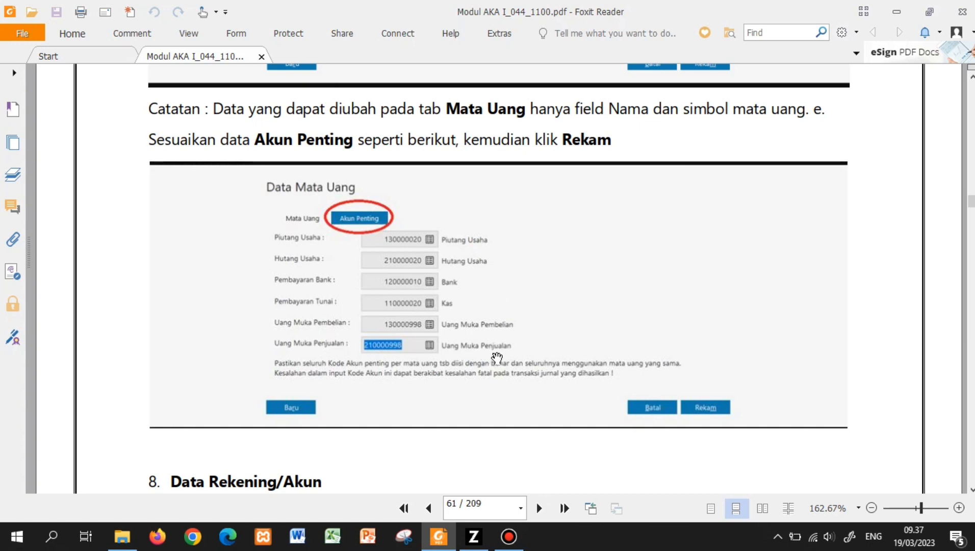
key(alt+Tab)
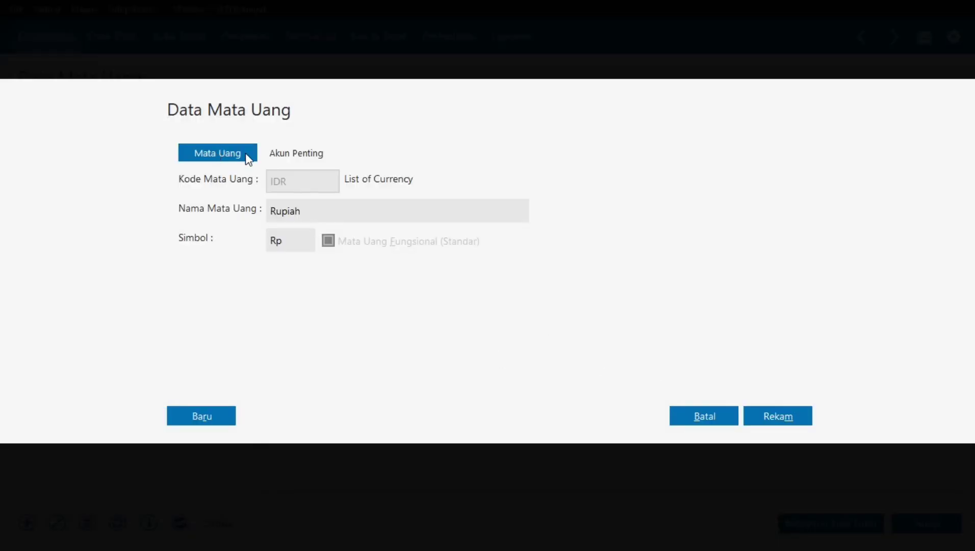
- Review the IDR currency's Akun Penting accounts, then cancel the form and close Data Mata Uang unchanged
click(277, 156)
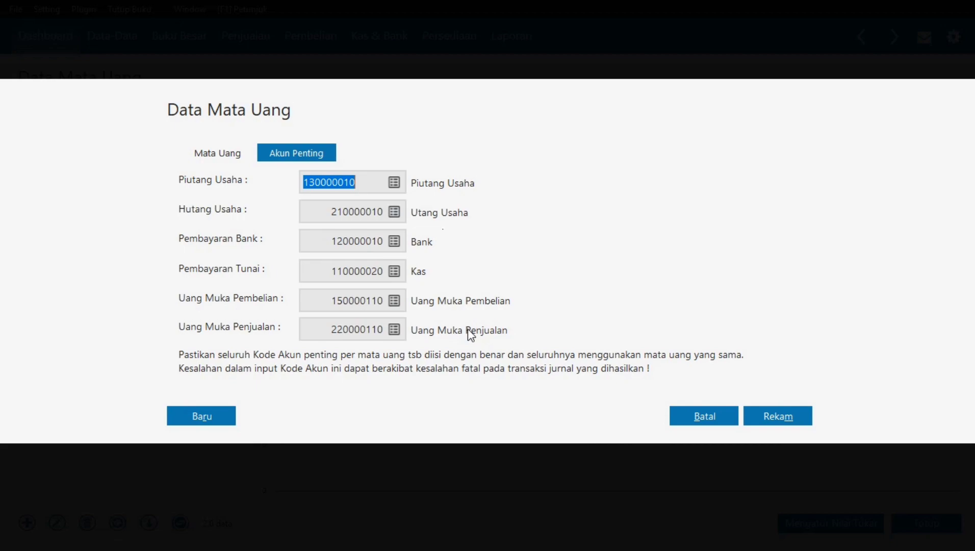
click(685, 414)
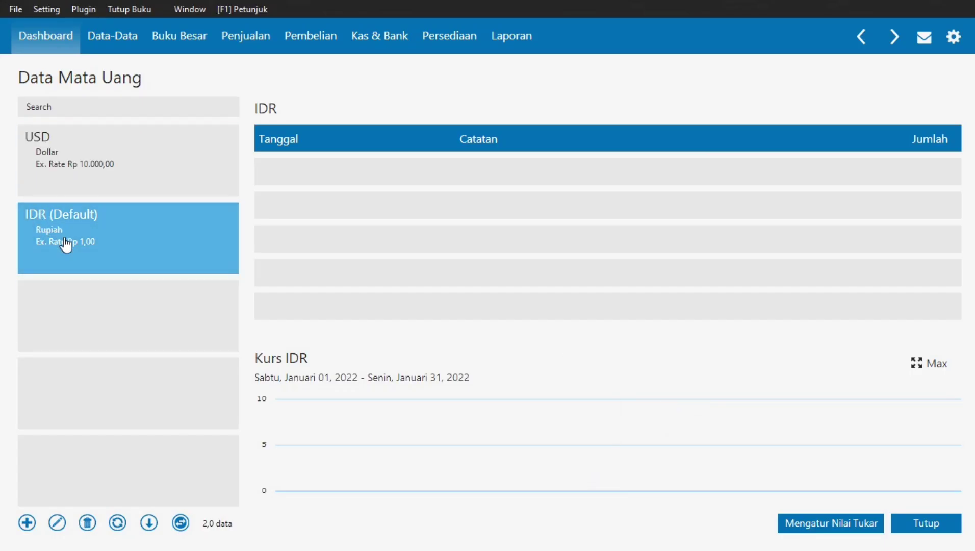
click(926, 523)
- Scroll the PDF guide to section 8's table of accounts 1900-00-022 and 6100-00-061, then return to Zahir
key(alt+Tab)
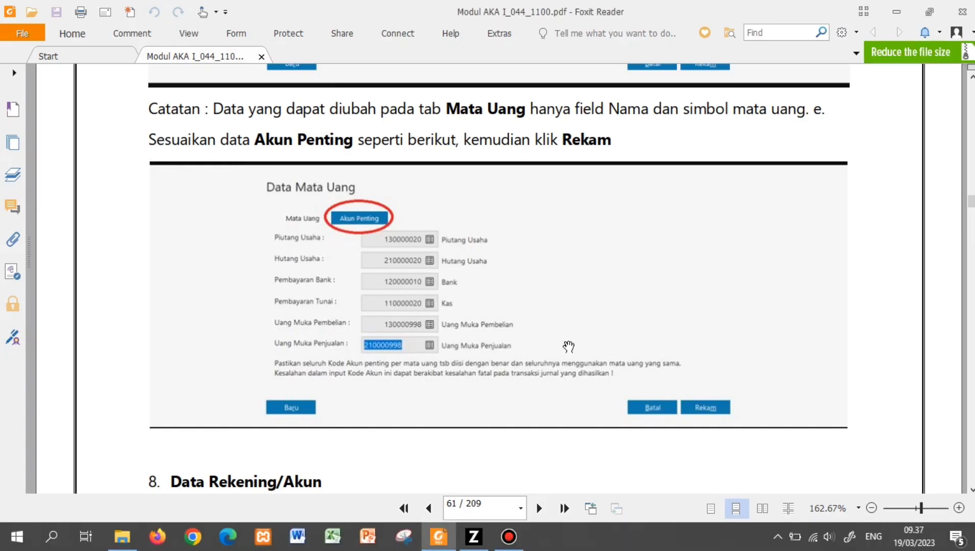
scroll(568, 346, down, 6)
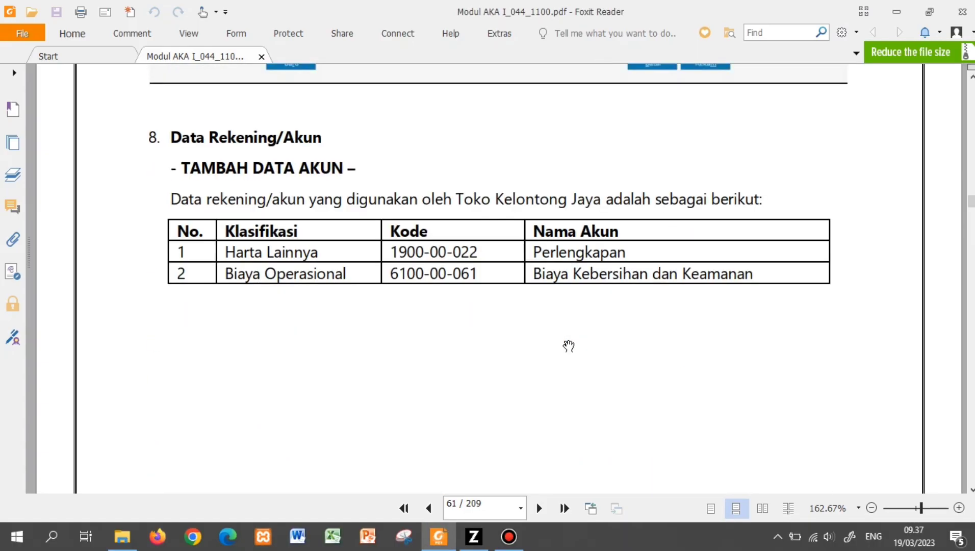
scroll(569, 346, down, 1)
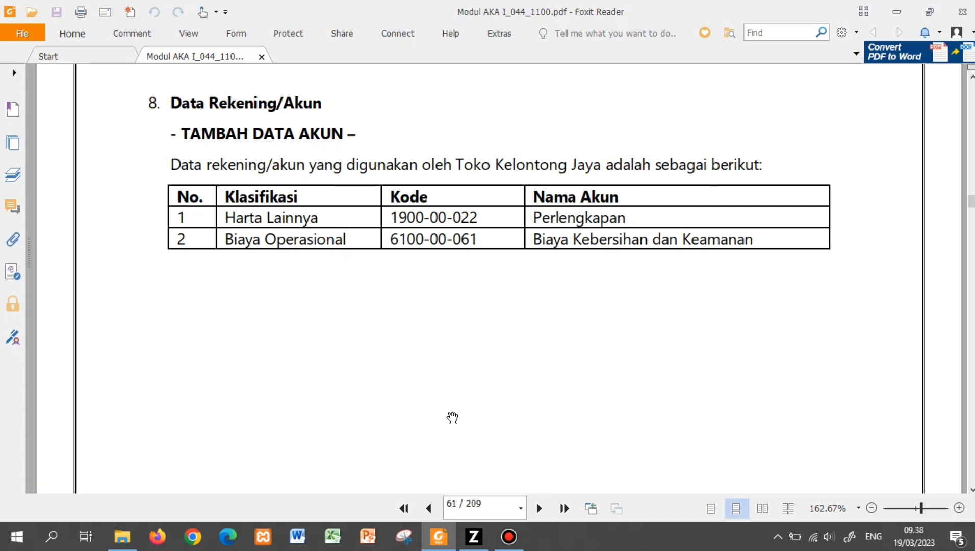
click(474, 543)
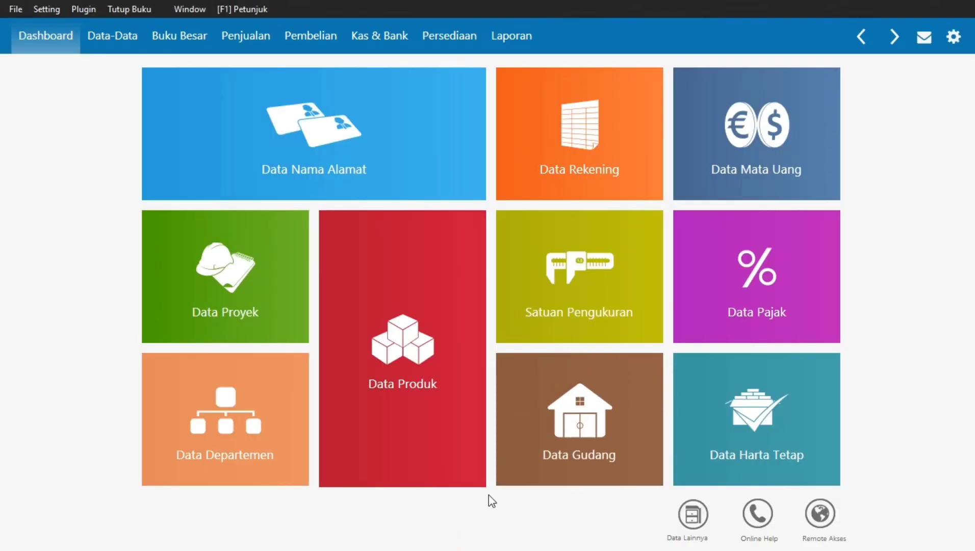
- Open Daftar Akun from the Data Rekening tile and start a new account
mouse_move(642, 78)
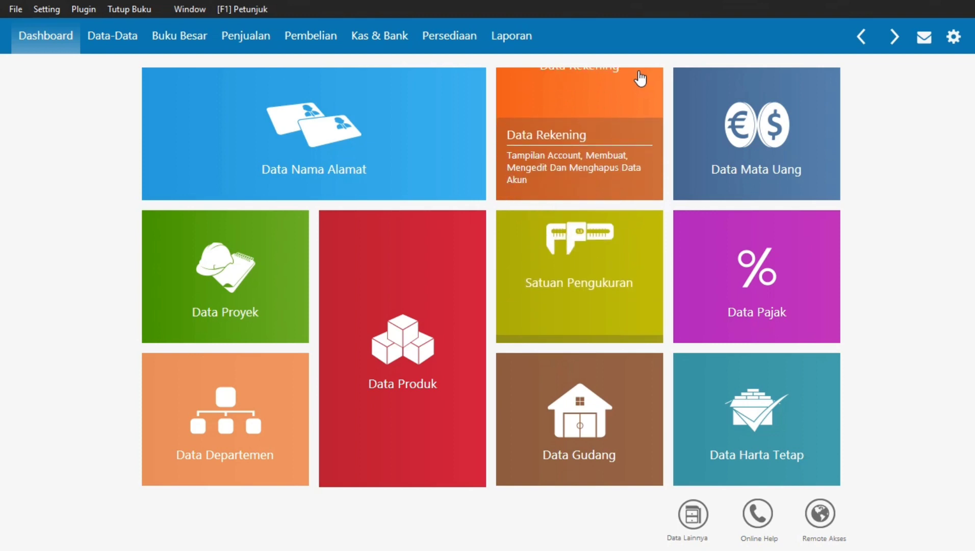
click(580, 122)
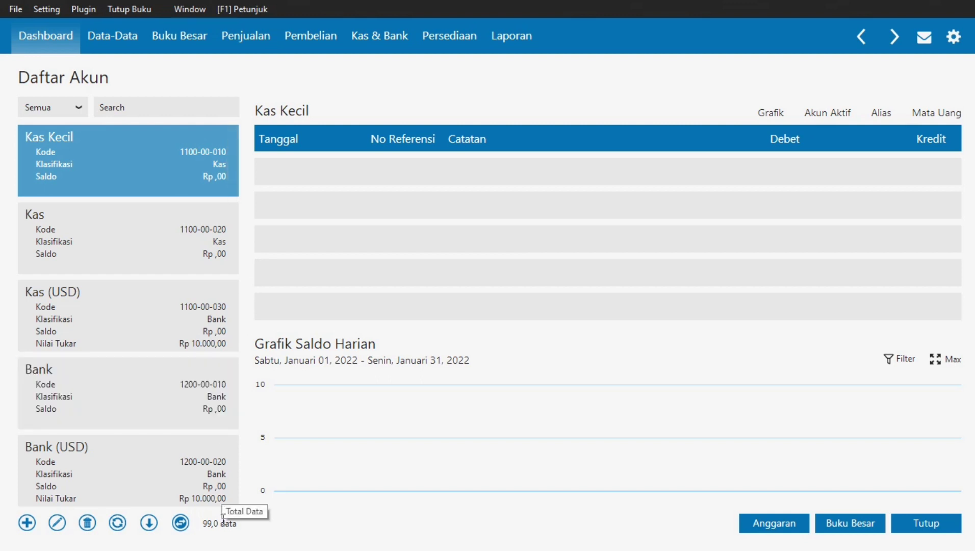
click(27, 524)
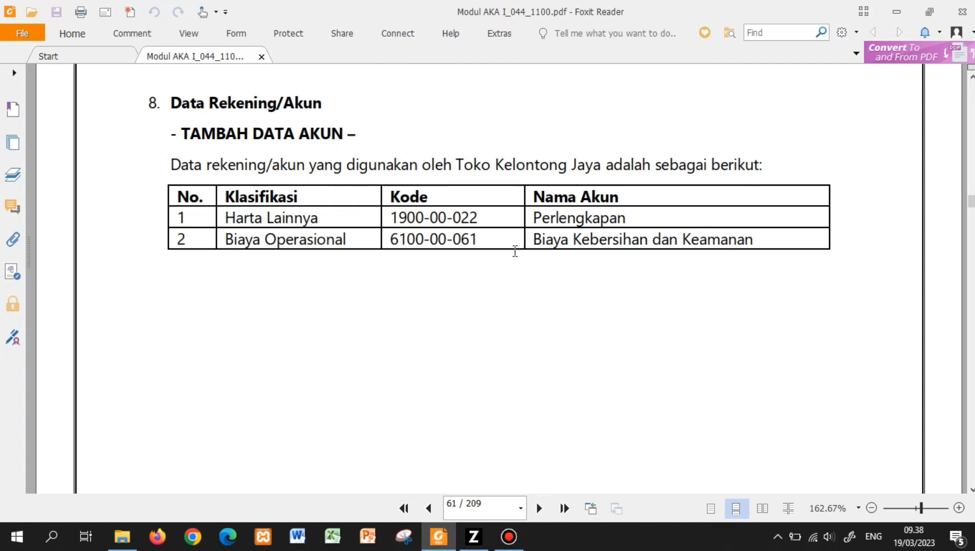
- Copy the account name 'Perlengkapan' from the module's Nama Akun column and return to Zahir
double_click(575, 219)
key(ctrl+c)
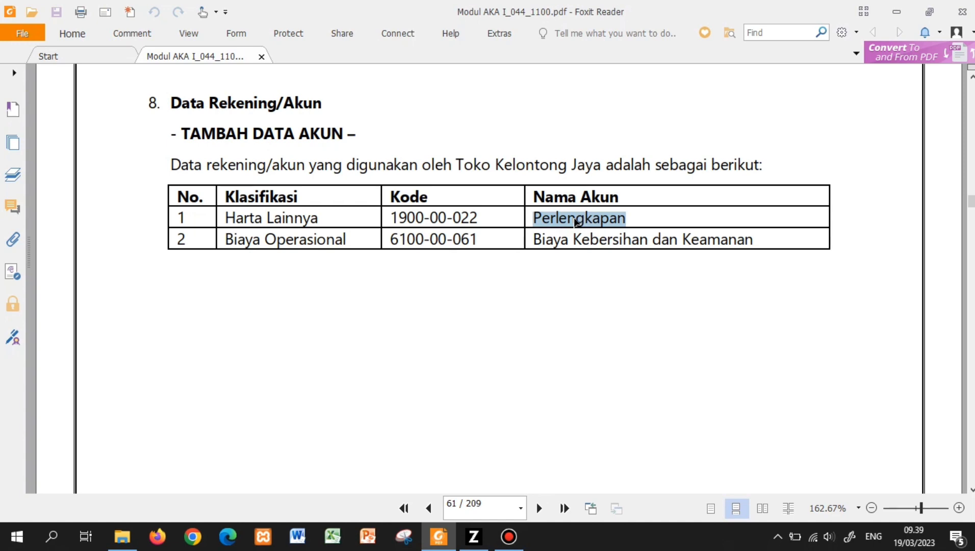
key(alt+Tab)
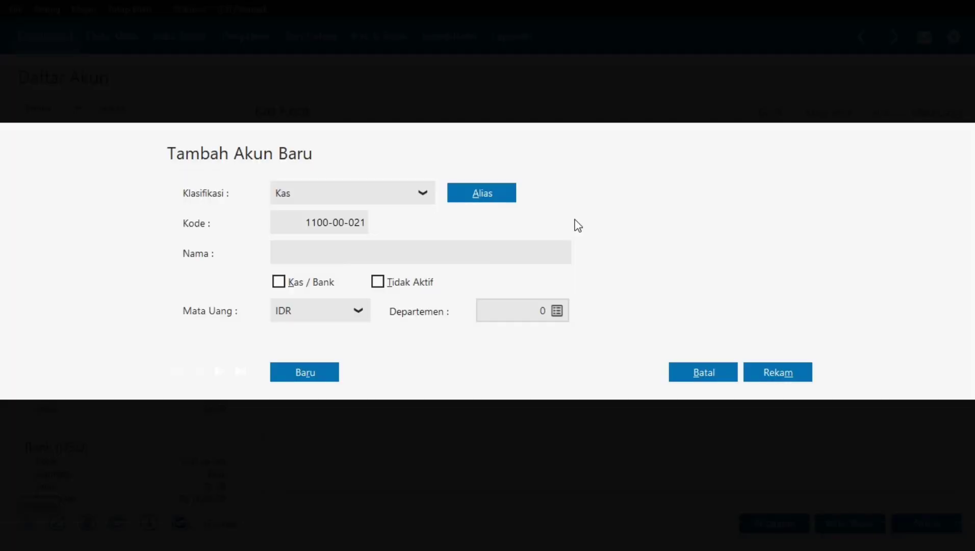
- Set the new account's Klasifikasi to Harta Lainnya
click(424, 194)
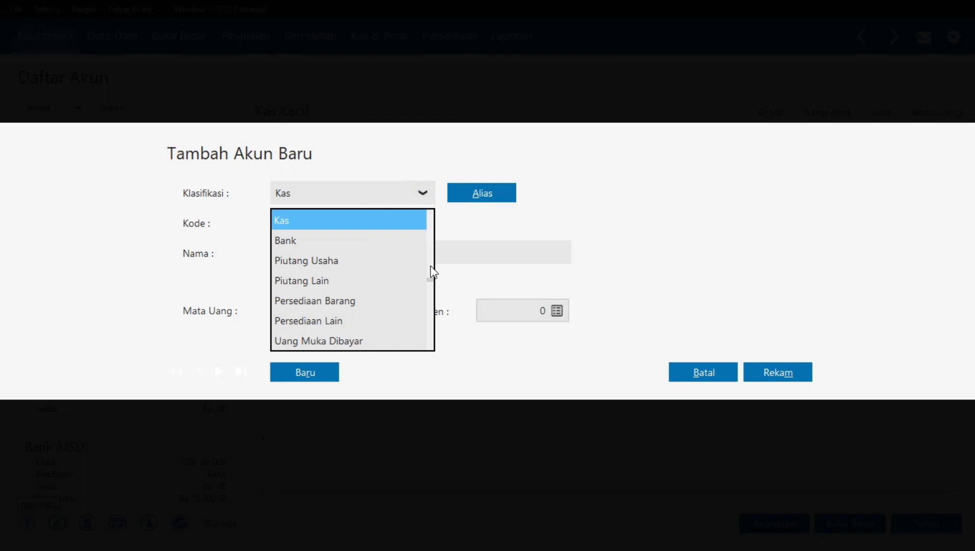
click(431, 348)
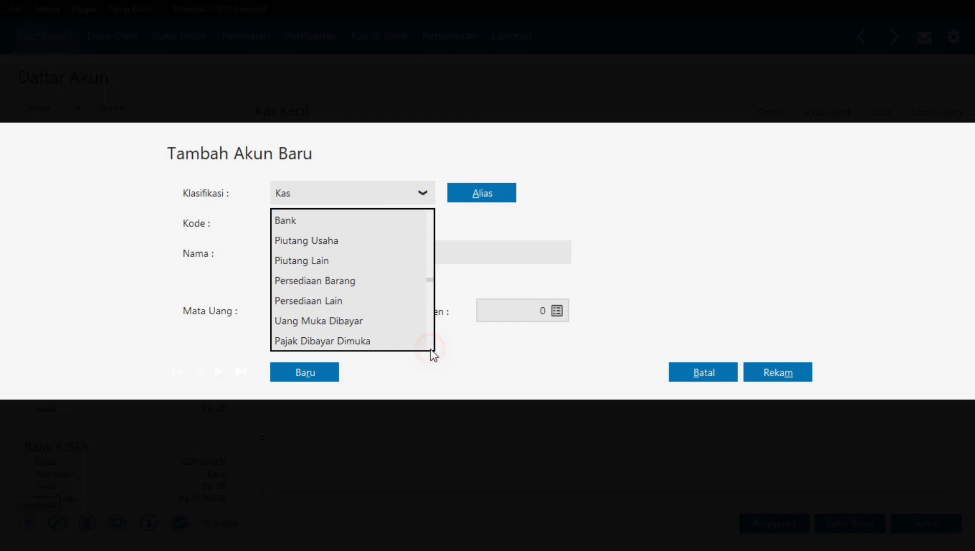
click(431, 348)
click(431, 348)
click(431, 348)
click(431, 348)
click(431, 348)
click(431, 348)
click(431, 348)
click(430, 347)
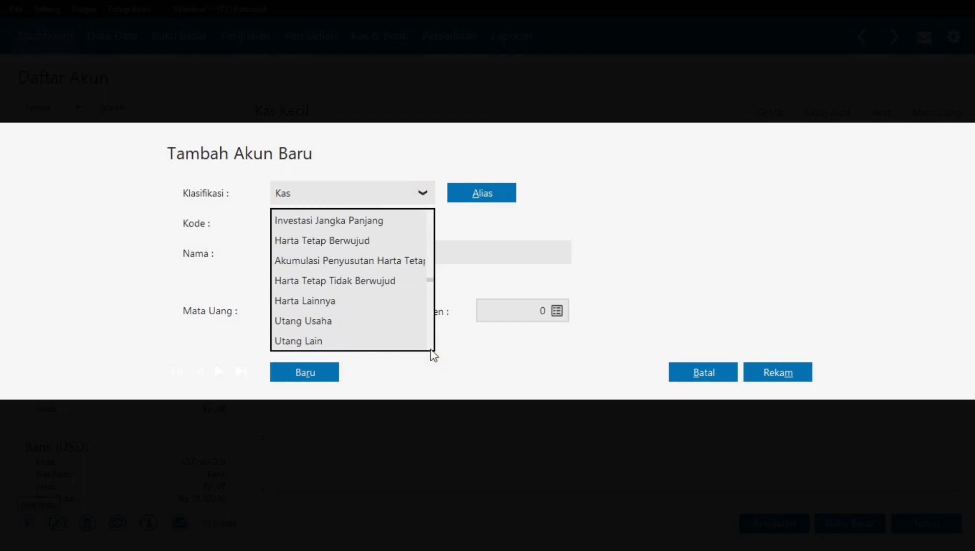
click(358, 305)
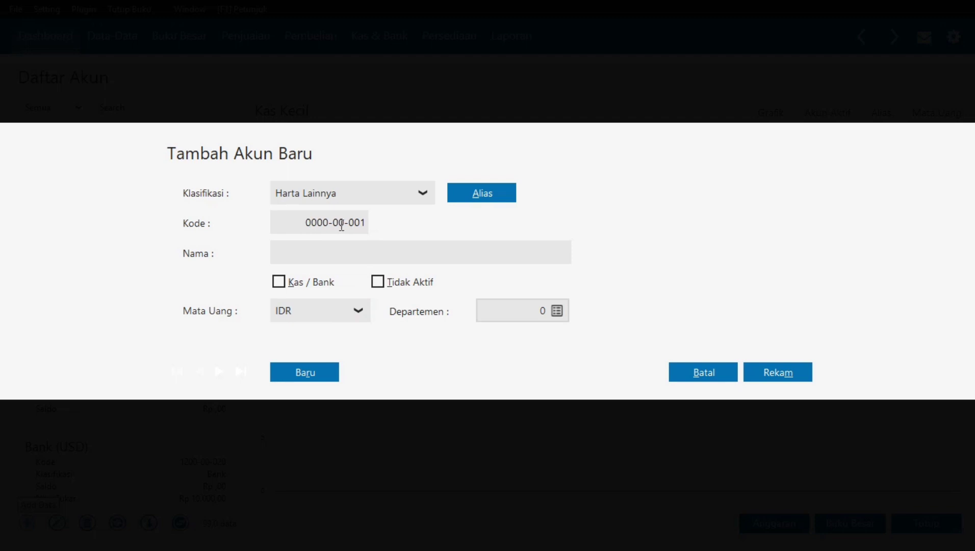
- Enter code 1900-00-022, paste the name Perlengkapan, and save the account
click(303, 226)
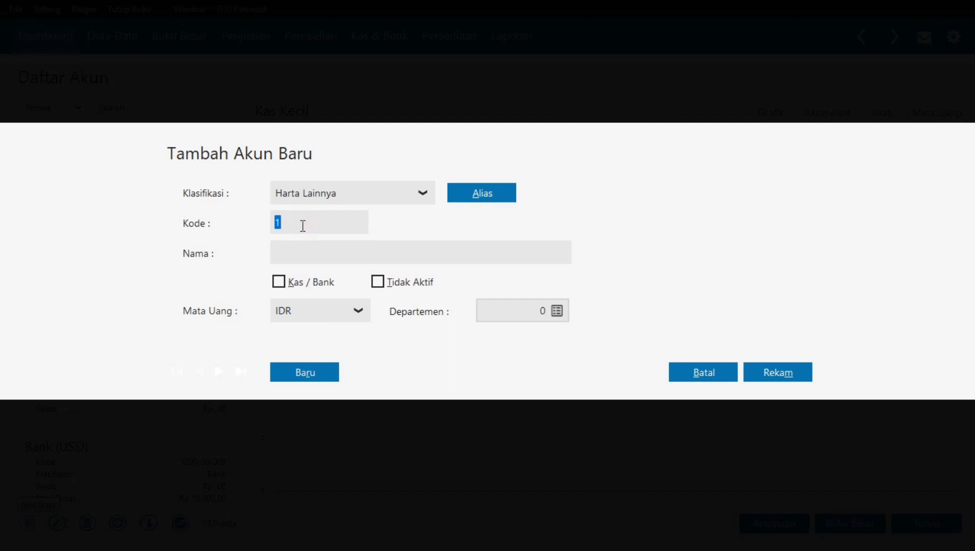
text(1900-)
text(00-)
text(022)
key(Tab)
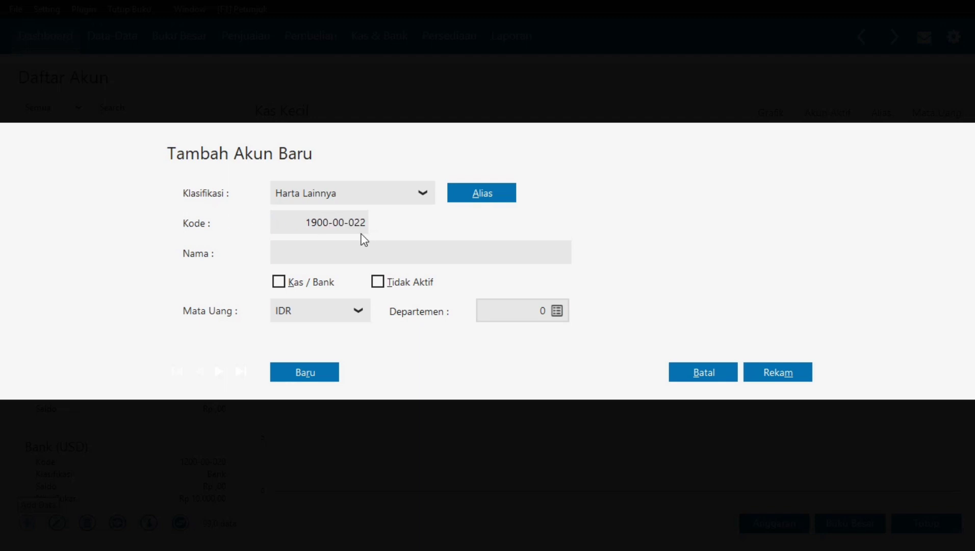
key(alt+Tab)
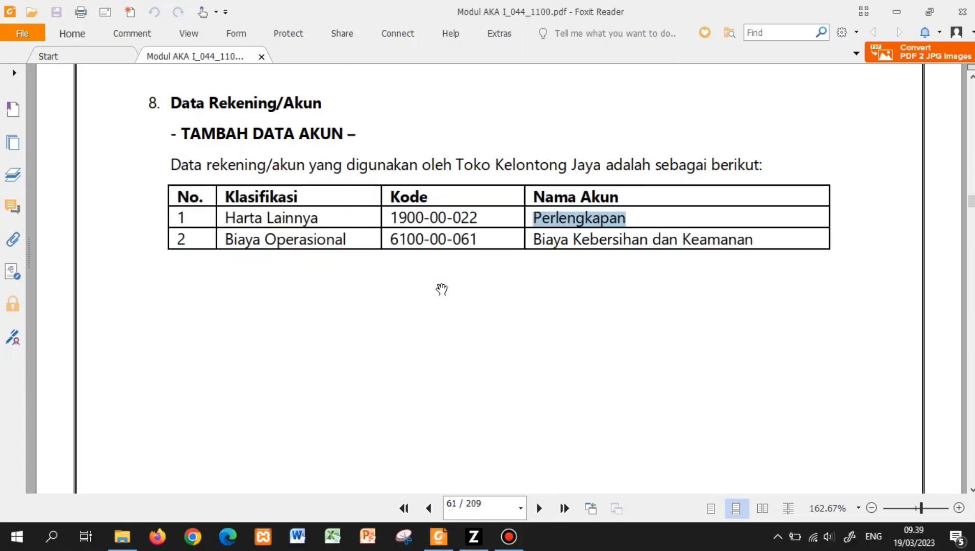
key(alt+Tab)
key(ctrl+v)
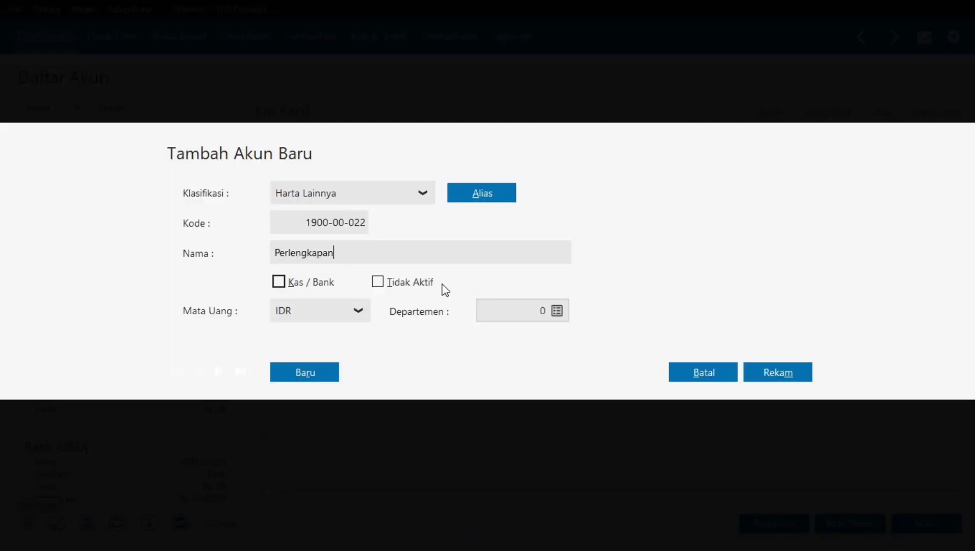
click(796, 380)
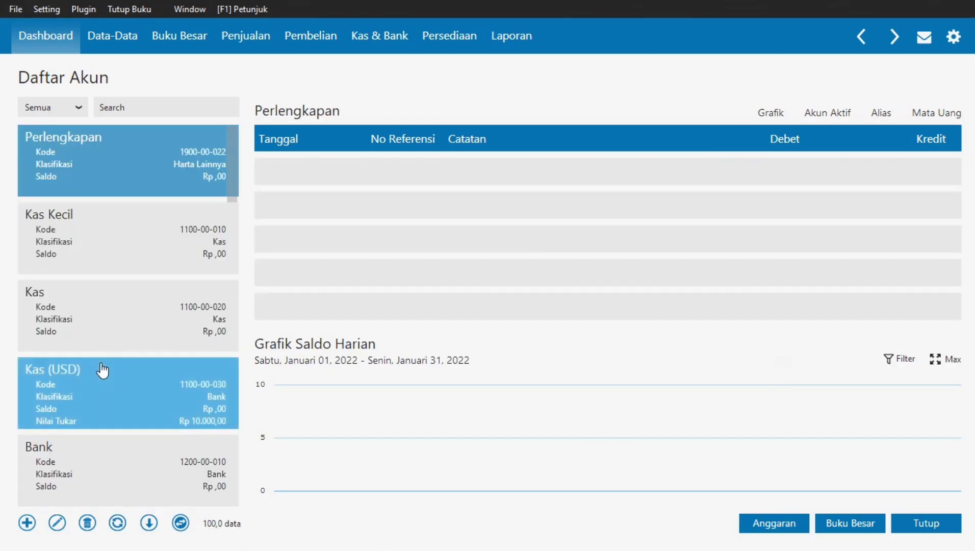
- Try adding another account, dismiss the 100-account unregistered limit notice, and return to Foxit Reader
click(26, 523)
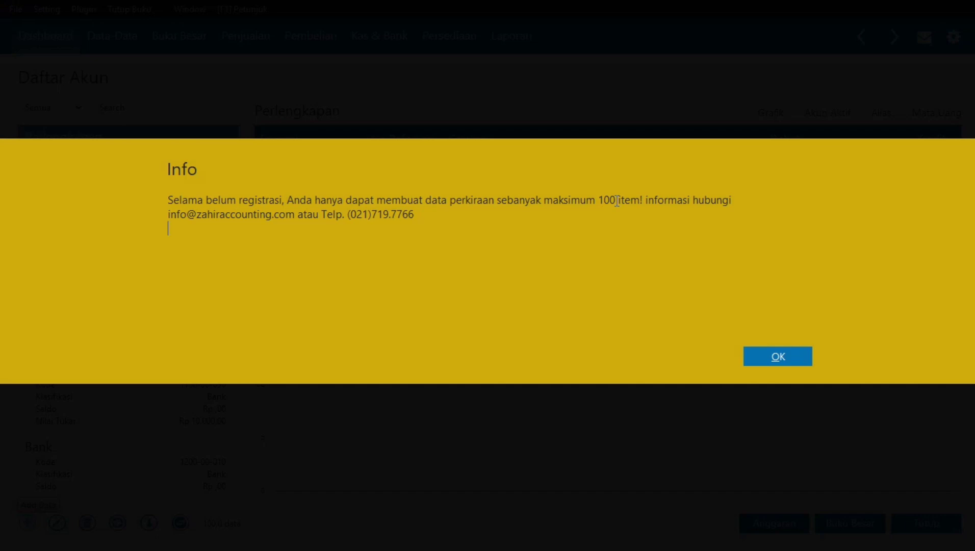
click(792, 361)
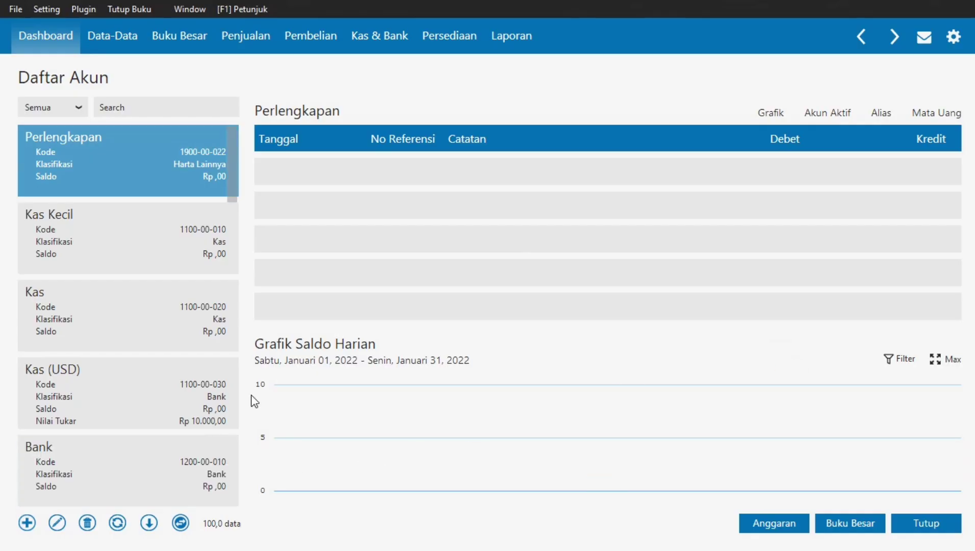
key(alt+Tab)
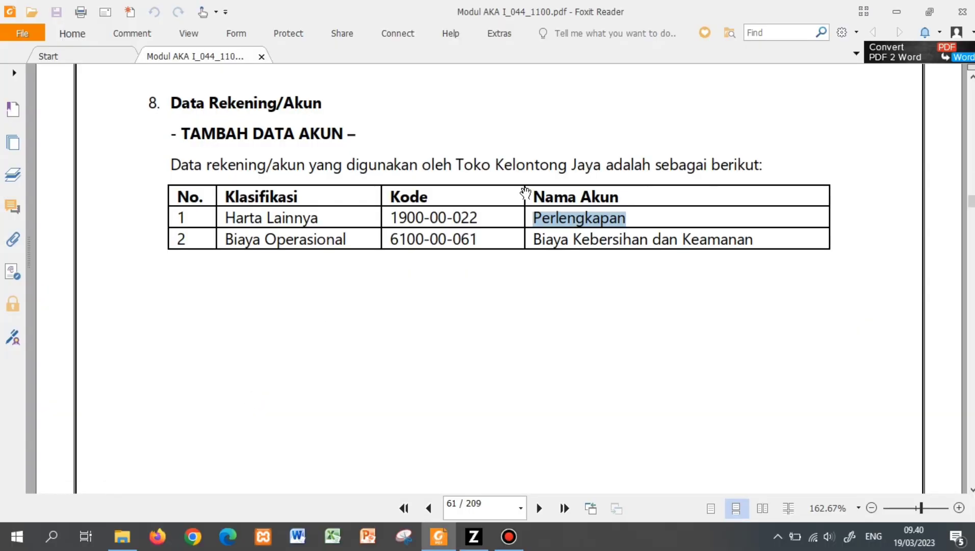
- Deselect Perlengkapan and scroll the module down to page 66's HAPUS DATA AKUN table
click(687, 266)
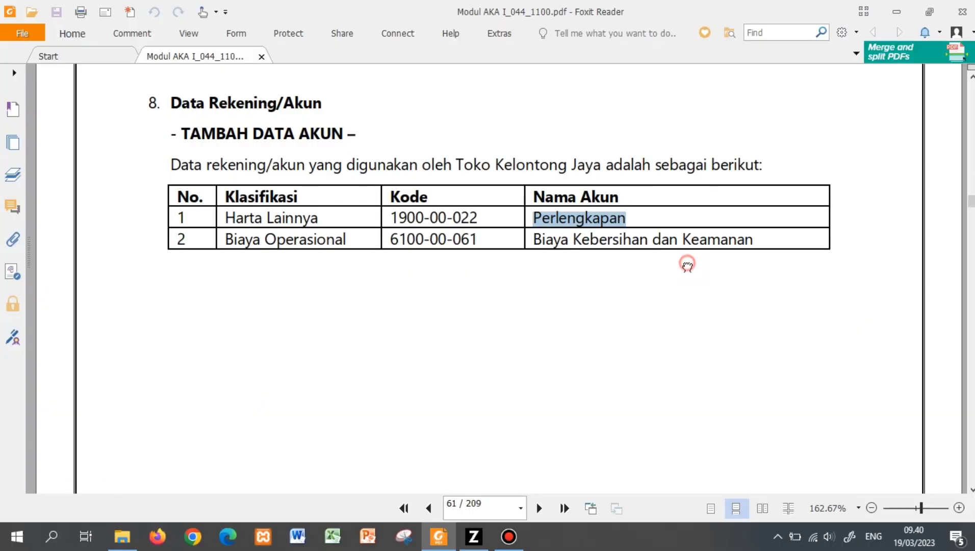
scroll(687, 267, down, 10)
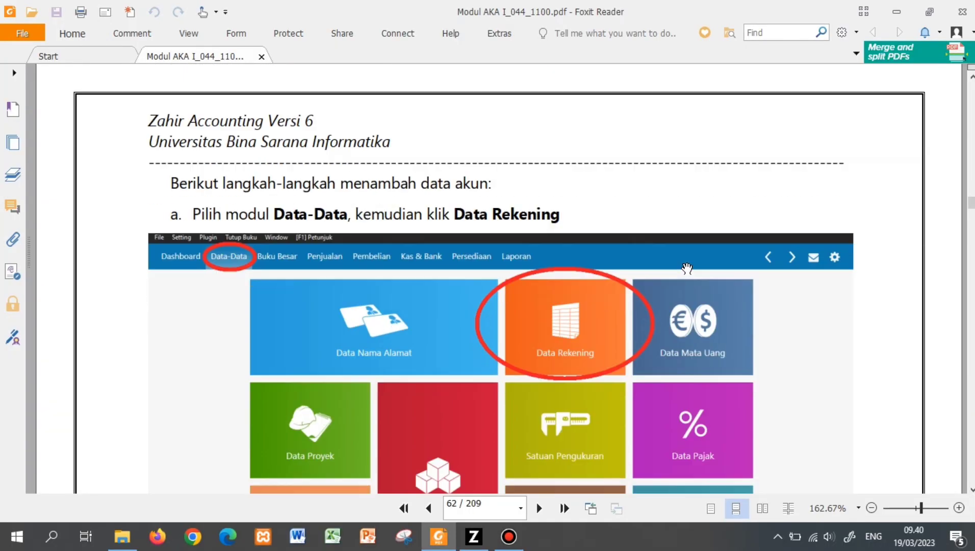
scroll(687, 268, down, 15)
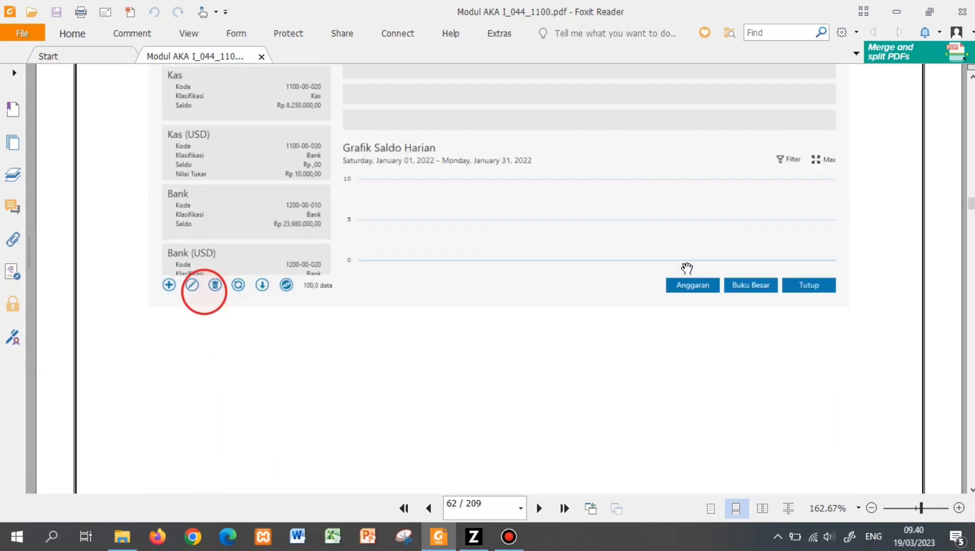
scroll(687, 267, down, 10)
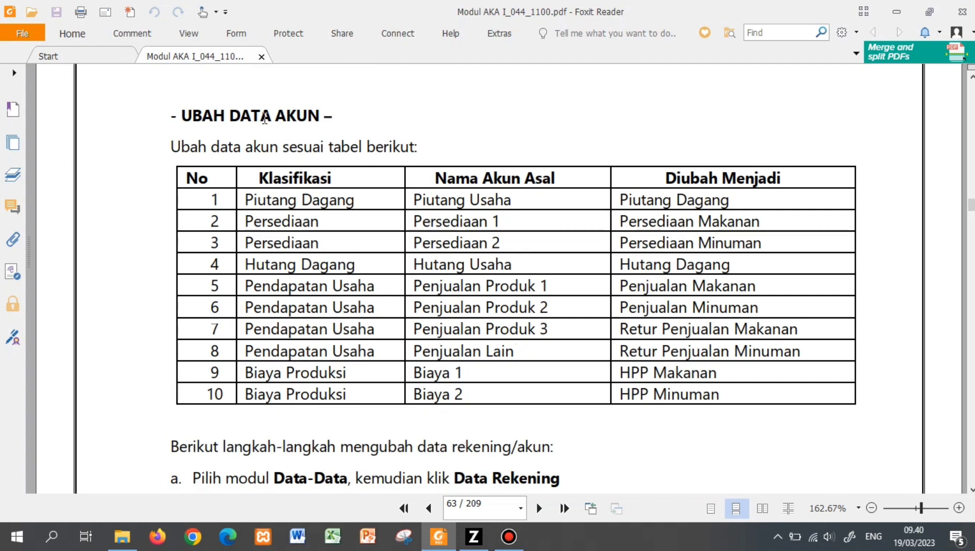
scroll(336, 139, down, 10)
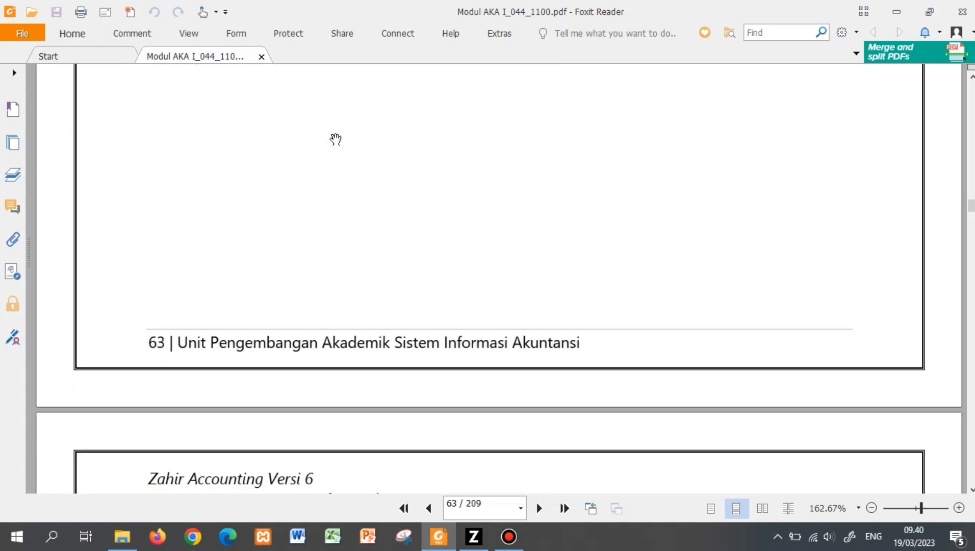
scroll(336, 138, down, 15)
scroll(336, 139, down, 10)
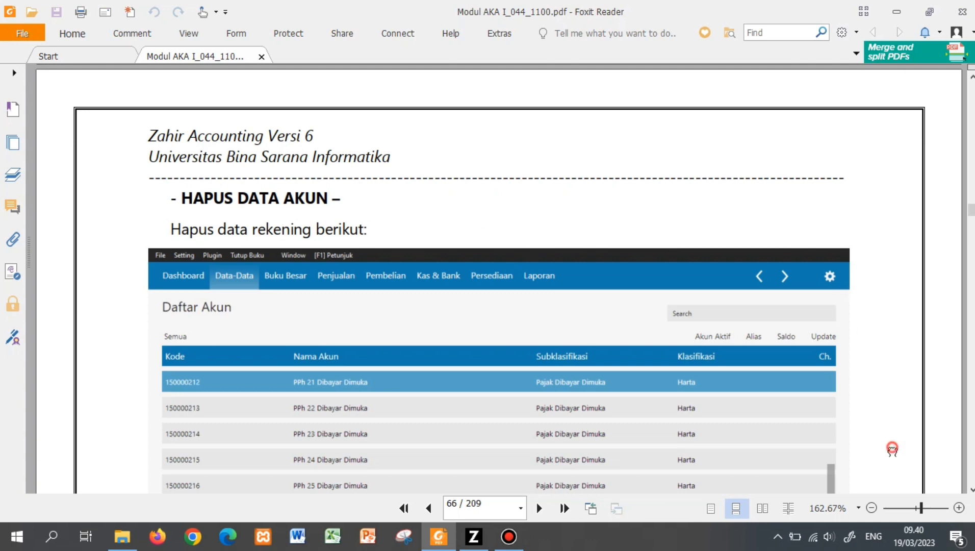
drag(892, 449, 894, 341)
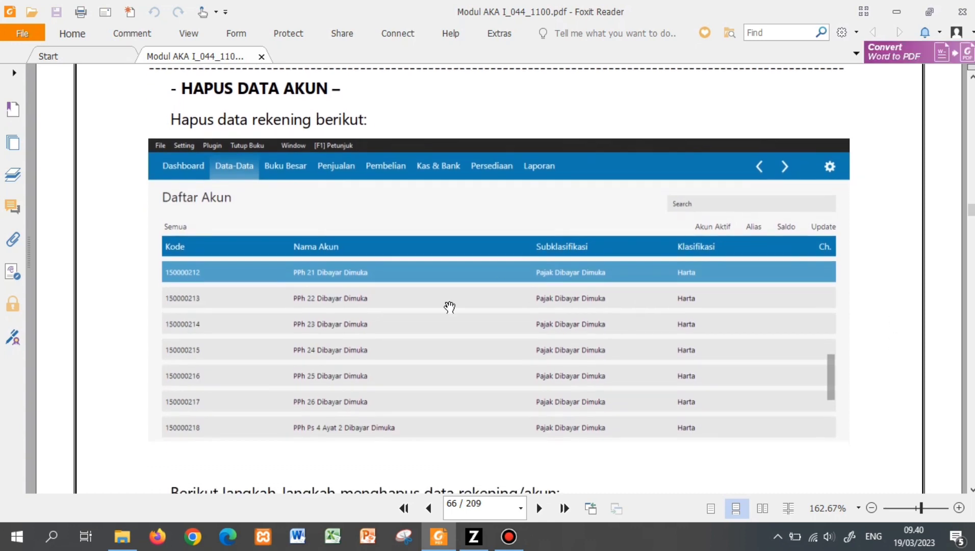
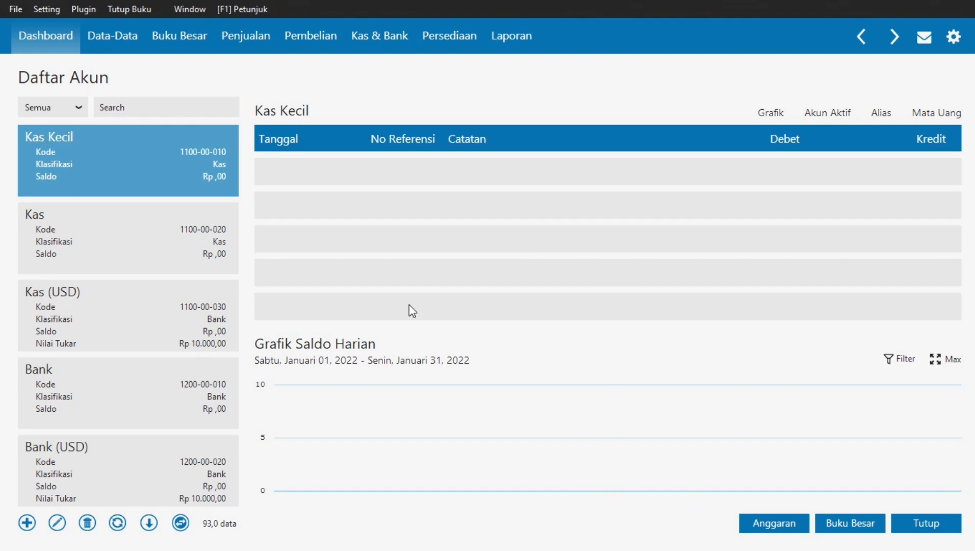
- Switch from Zahir's Daftar Akun list of 93 accounts to the Foxit Reader course module
key(alt+Tab)
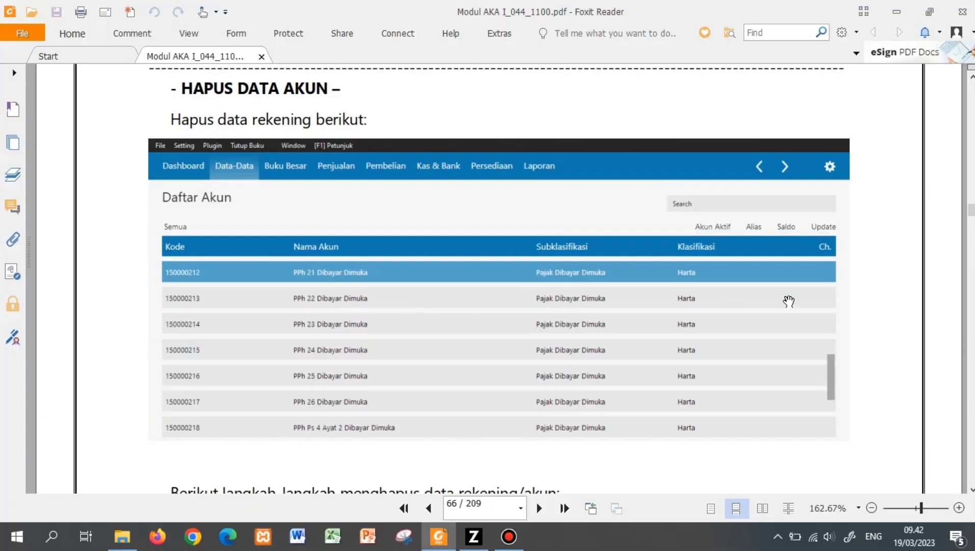
- Page back to page 61's table listing Perlengkapan and Biaya Kebersihan dan Keamanan
key(Left)
key(Left)
key(Left)
key(Left)
key(Left)
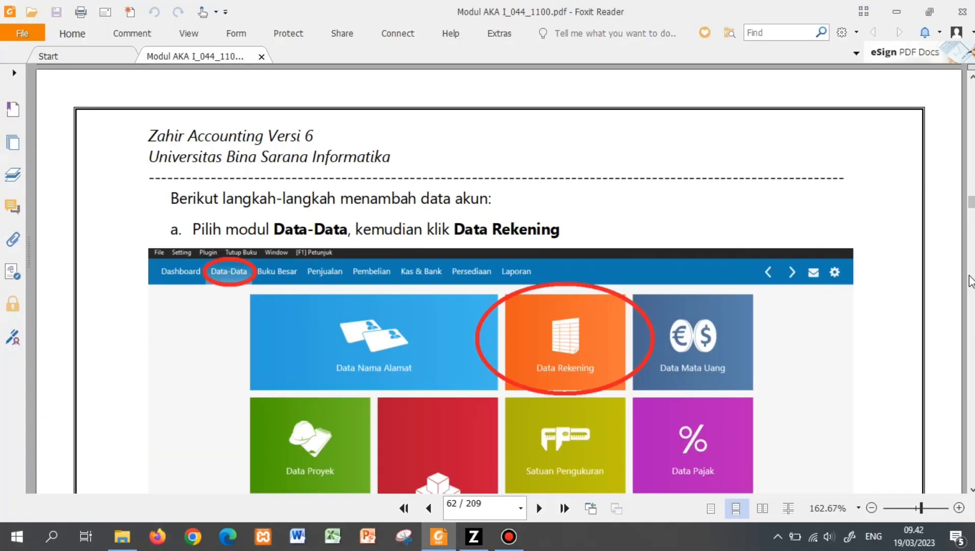
key(Left)
key(Left)
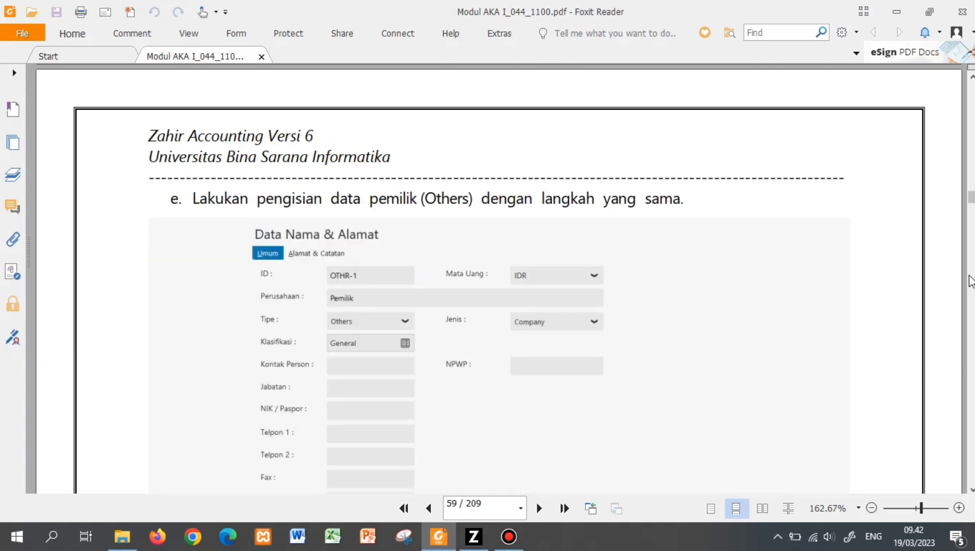
key(Right)
key(Right)
key(Right)
scroll(969, 281, down, 10)
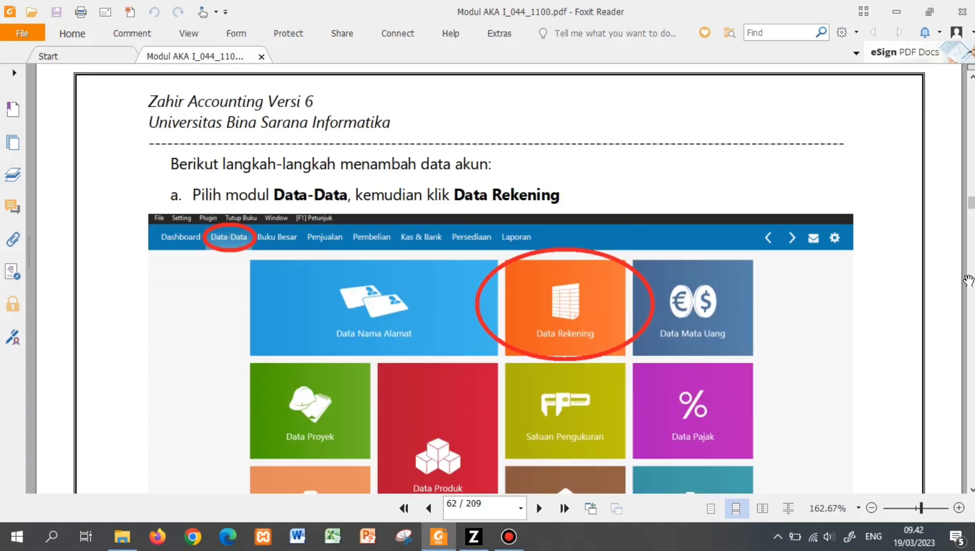
scroll(968, 281, up, 10)
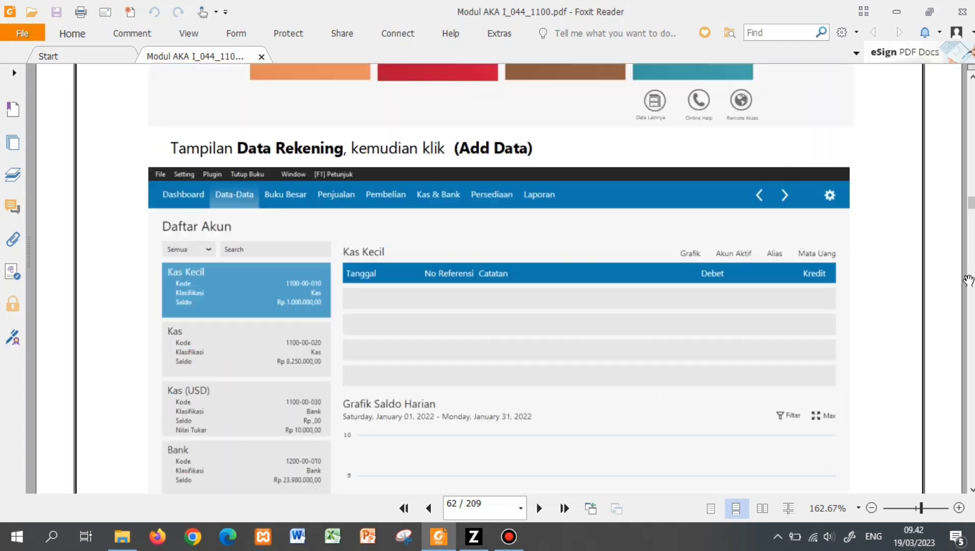
scroll(967, 280, up, 8)
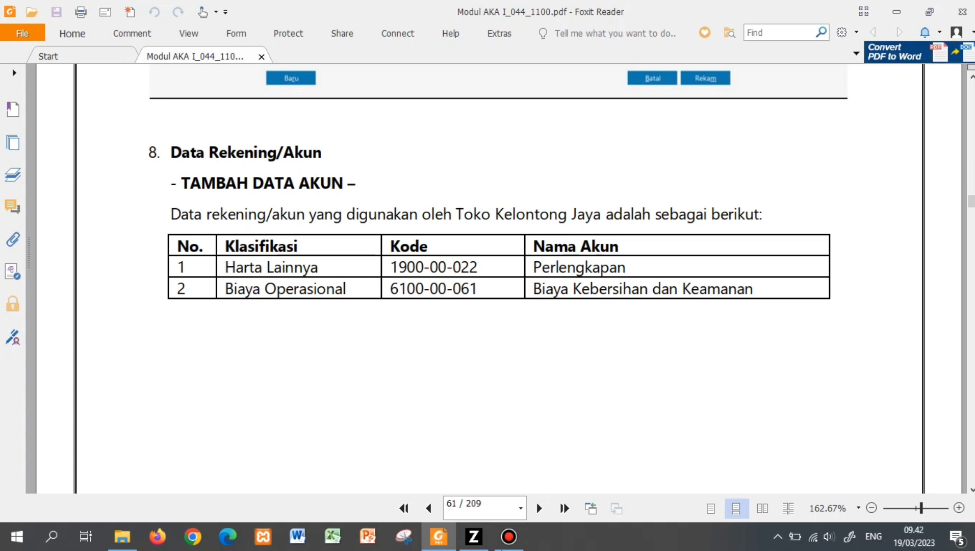
mouse_move(474, 542)
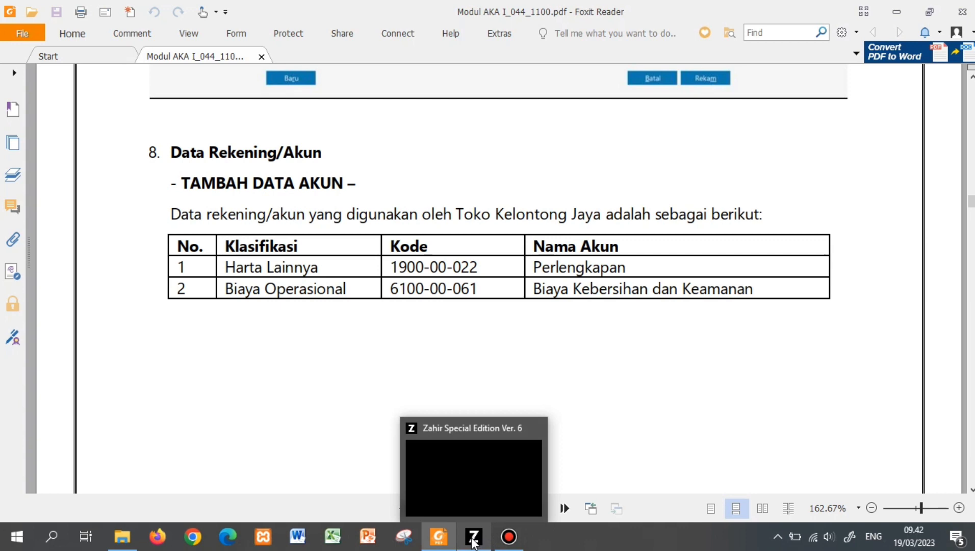
- Back in Zahir, search the account list for 'beban', then clear the search
click(474, 541)
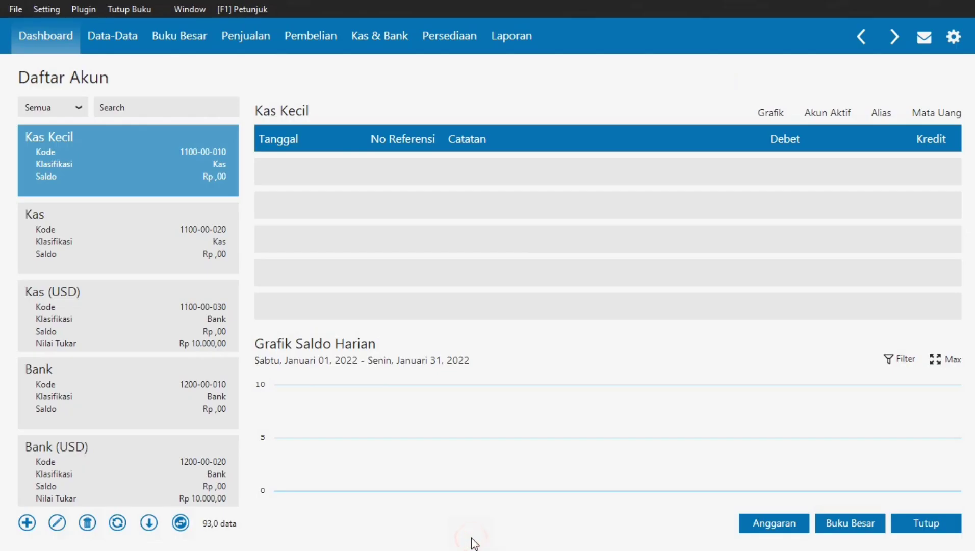
click(196, 109)
text(beban)
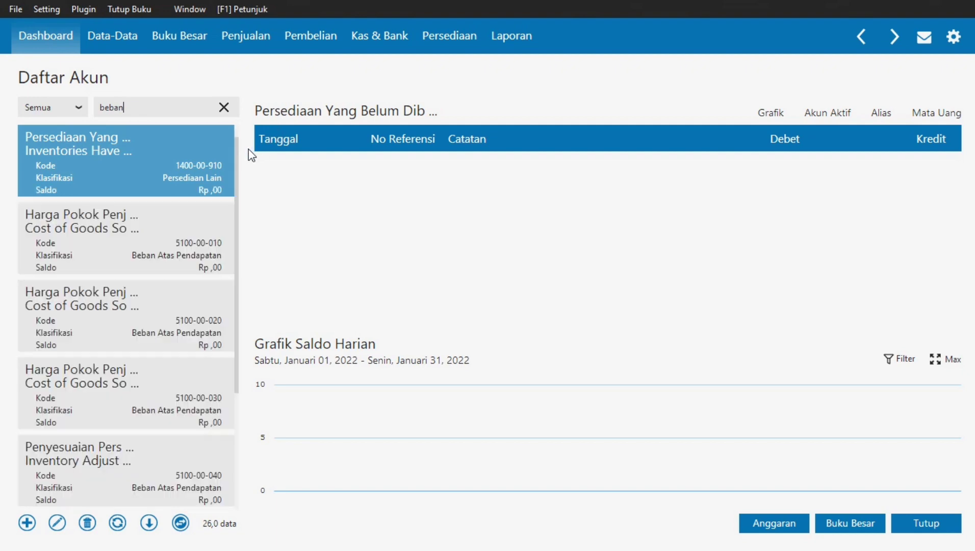
scroll(238, 157, down, 5)
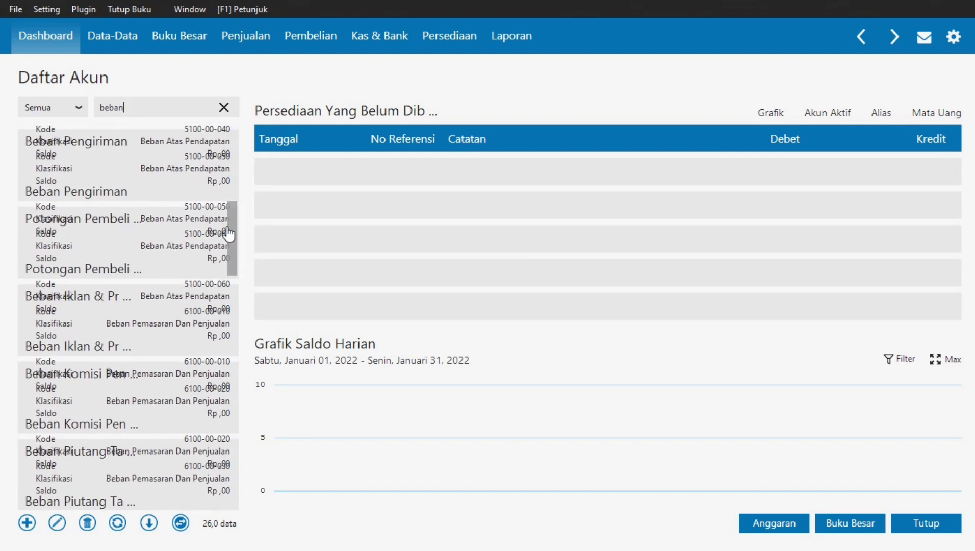
scroll(238, 156, up, 5)
click(223, 108)
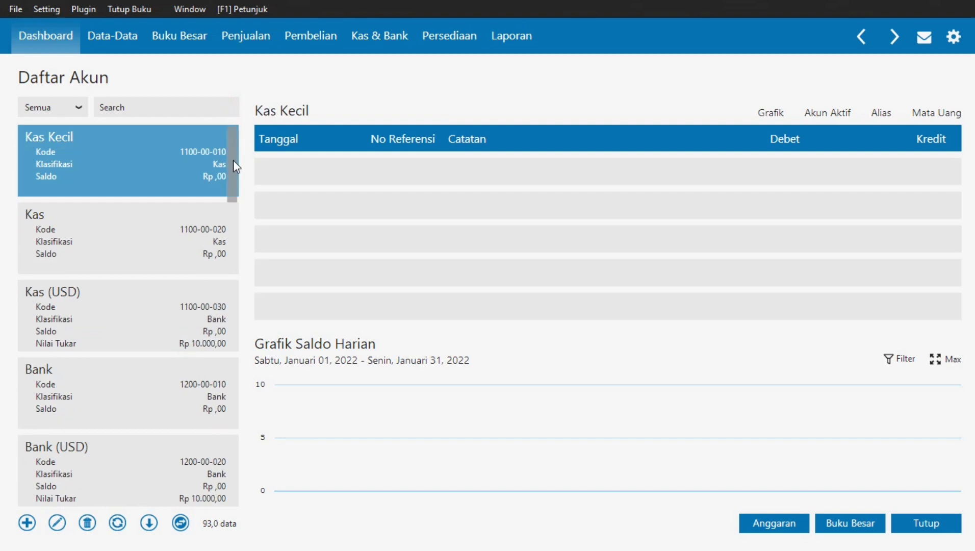
- Browse the full list, checking 1500-00-390, Potongan Pembelian, Beban Perlengkapan and Beban Internet
drag(234, 166, 232, 441)
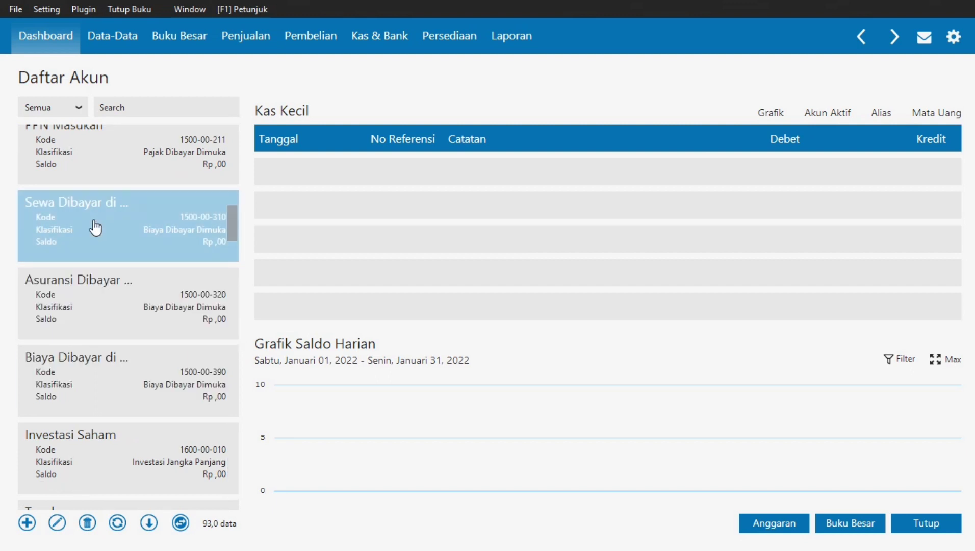
click(72, 386)
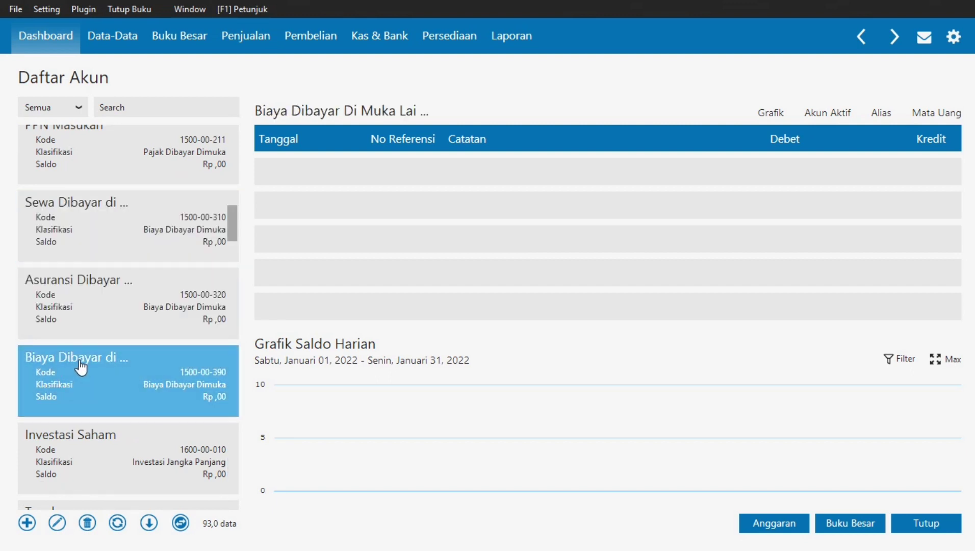
drag(233, 224, 233, 403)
click(182, 349)
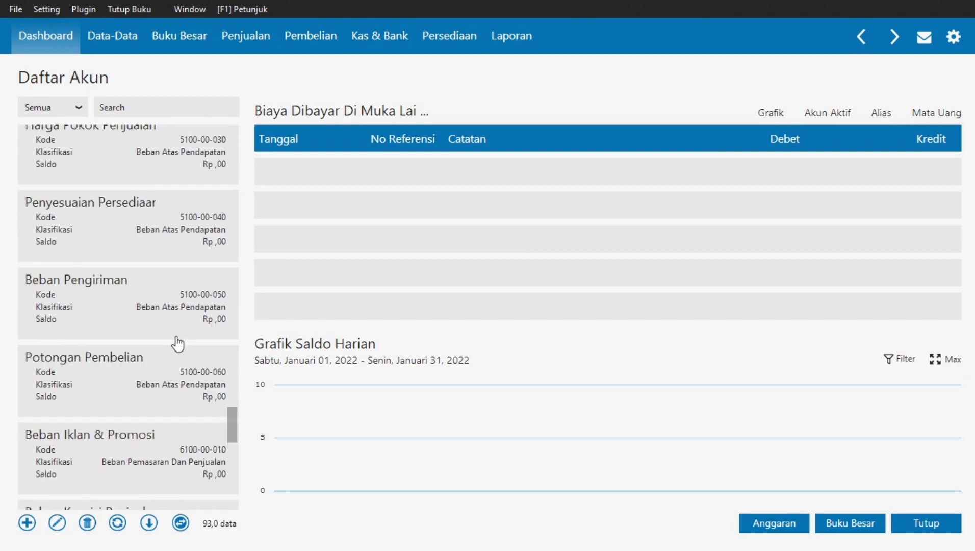
drag(233, 414, 233, 430)
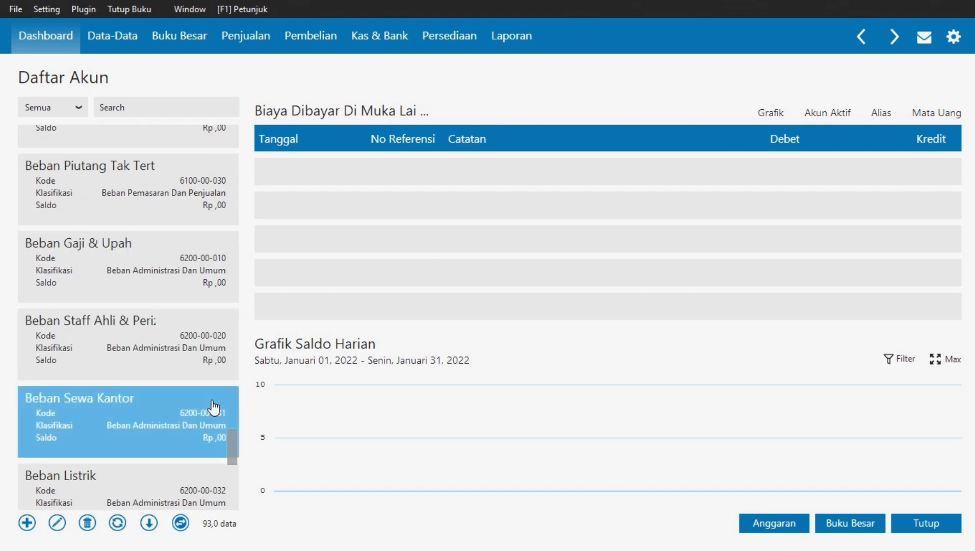
drag(233, 436, 233, 455)
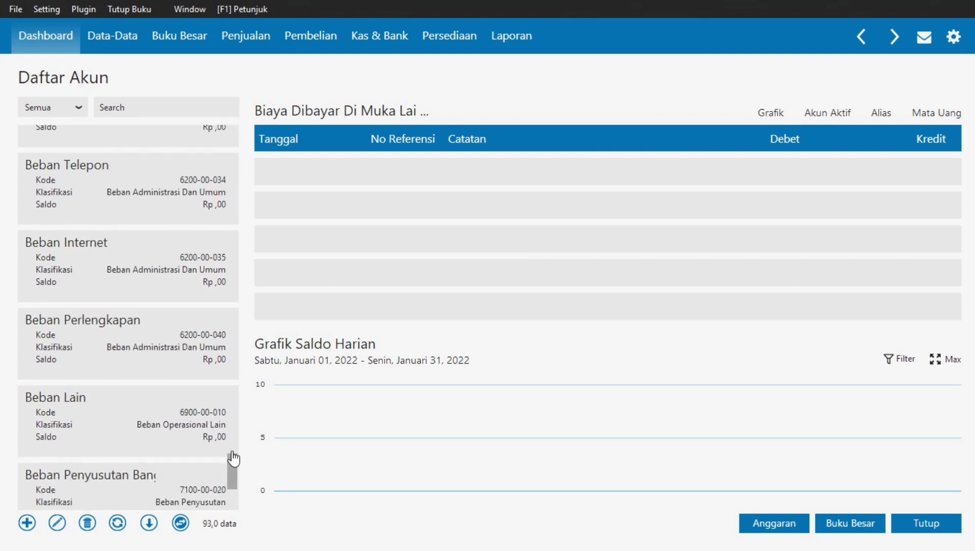
click(33, 372)
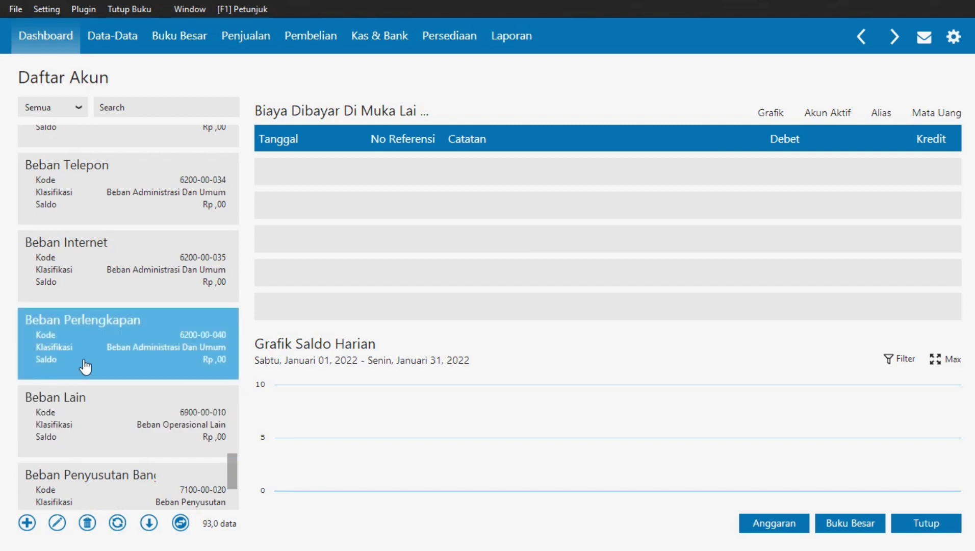
click(138, 280)
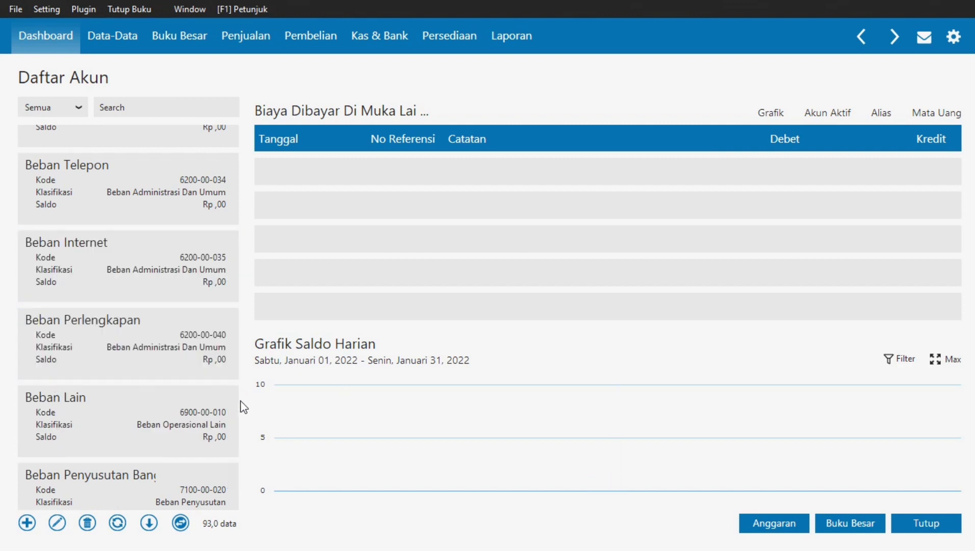
- Start a new account and copy the name Biaya Kebersihan dan Keamanan from the PDF
click(27, 523)
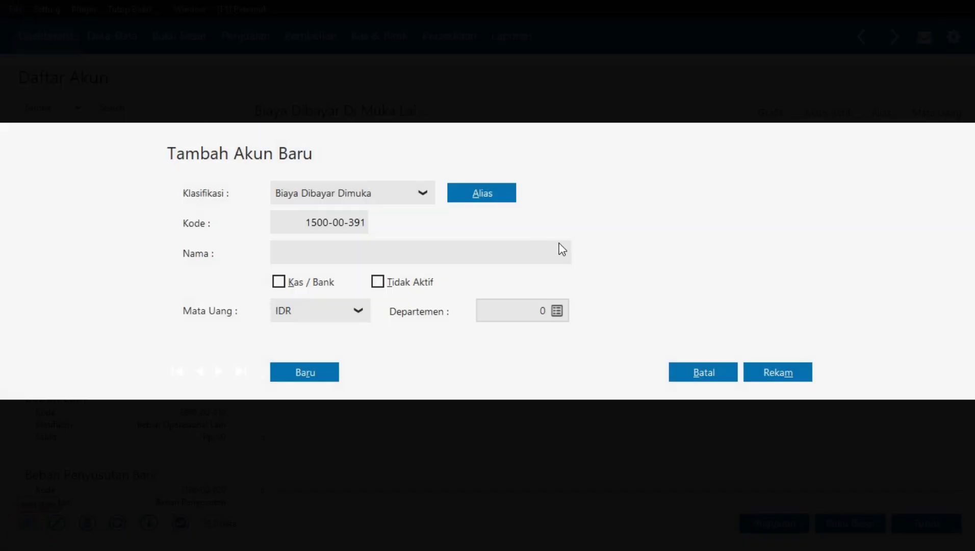
key(alt+Tab)
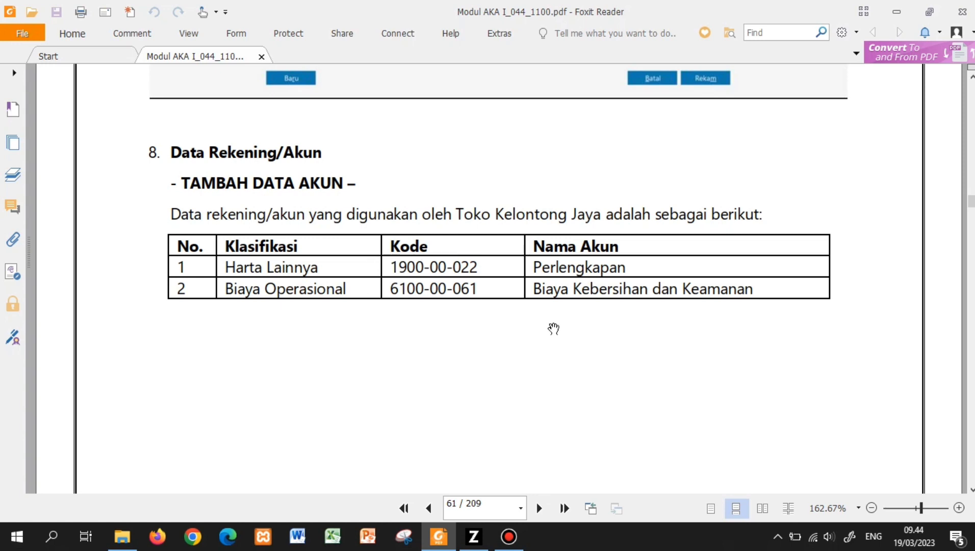
mouse_move(482, 540)
drag(534, 288, 754, 291)
key(ctrl+c)
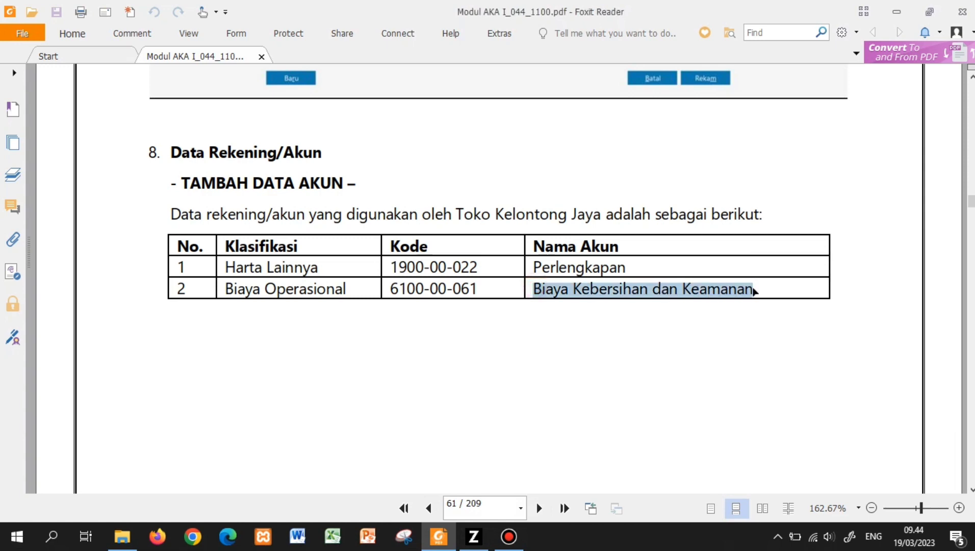
click(486, 539)
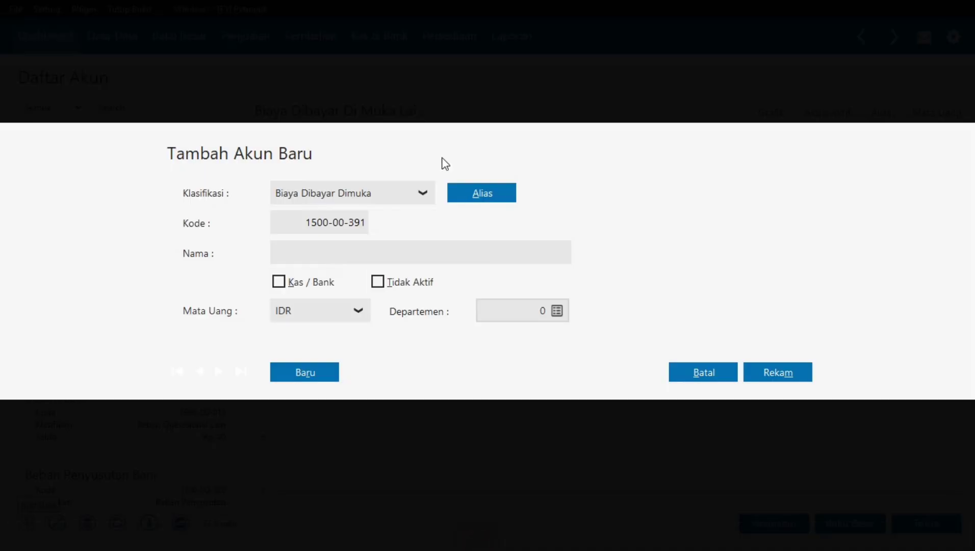
- Set the new account's Klasifikasi to Beban Operasional Lain, generating code 6900-00-011
click(422, 196)
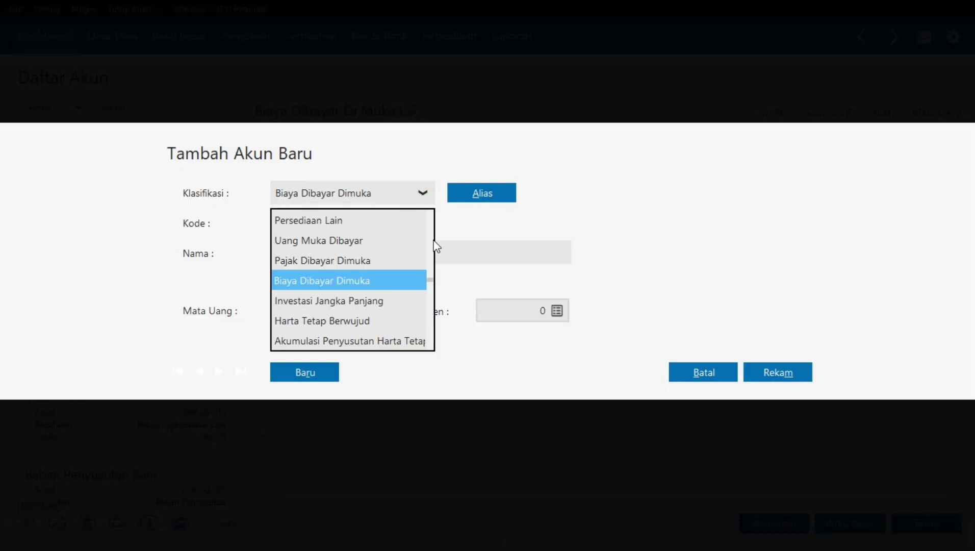
drag(433, 285, 431, 218)
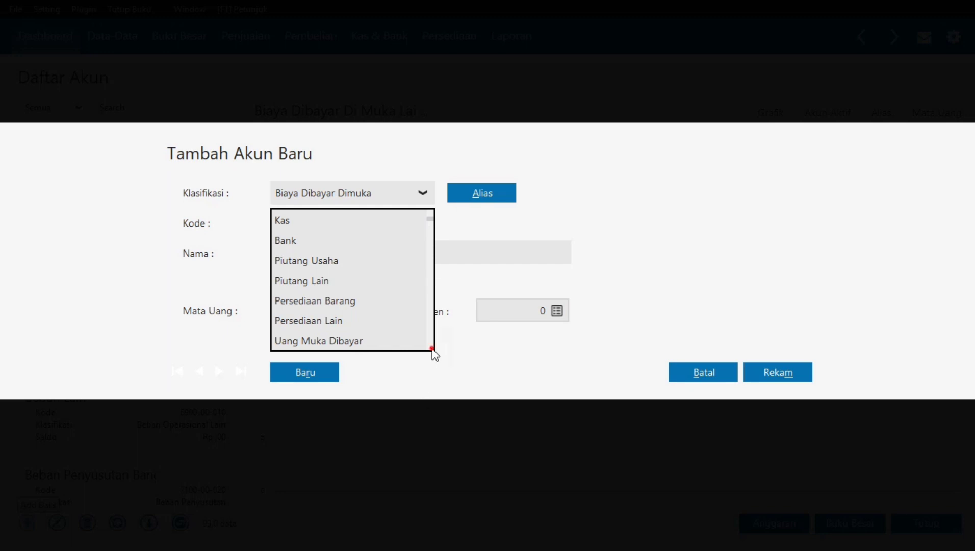
scroll(433, 352, down, 1)
scroll(433, 353, down, 6)
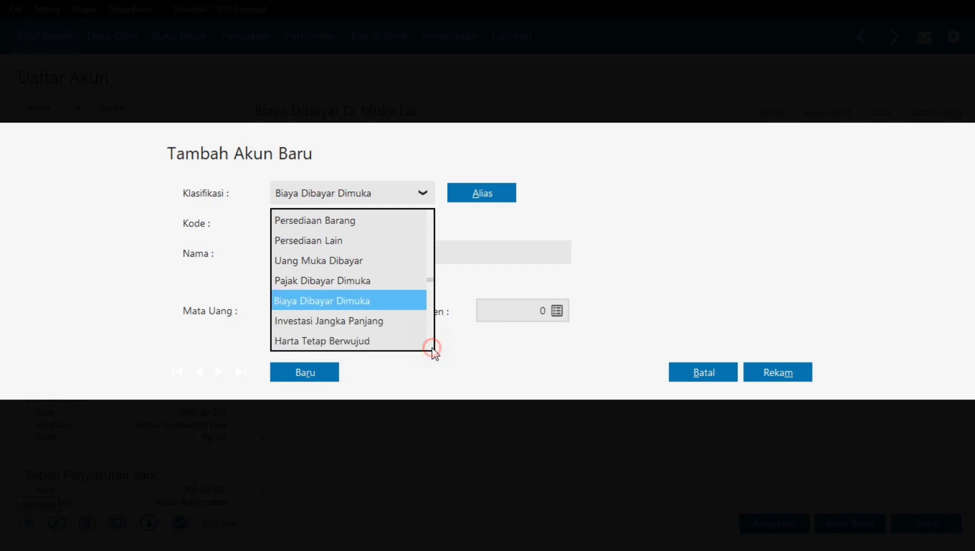
scroll(433, 351, down, 8)
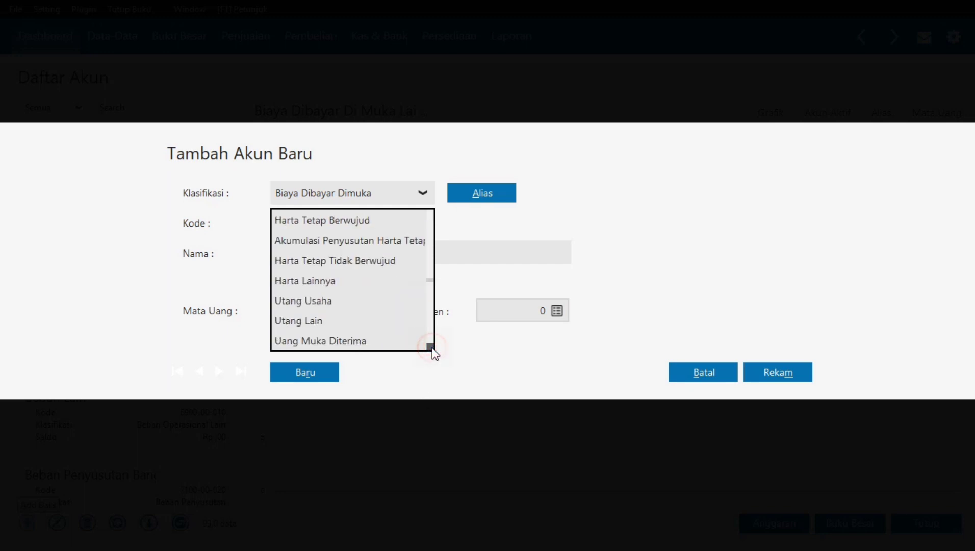
click(430, 347)
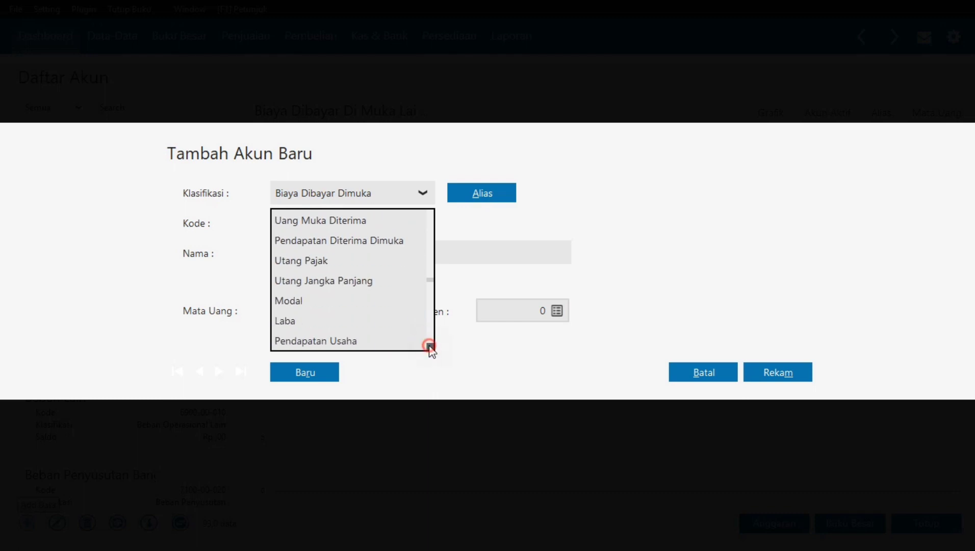
click(430, 347)
click(430, 347)
click(430, 347)
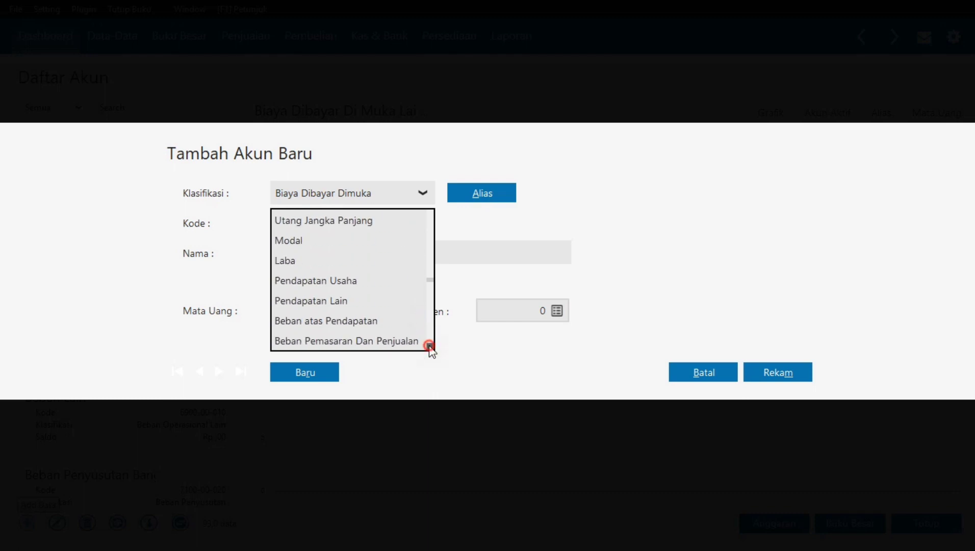
click(429, 347)
click(430, 347)
click(430, 347)
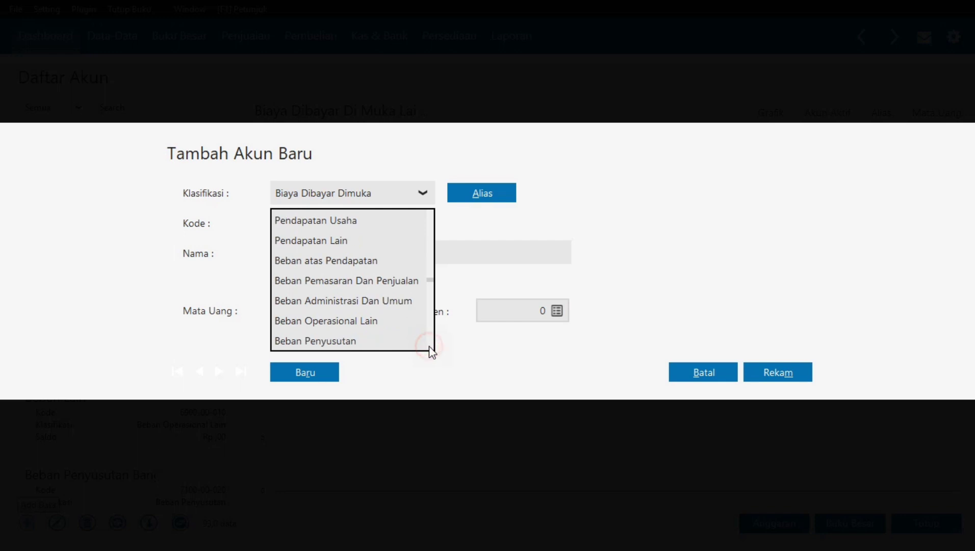
click(430, 347)
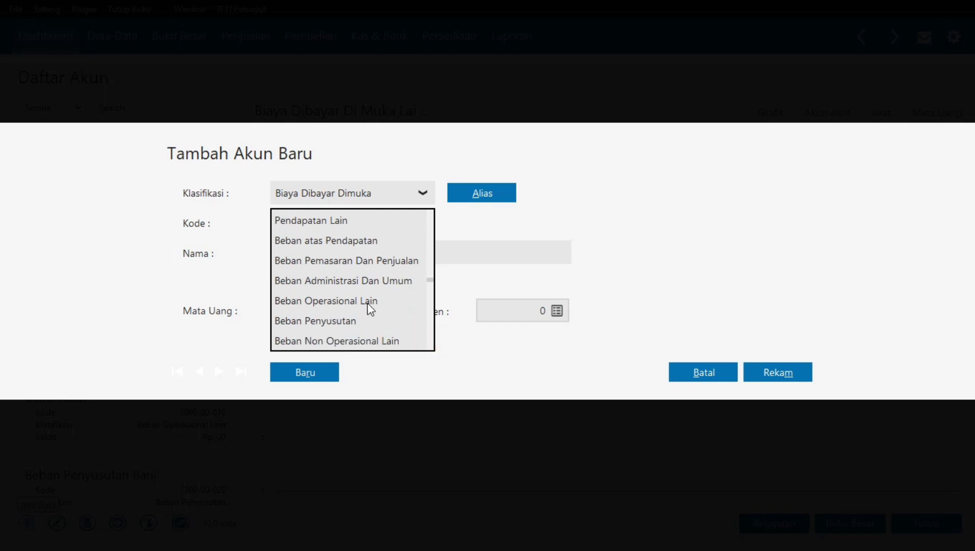
click(430, 346)
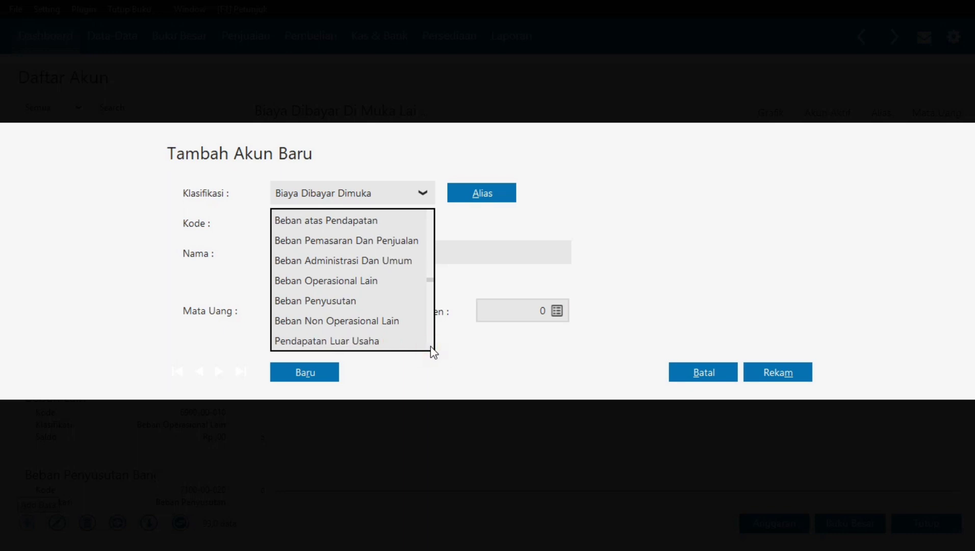
click(432, 350)
click(431, 350)
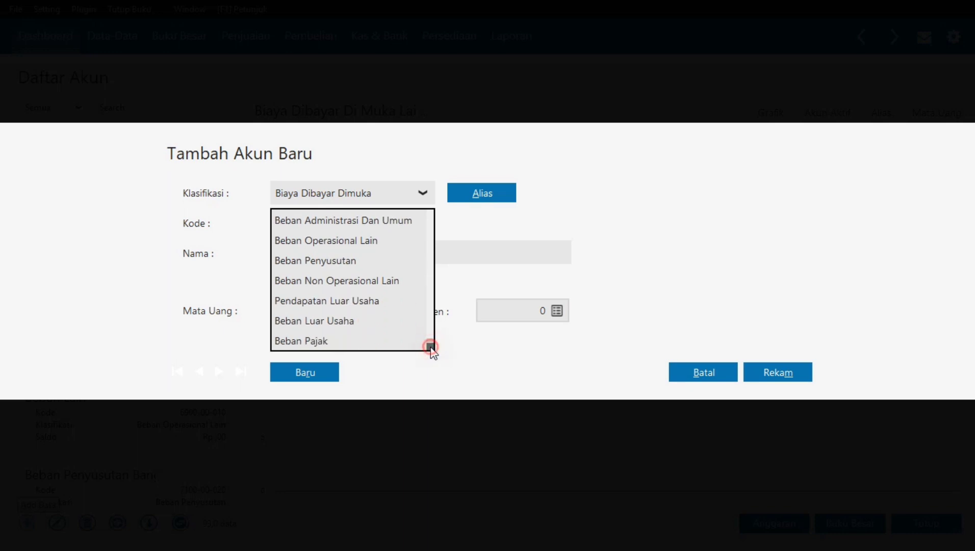
click(396, 241)
click(334, 258)
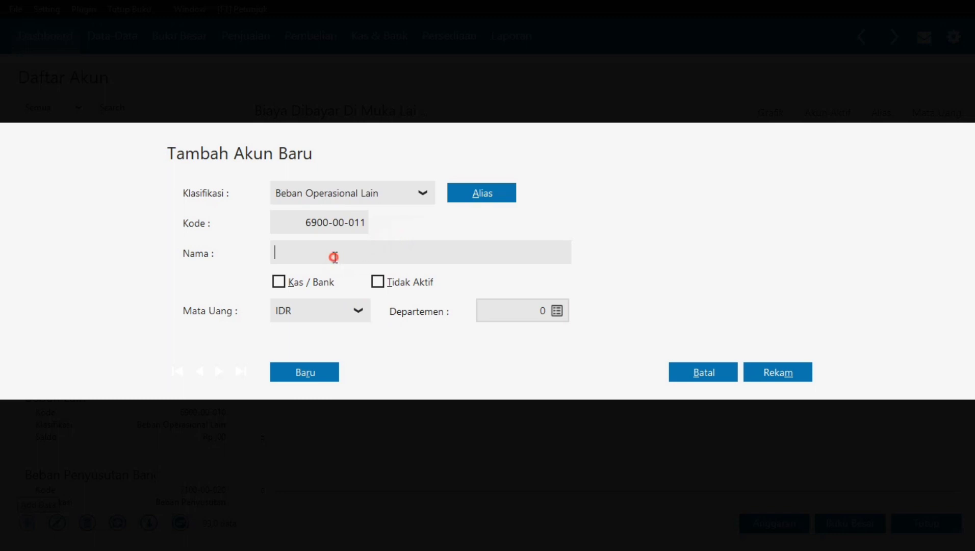
- Paste the name Biaya Kebersihan dan Keamanan, change the code to 6100-00-061, and save
key(ctrl+v)
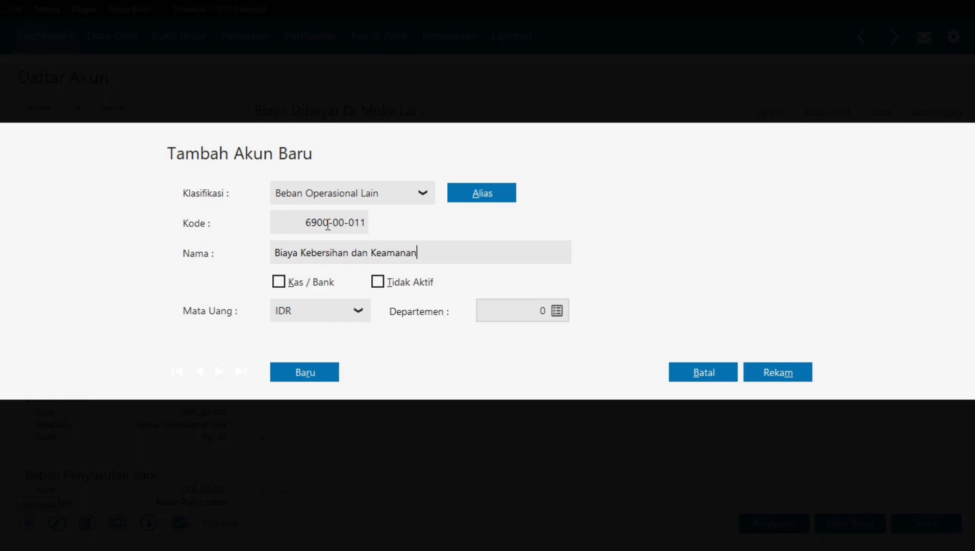
click(357, 224)
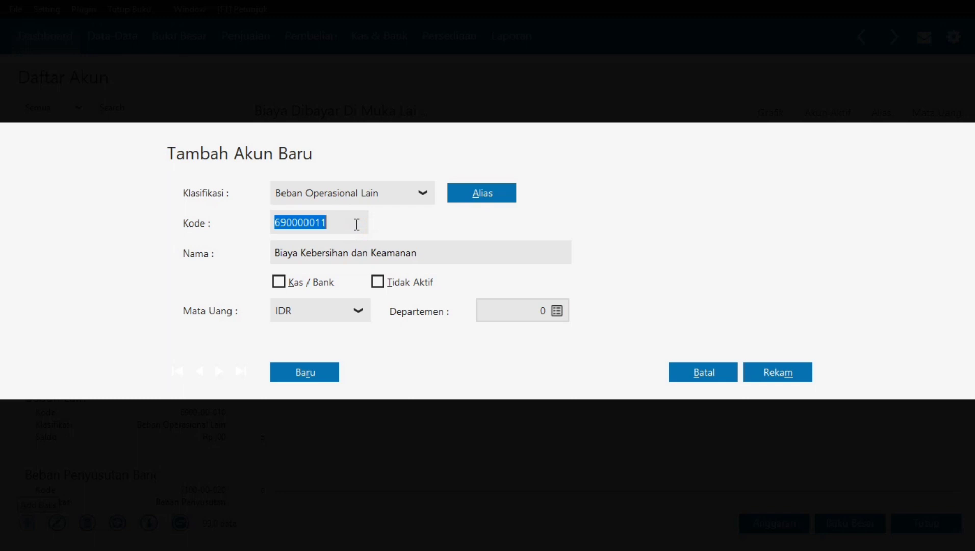
text(6100)
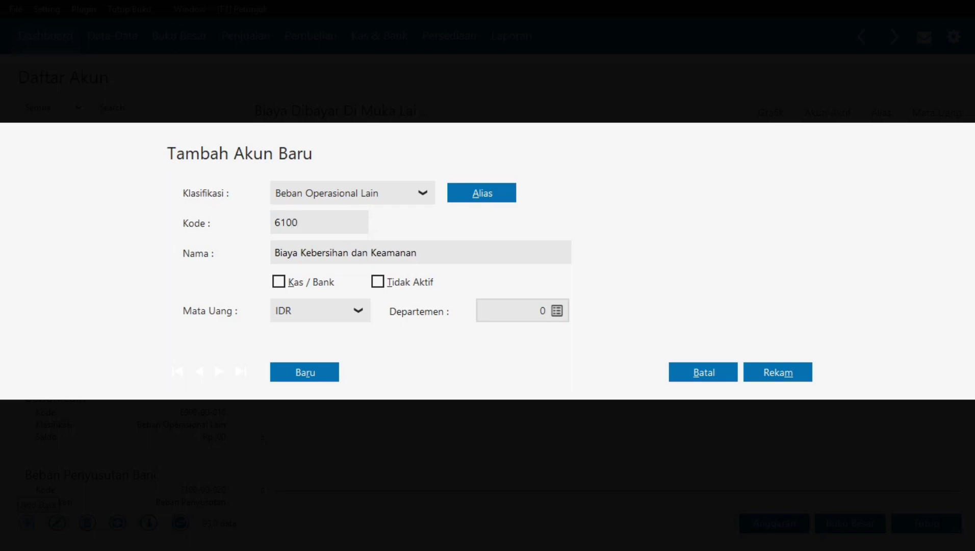
text(00061)
click(534, 250)
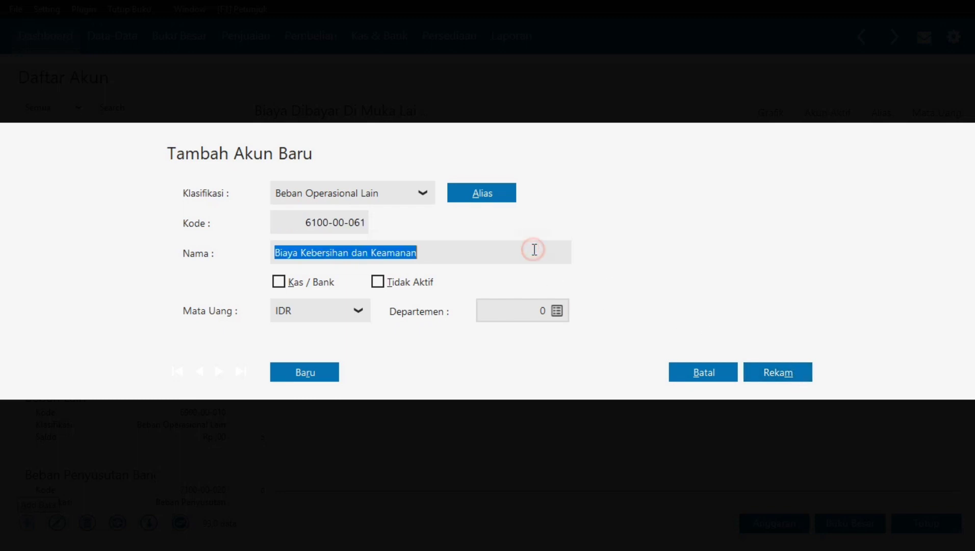
click(773, 369)
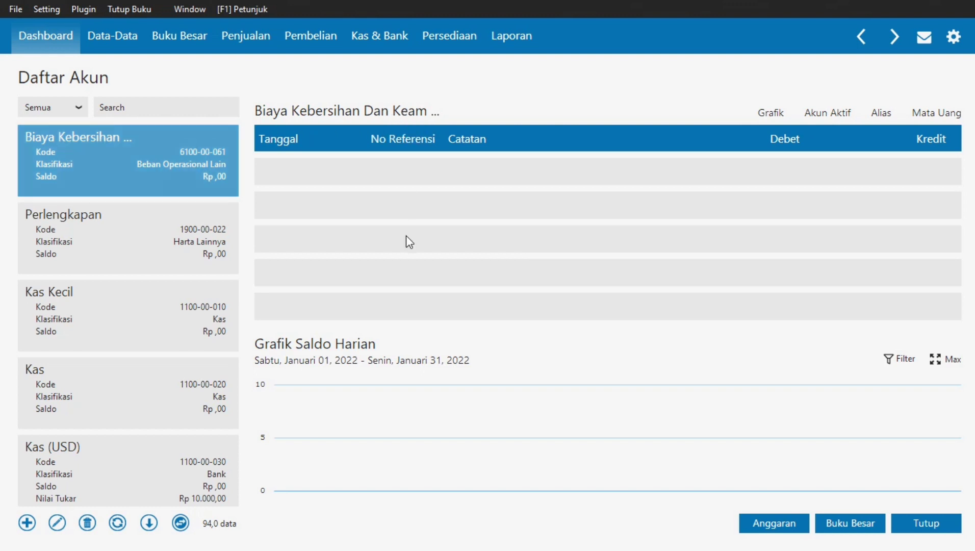
key(alt+Tab)
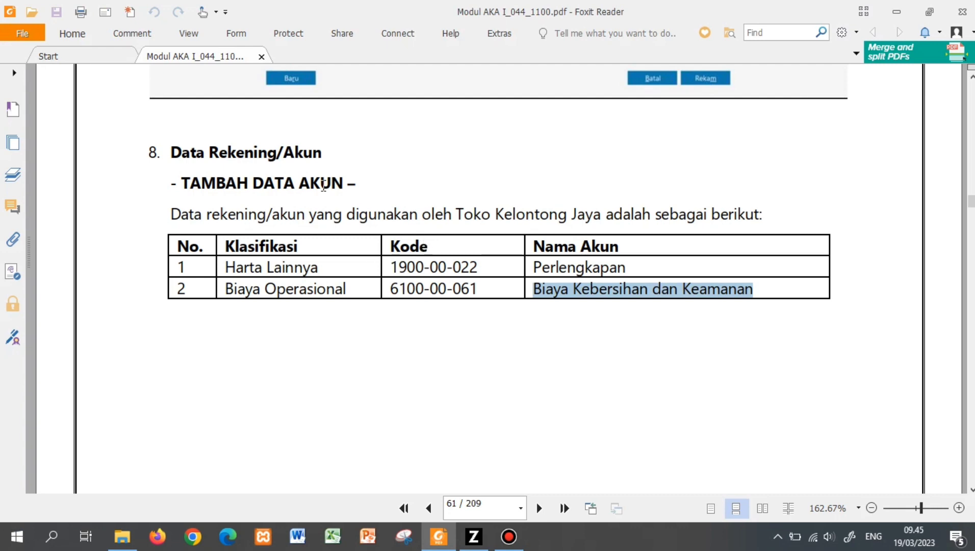
click(612, 373)
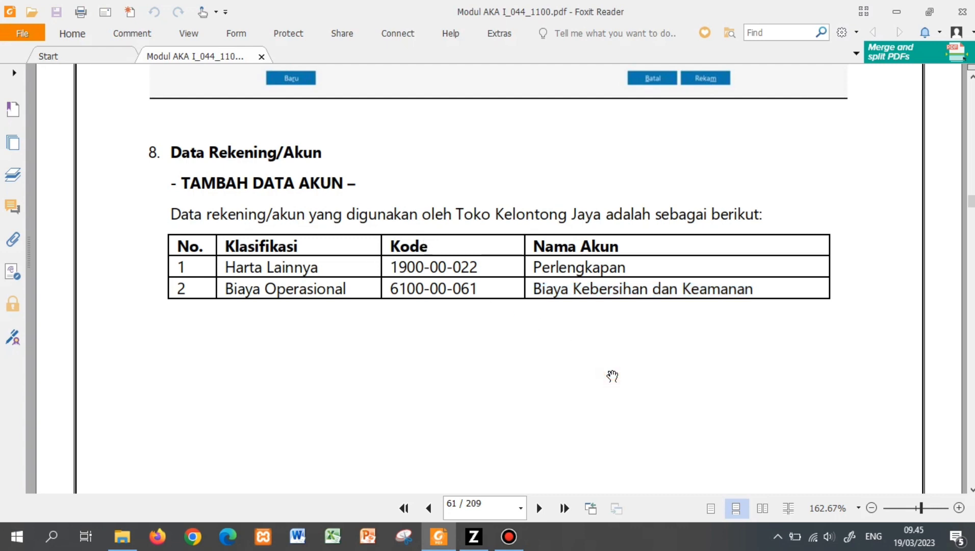
scroll(613, 376, down, 1)
scroll(612, 376, down, 15)
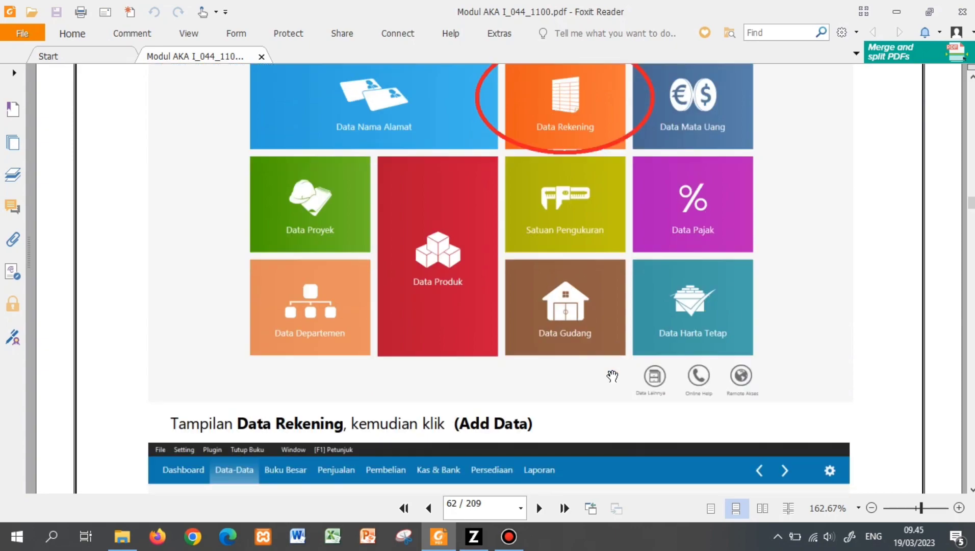
scroll(613, 375, down, 12)
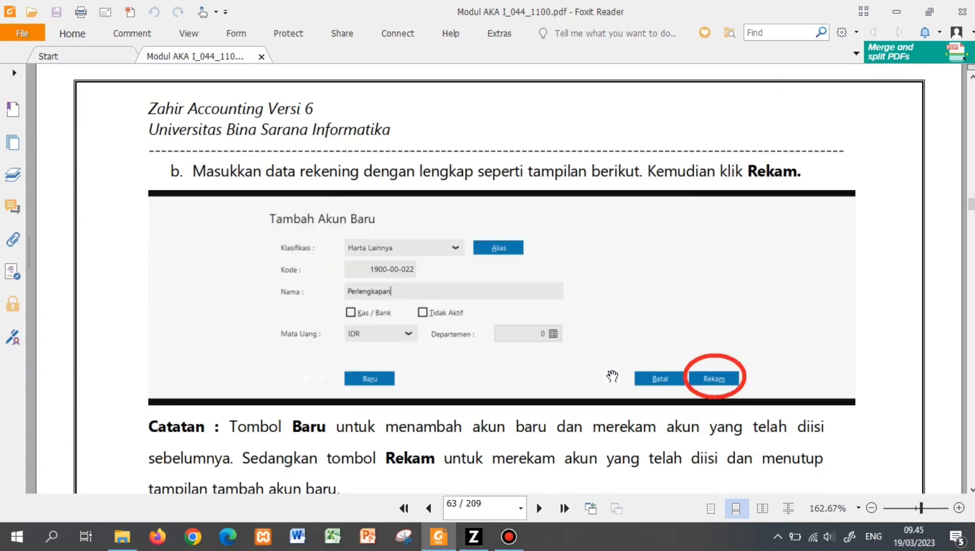
scroll(612, 376, down, 10)
scroll(612, 376, up, 3)
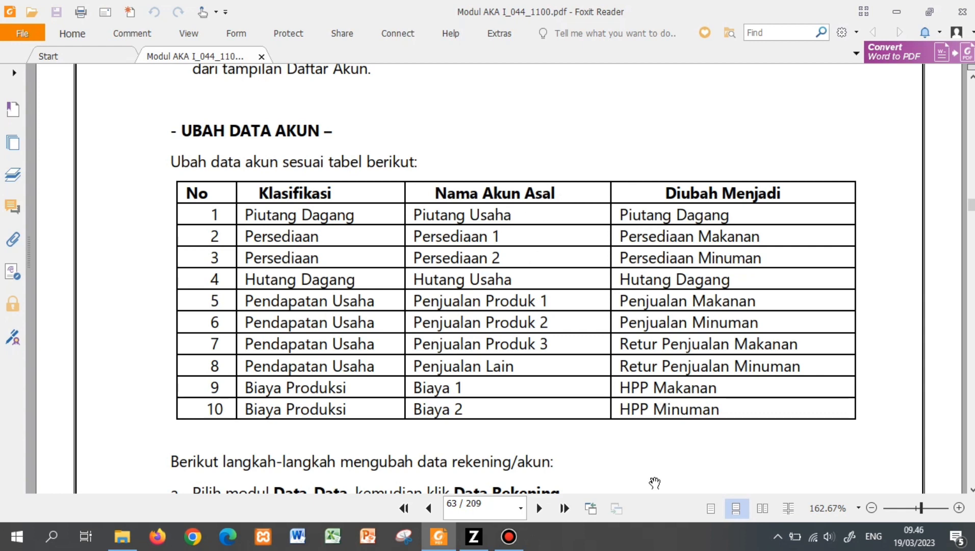
drag(691, 478, 698, 420)
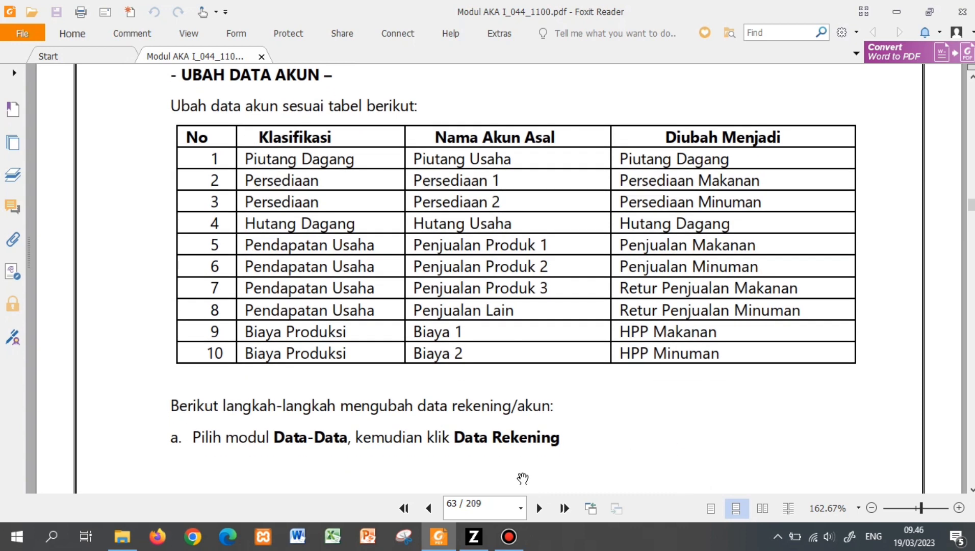
key(alt+Tab)
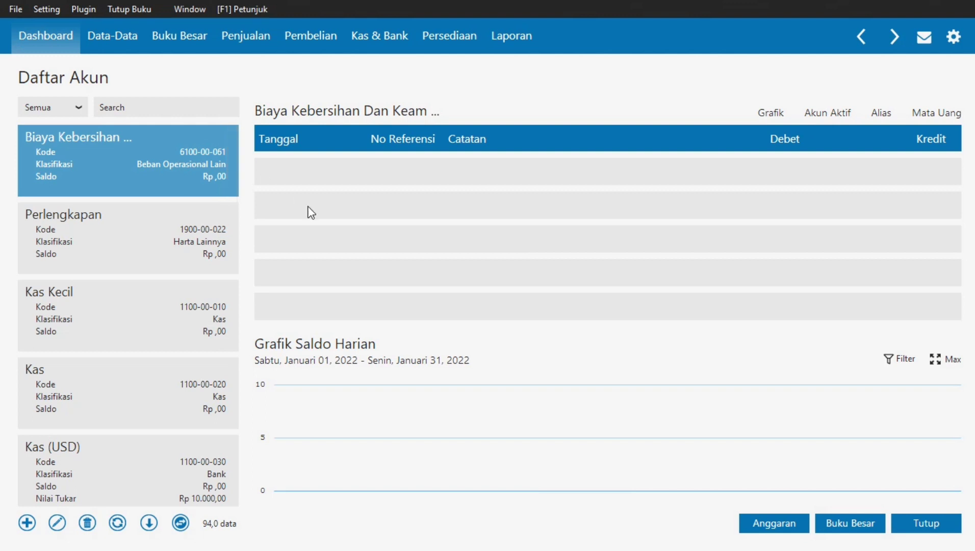
- Search 'piutang' and rename account 1300-00-010 from Piutang Usaha to Piutang Dagang
click(126, 108)
text(piutang)
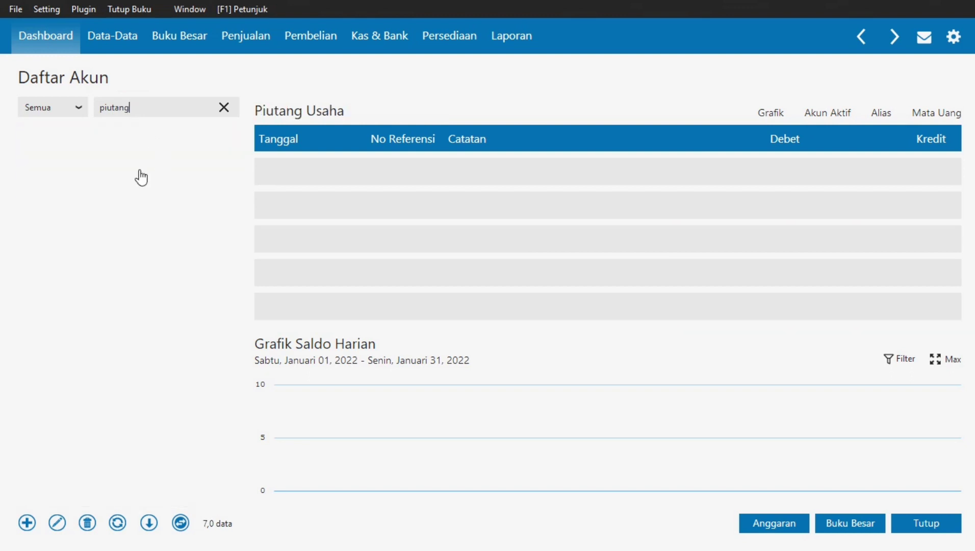
click(100, 158)
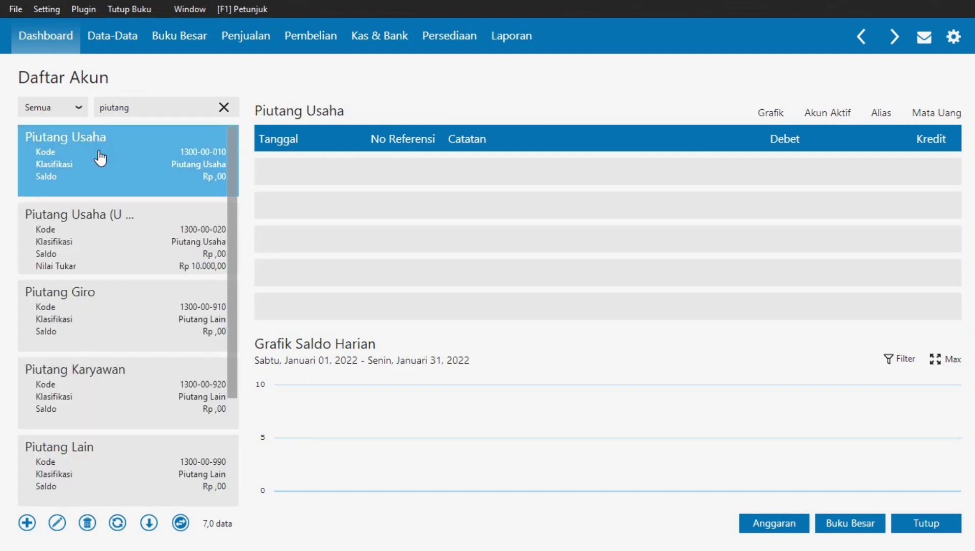
click(57, 523)
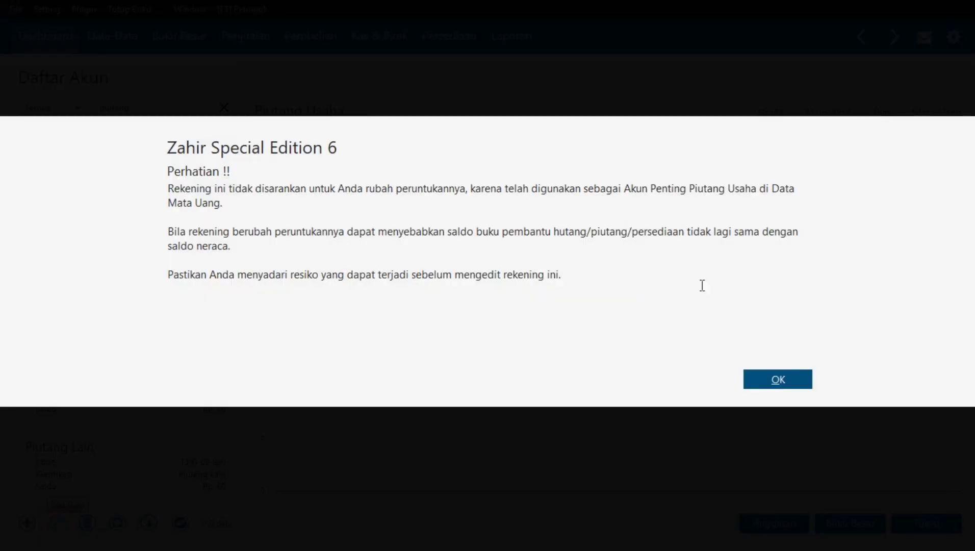
click(796, 373)
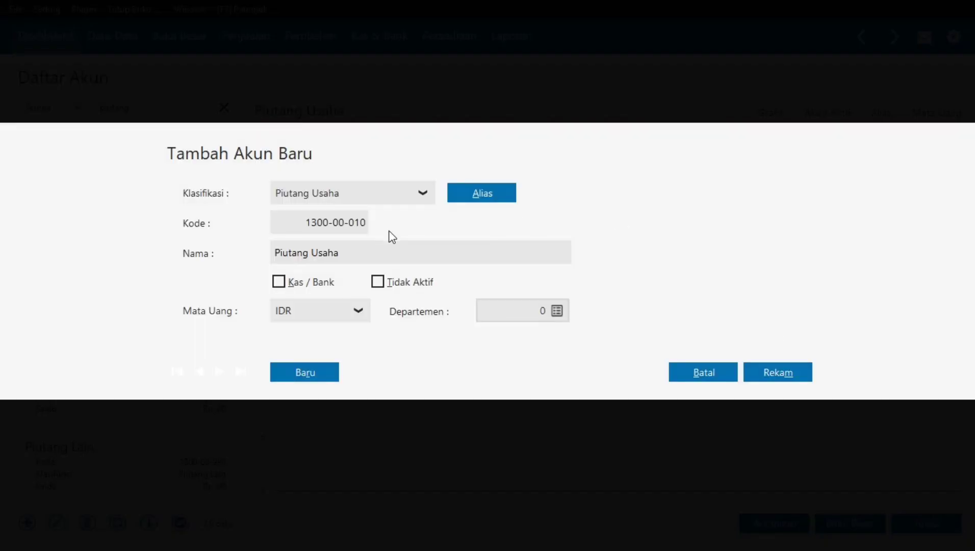
double_click(330, 252)
text(Dagang)
click(767, 372)
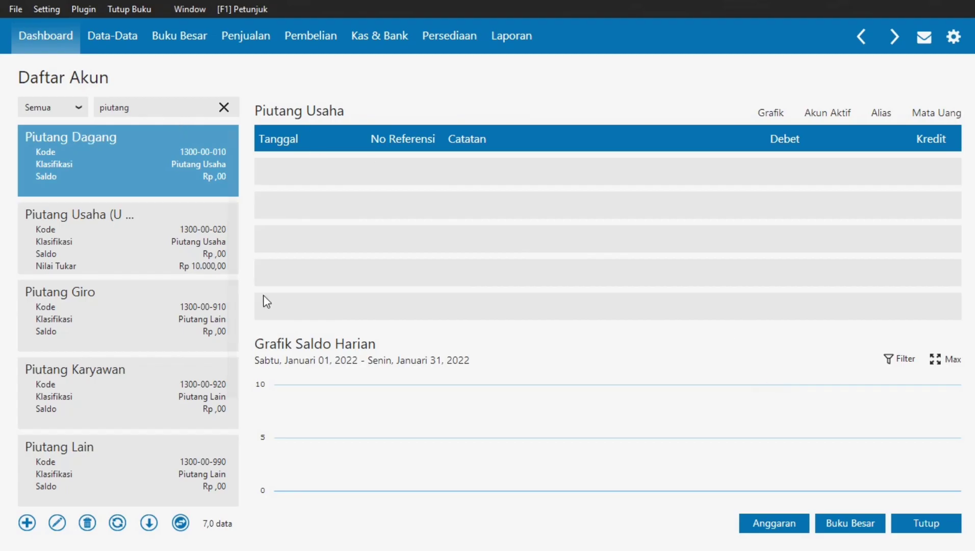
key(alt+Tab)
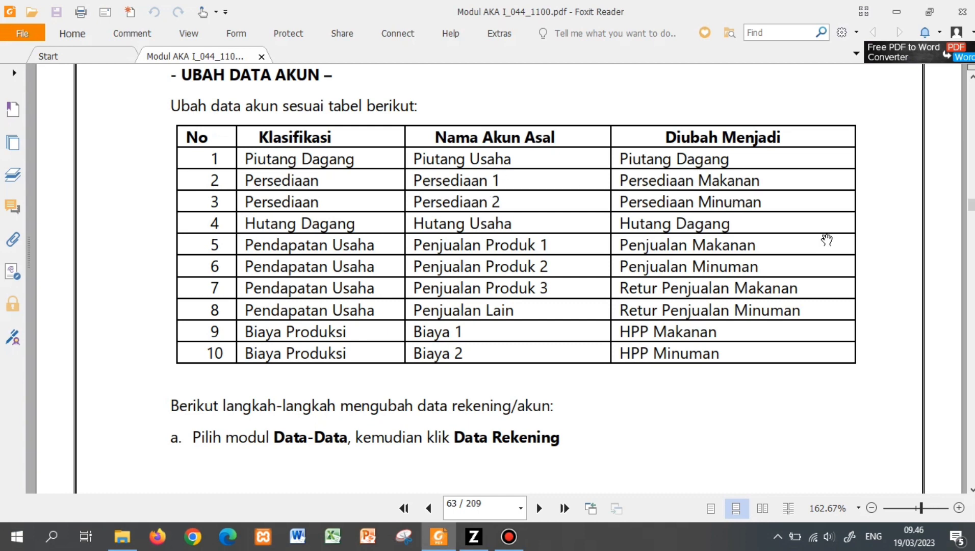
- Search 'Pe' and rename account 1400-00-010 from Persediaan # 1 to Persediaan Makanan
key(alt+Tab)
click(224, 108)
click(202, 107)
text(Persediaan)
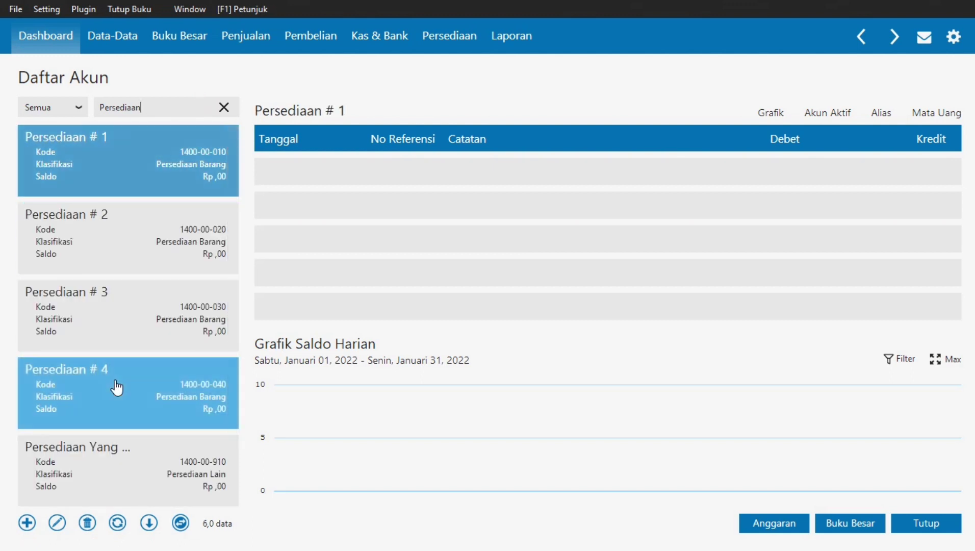
click(113, 460)
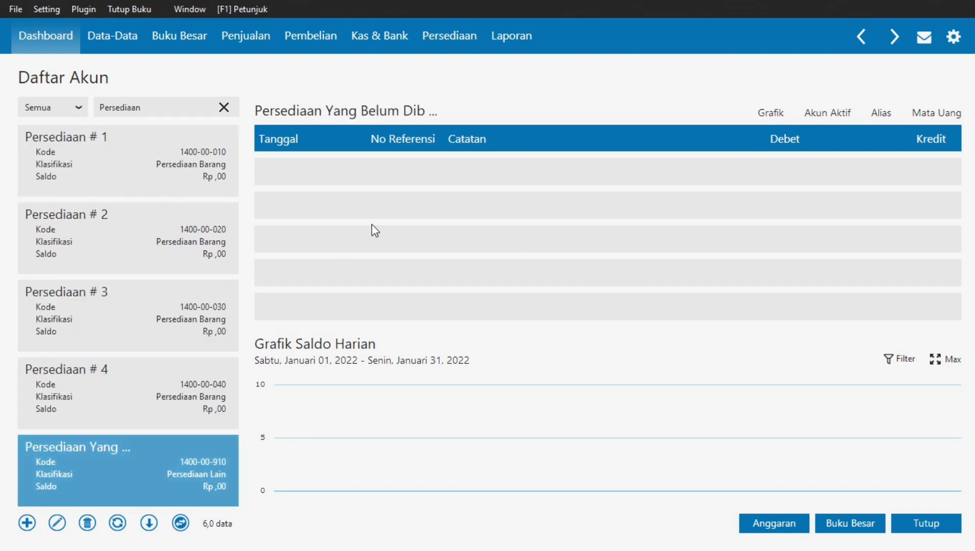
click(111, 163)
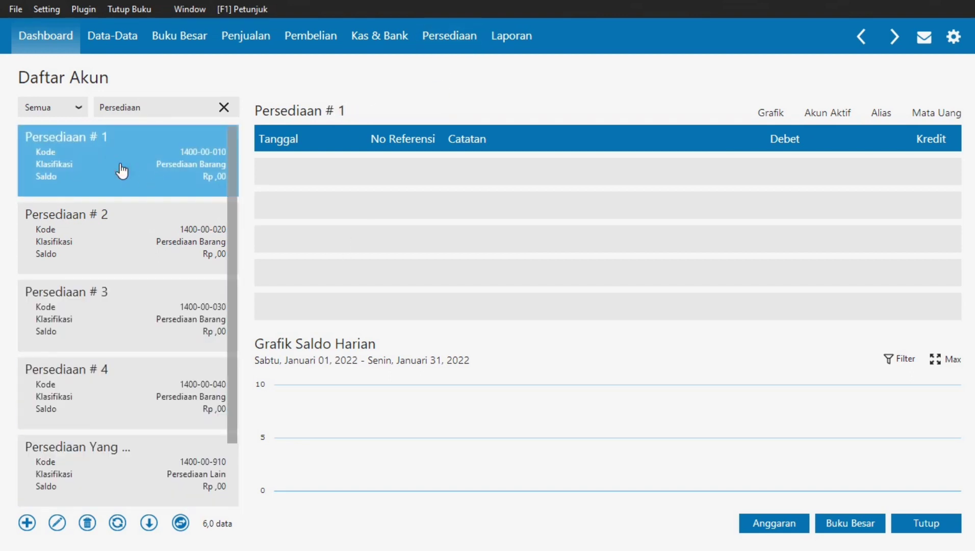
double_click(110, 163)
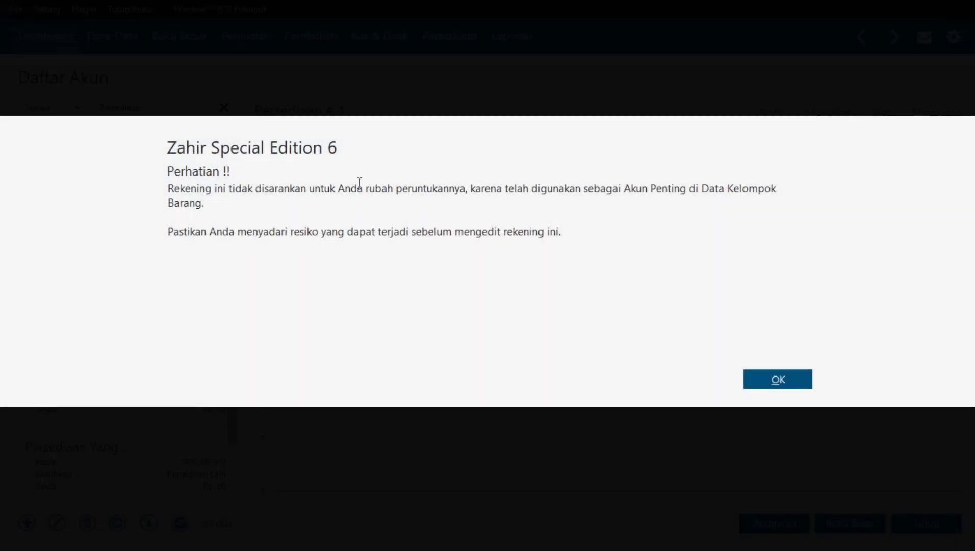
click(757, 378)
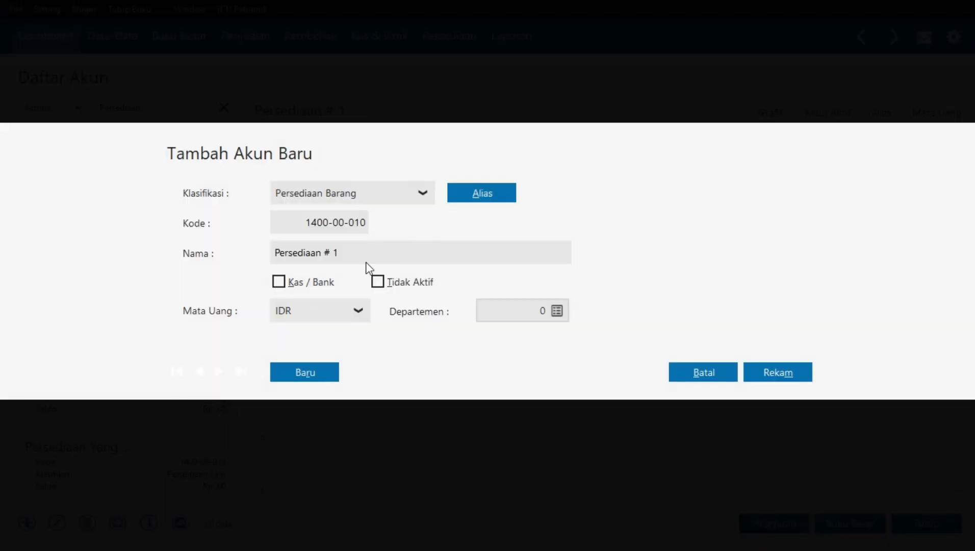
click(342, 254)
click(352, 254)
key(BackSpace)
text(Makanan)
click(801, 373)
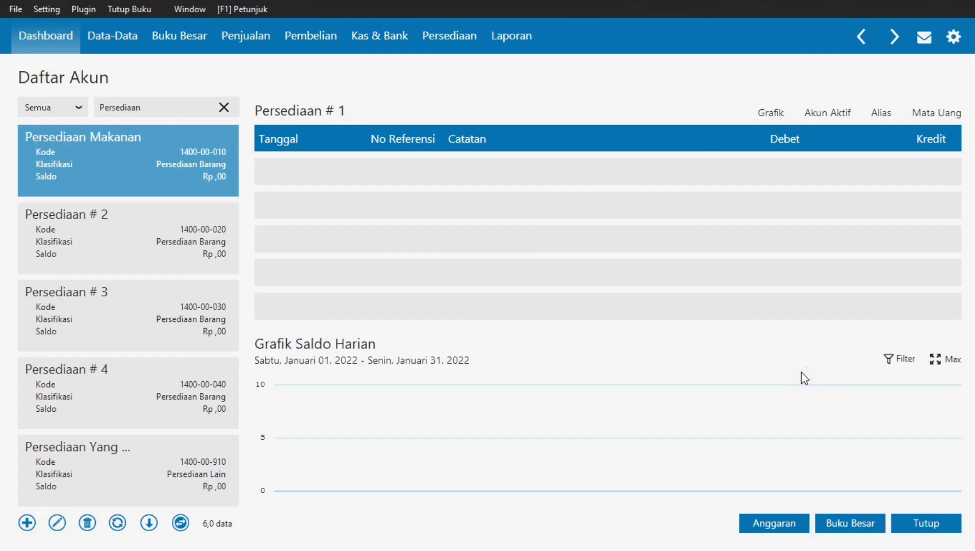
- Rename account 1400-00-020 from Persediaan # 2 to Persediaan Minuman
click(115, 241)
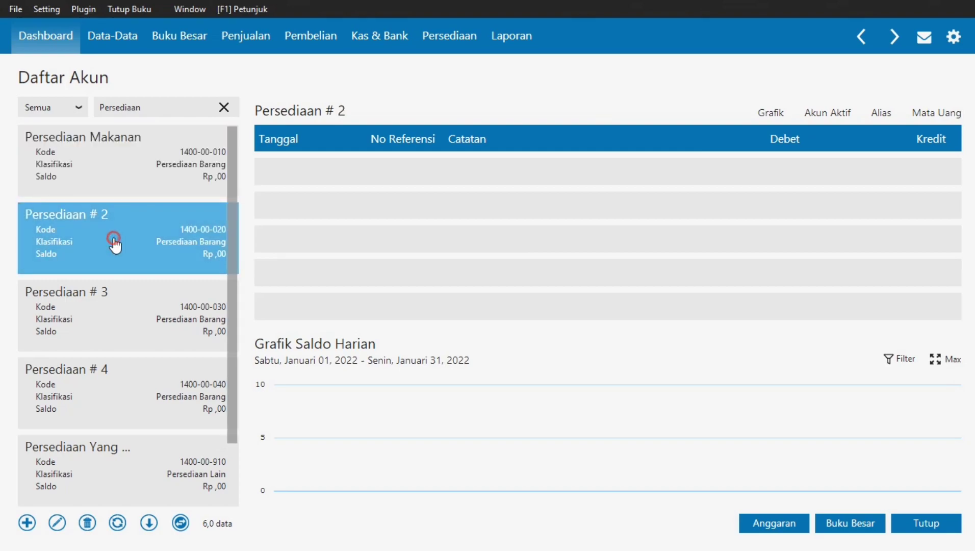
double_click(115, 244)
click(774, 379)
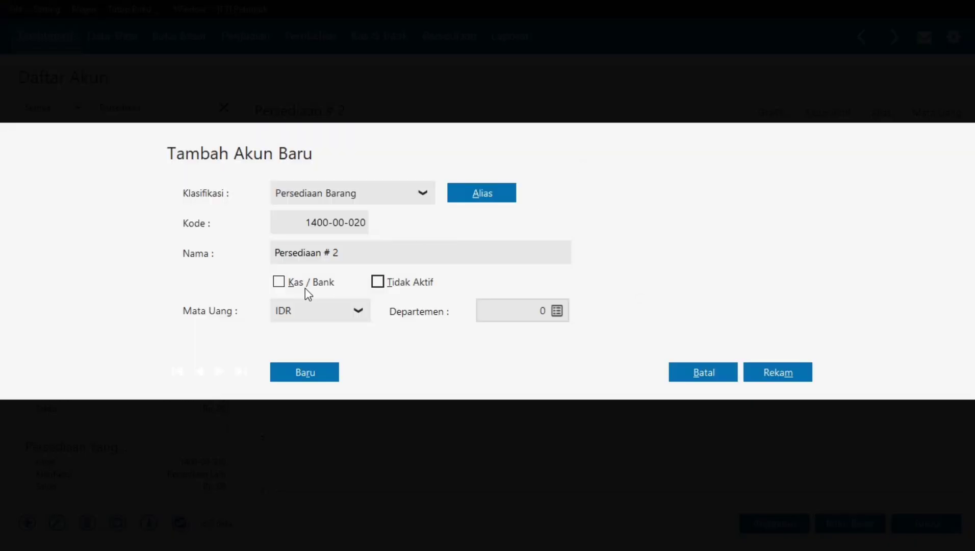
drag(348, 252, 327, 251)
text(Minuman)
click(787, 372)
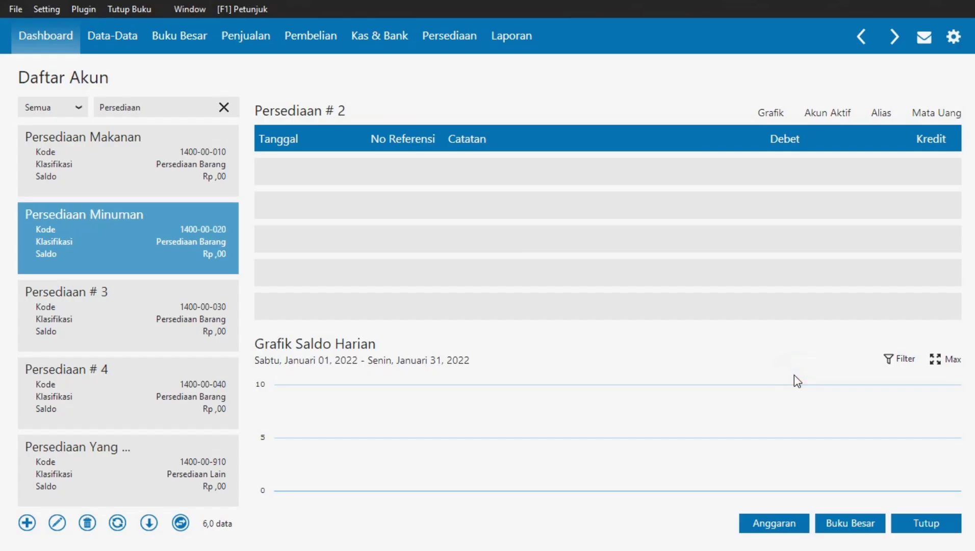
key(alt+Tab)
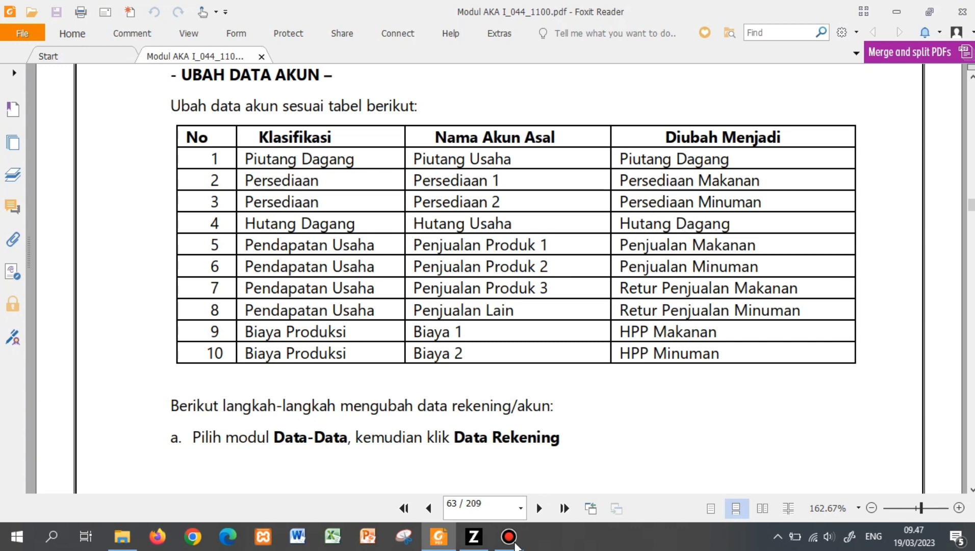
- Search 'Ut' and rename account 2100-00-010 from Utang Usaha to Utang Dagang
click(473, 537)
click(224, 107)
click(190, 107)
text(Utang)
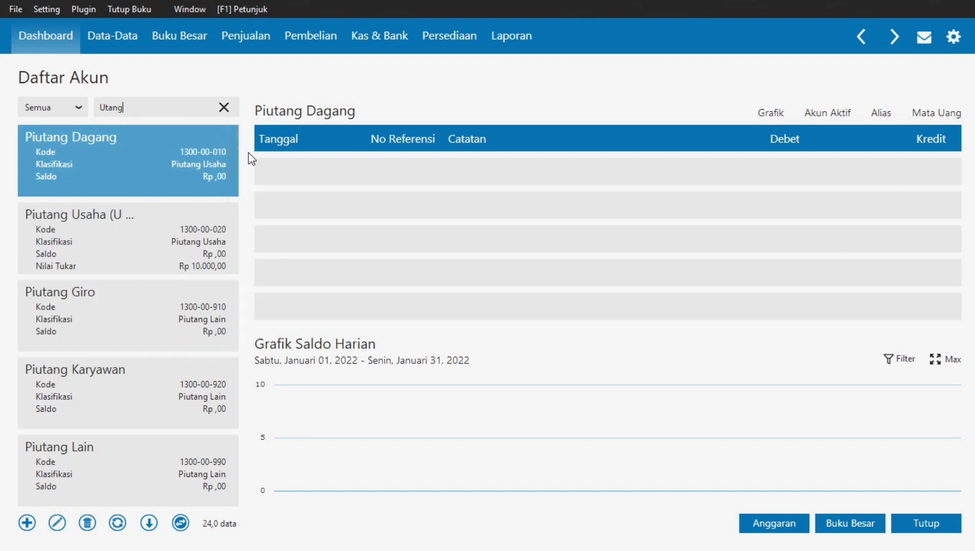
drag(236, 162, 235, 232)
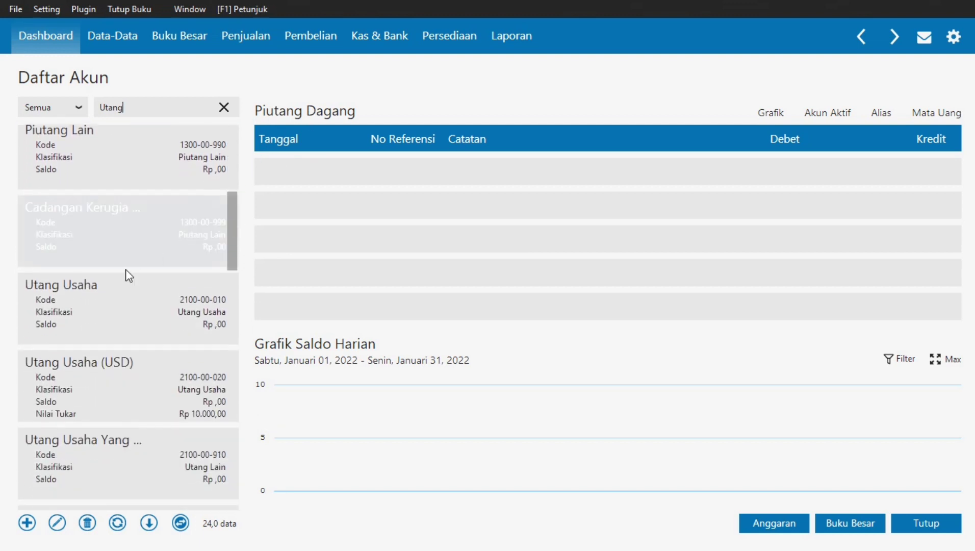
click(114, 288)
double_click(113, 289)
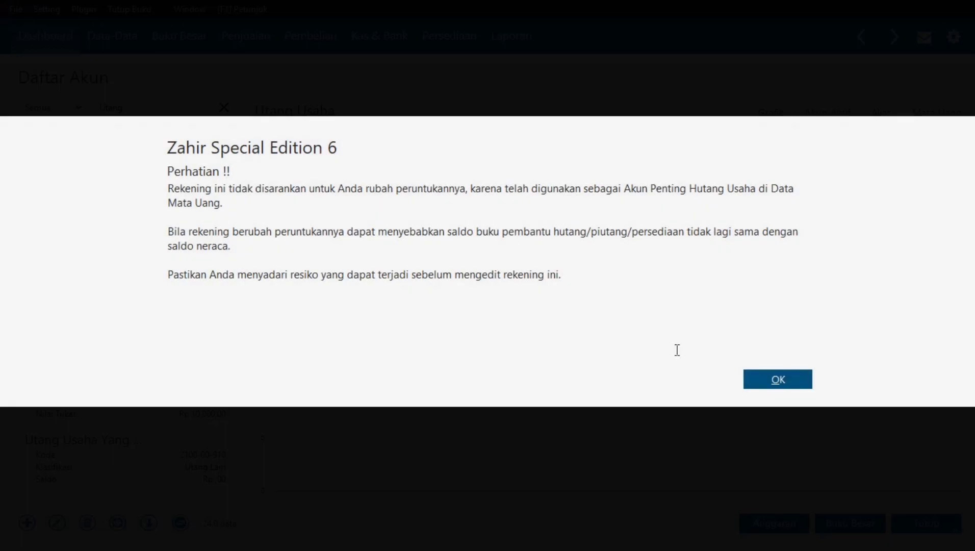
click(805, 386)
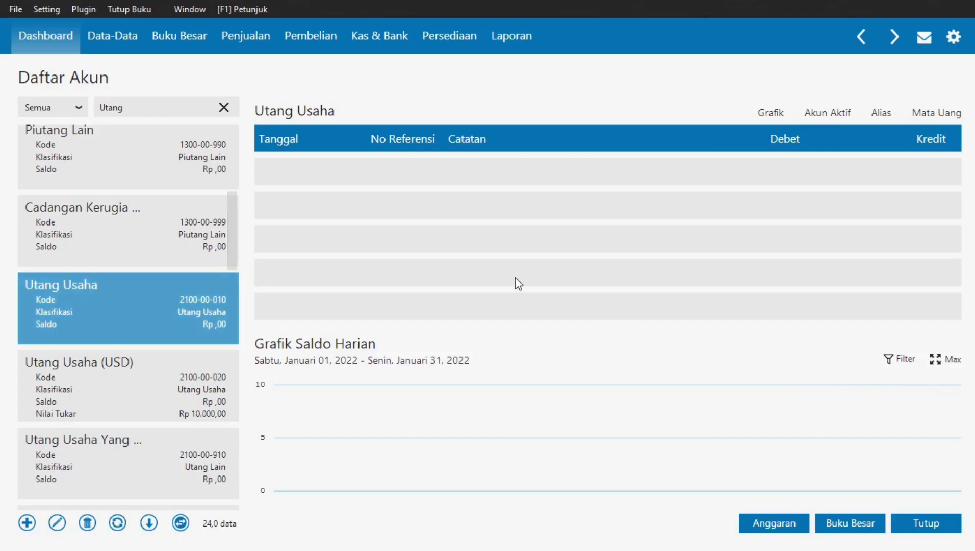
double_click(318, 253)
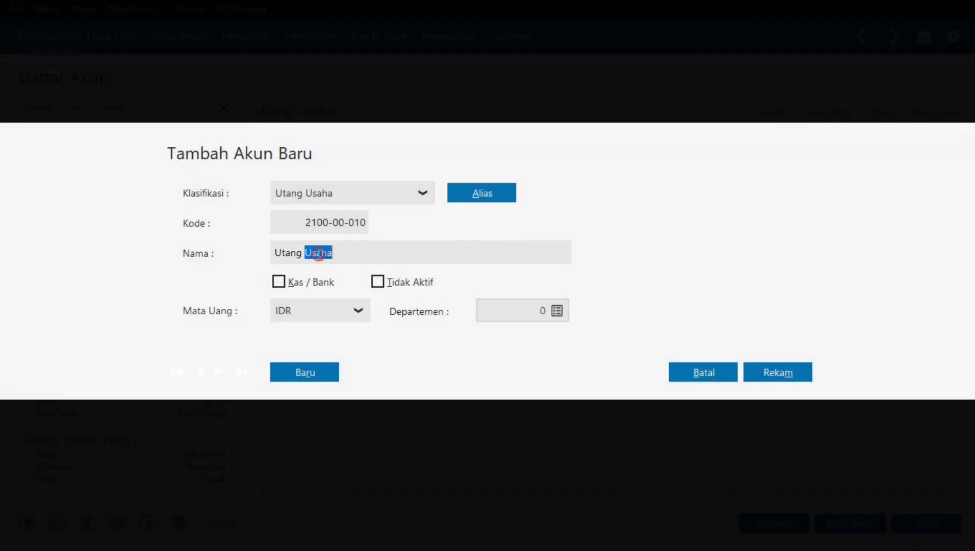
text(Dagang)
click(779, 371)
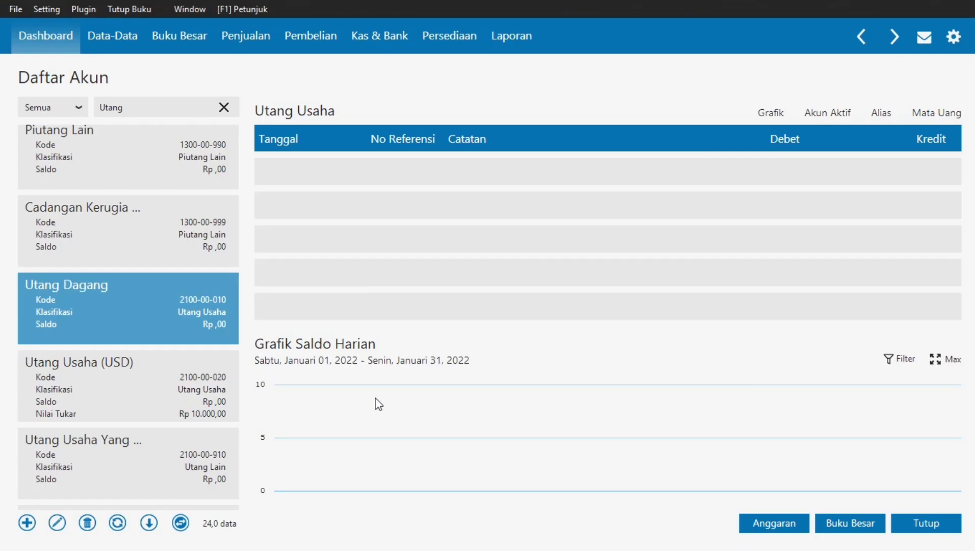
key(alt+Tab)
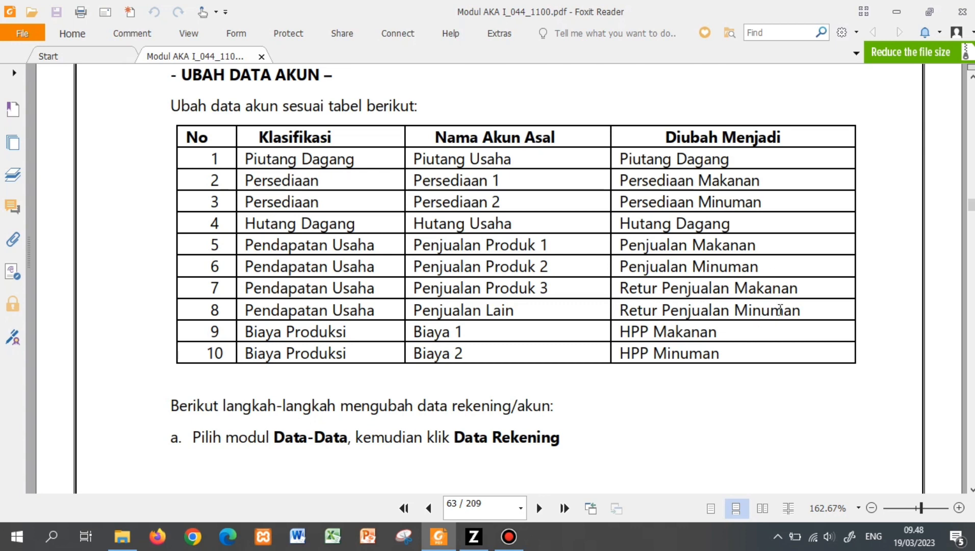
- Filter the account list by 'P' and browse down to the Penjualan accounts
key(alt+Tab)
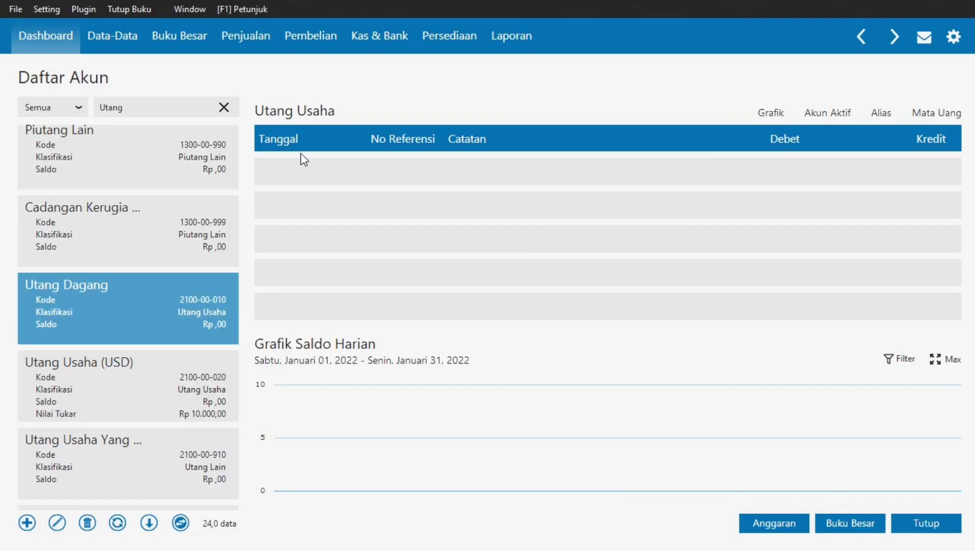
click(224, 107)
click(185, 109)
text(Penjualan)
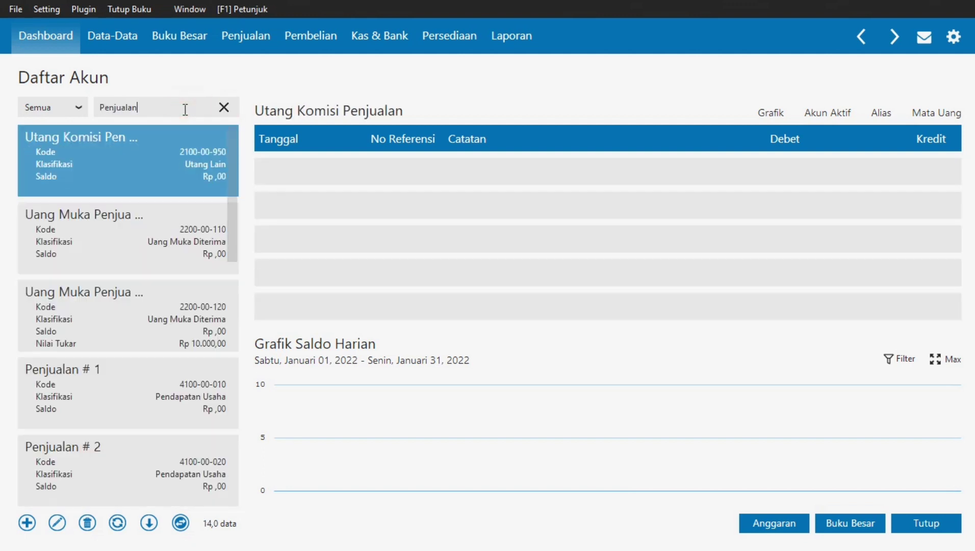
drag(230, 145, 239, 233)
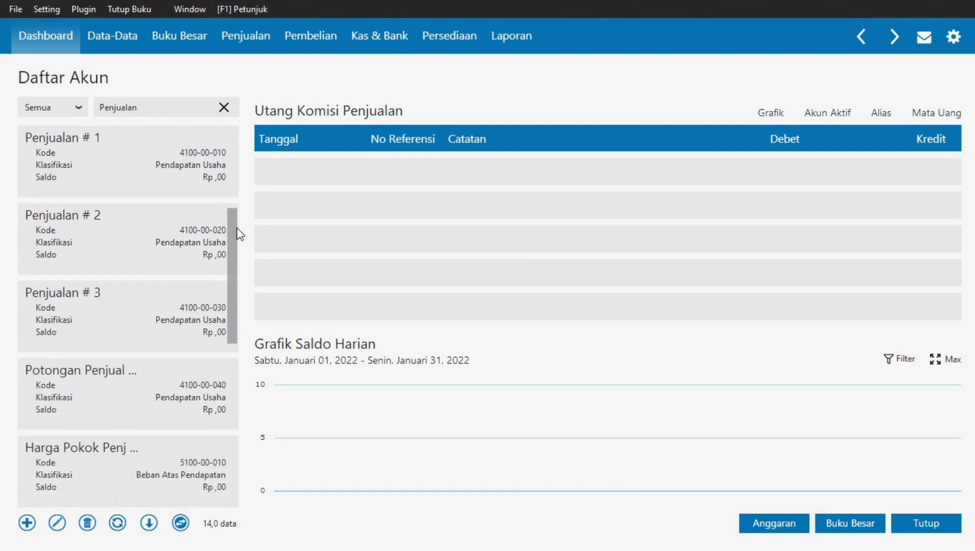
click(48, 137)
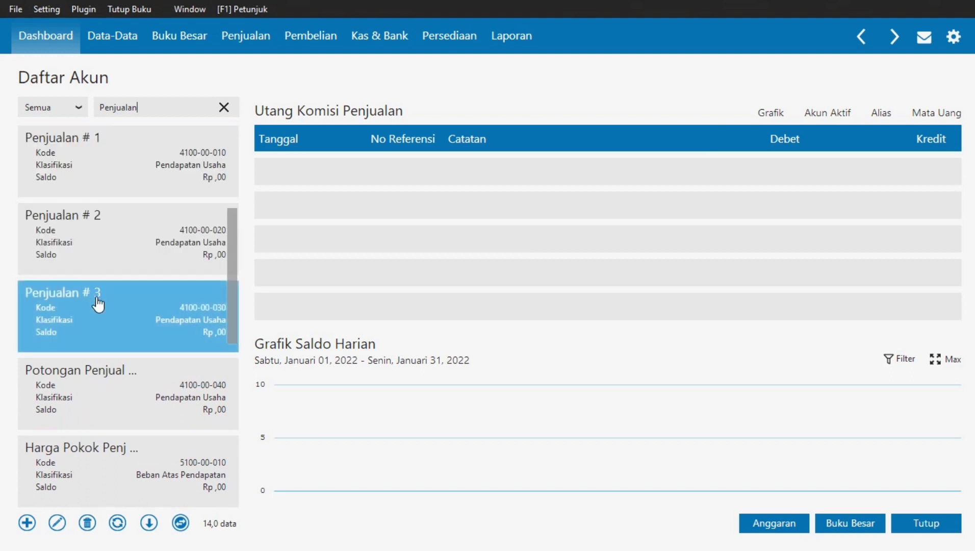
click(127, 377)
mouse_move(233, 257)
mouse_down()
mouse_move(233, 432)
mouse_move(229, 166)
mouse_move(237, 298)
mouse_move(235, 246)
mouse_up()
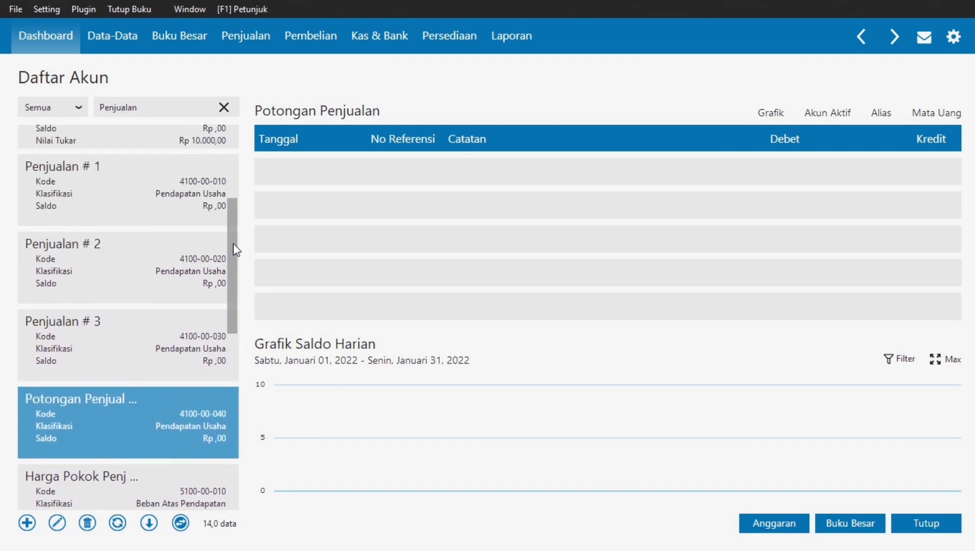
- Rename account 4100-00-010 from Penjualan # 1 to Penjualan Makanan
click(70, 209)
double_click(170, 200)
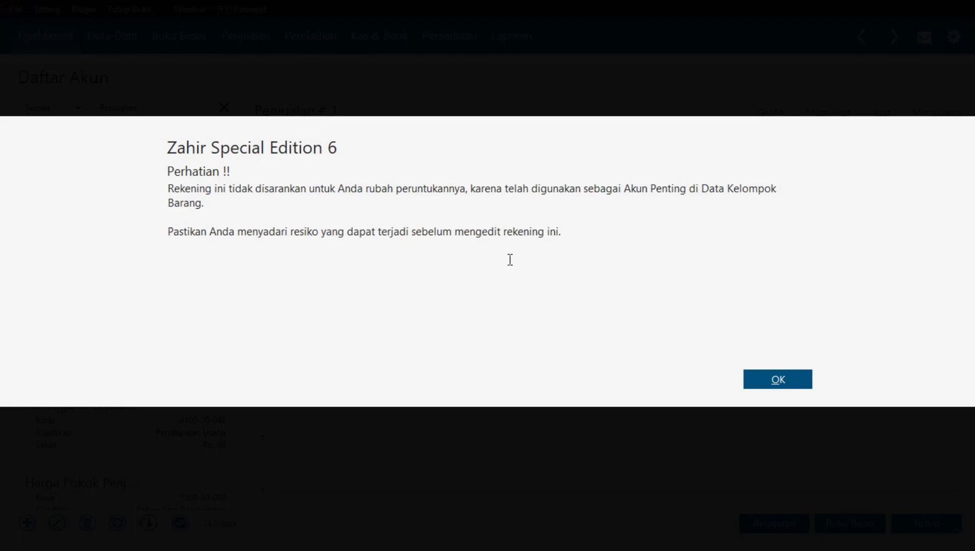
click(778, 379)
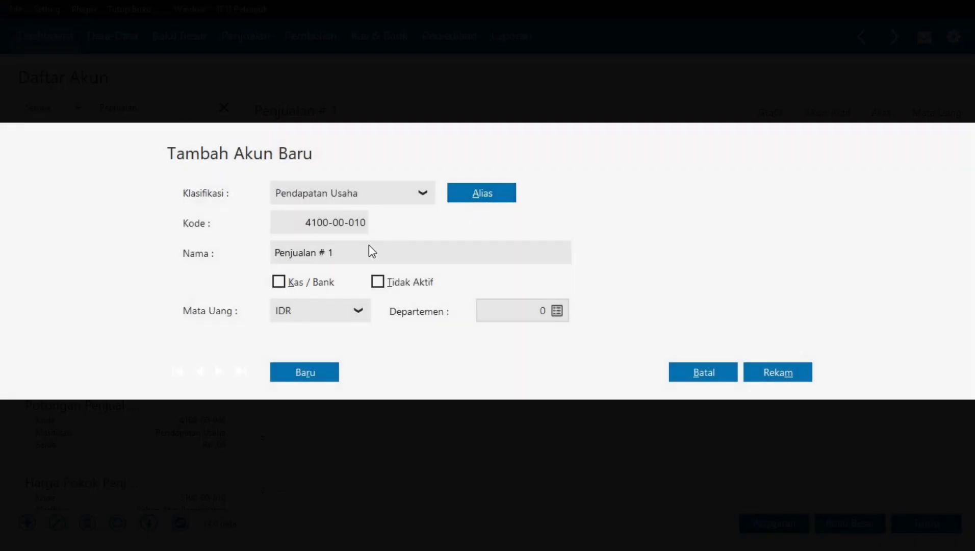
click(352, 249)
click(353, 250)
key(BackSpace)
text(Makanan)
click(771, 372)
- Rename 4100-00-020 from Penjualan # 2 to Penjualan Minuman, then open Penjualan # 3 for editing
double_click(120, 274)
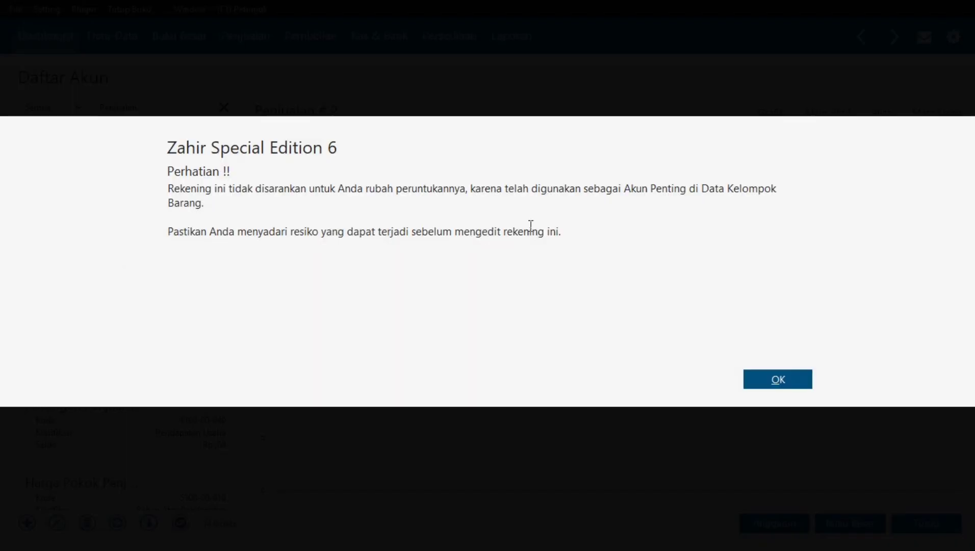
click(765, 385)
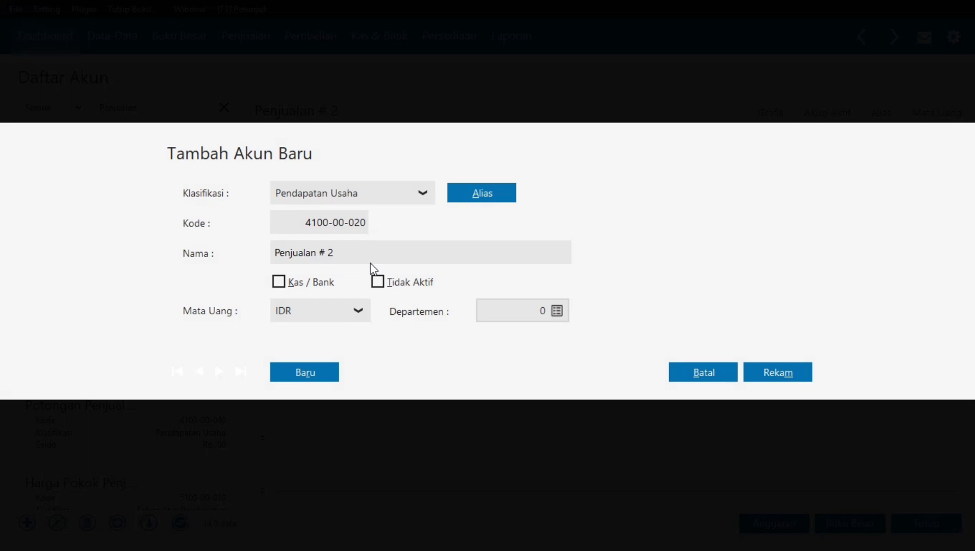
click(370, 264)
click(368, 255)
click(368, 256)
key(BackSpace)
text(Minuman)
click(760, 367)
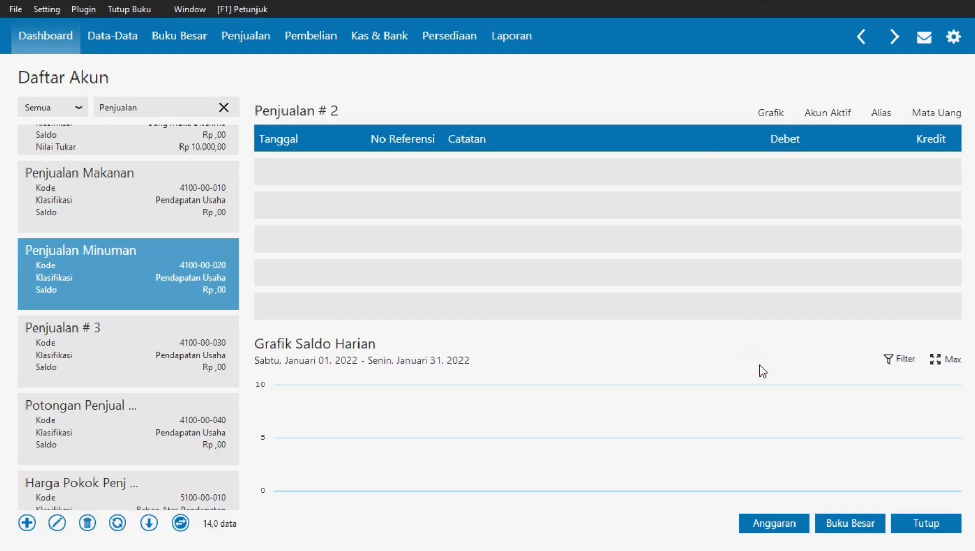
click(140, 341)
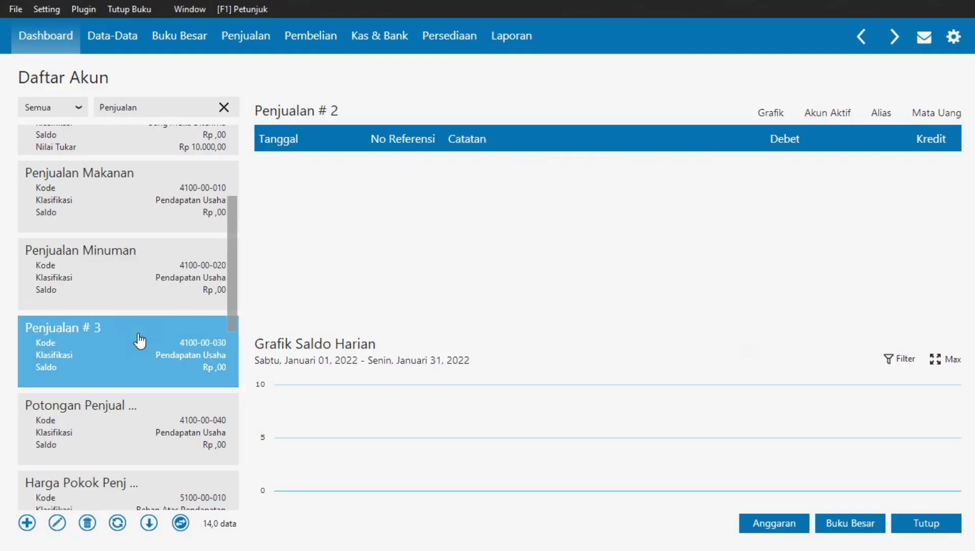
double_click(140, 341)
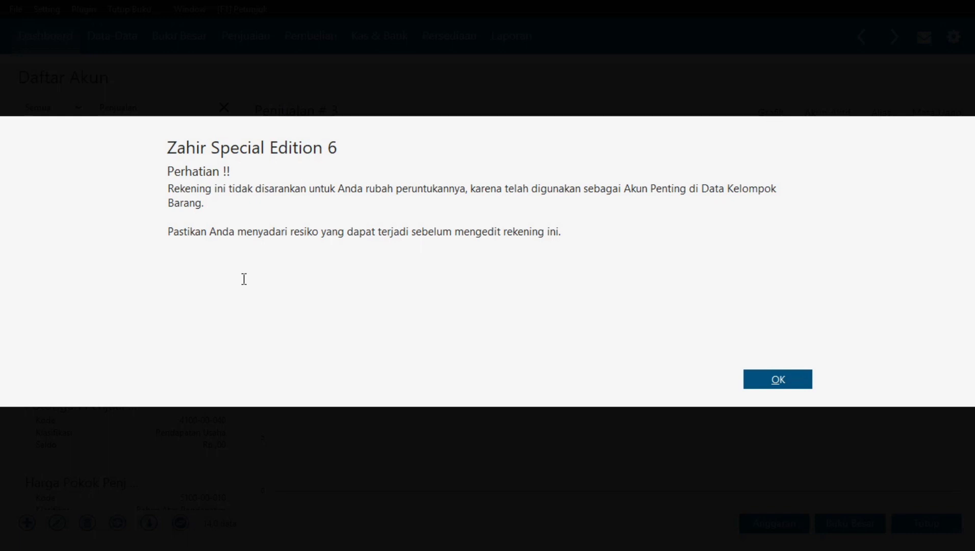
- Rename account 4100-00-030 from Penjualan # 3 to 'Retur Penjualan Makanan', save it, and switch to the PDF table
click(771, 375)
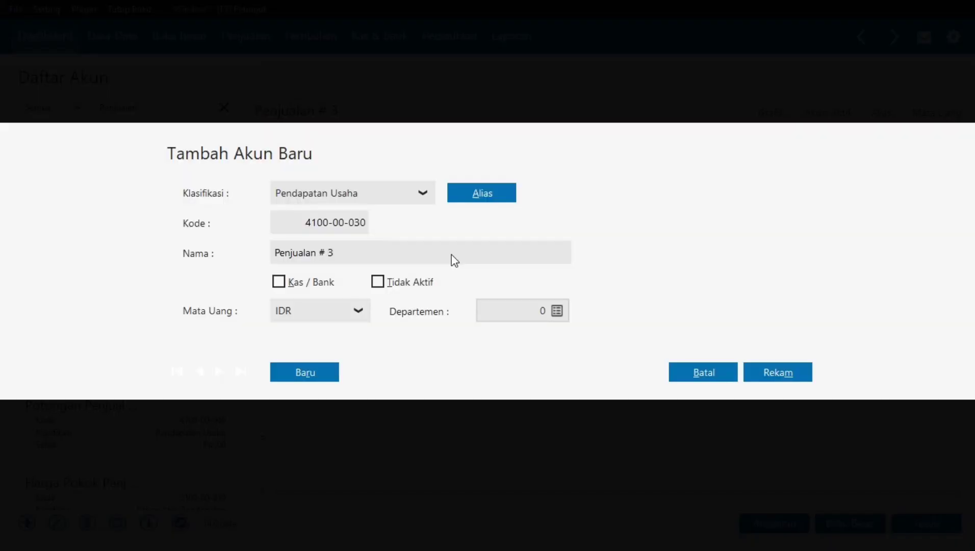
click(354, 260)
double_click(354, 261)
text(Retur Penjualan Makanan)
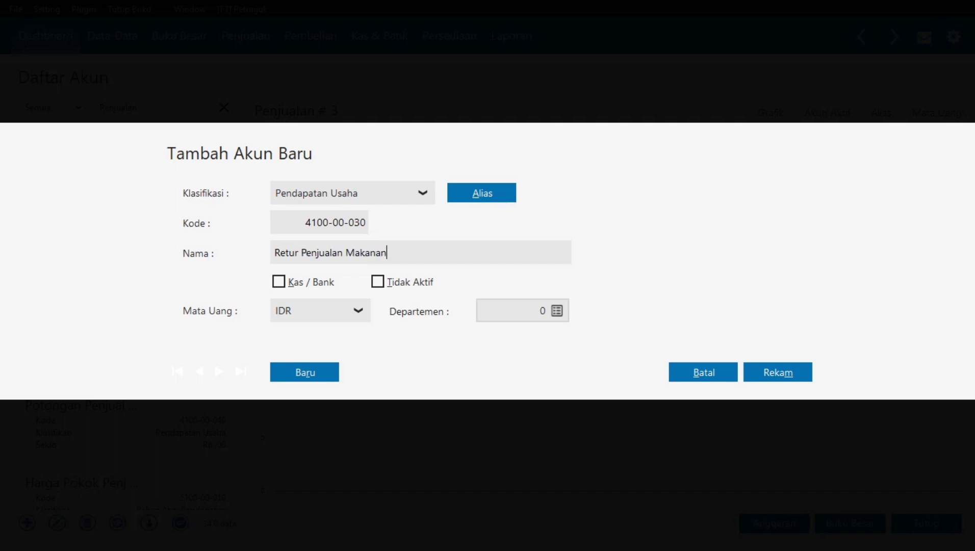
click(771, 373)
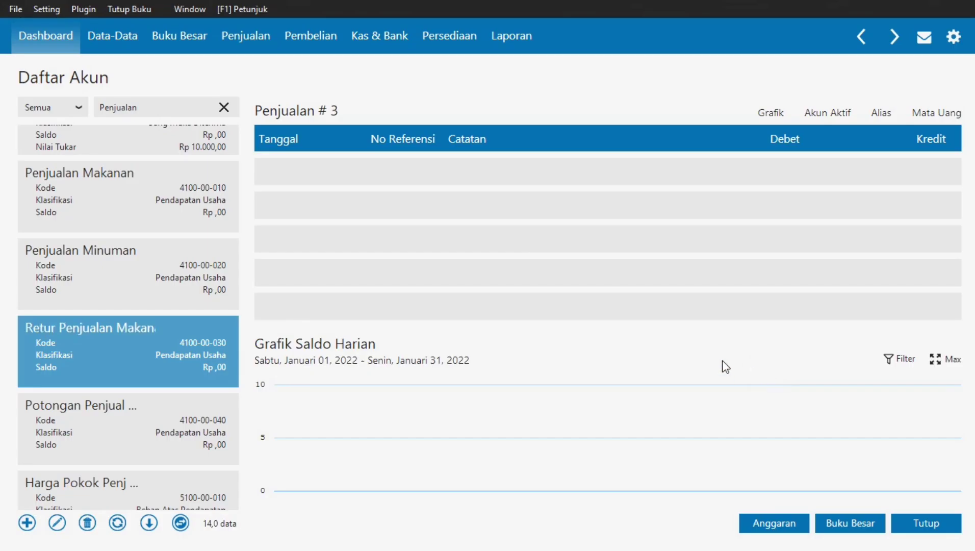
key(alt+Tab)
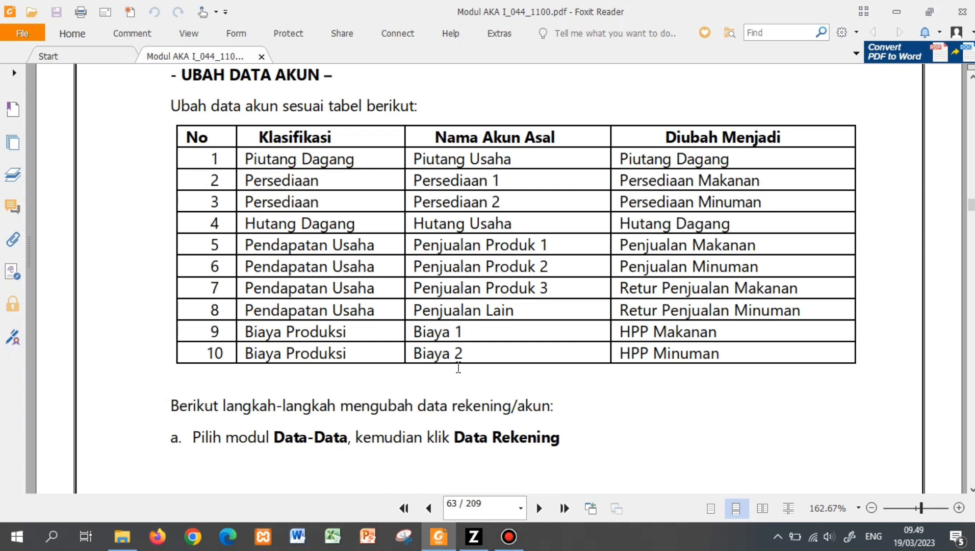
- Create Pendapatan Usaha account 4100-00-041 named 'Retur Penjualan Minuman' and save it
click(474, 537)
click(30, 524)
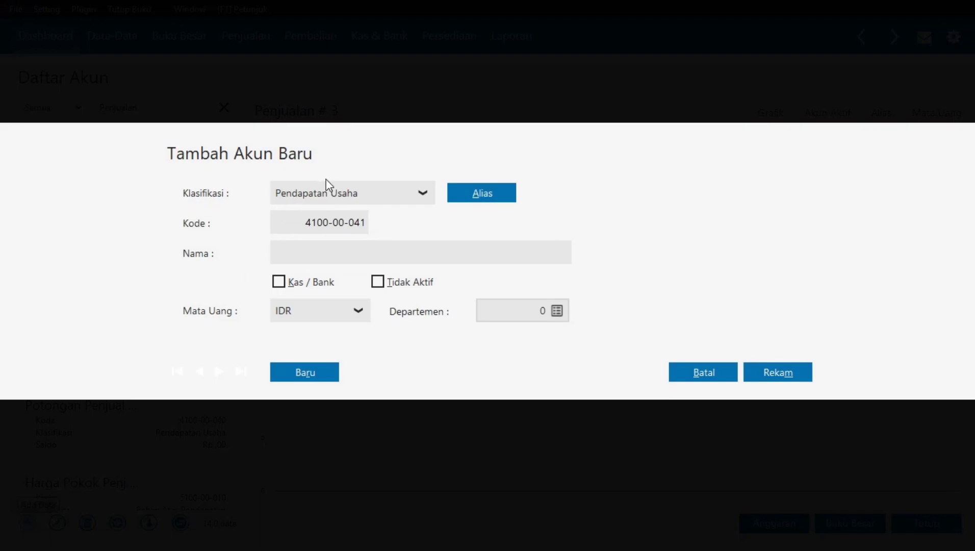
click(713, 377)
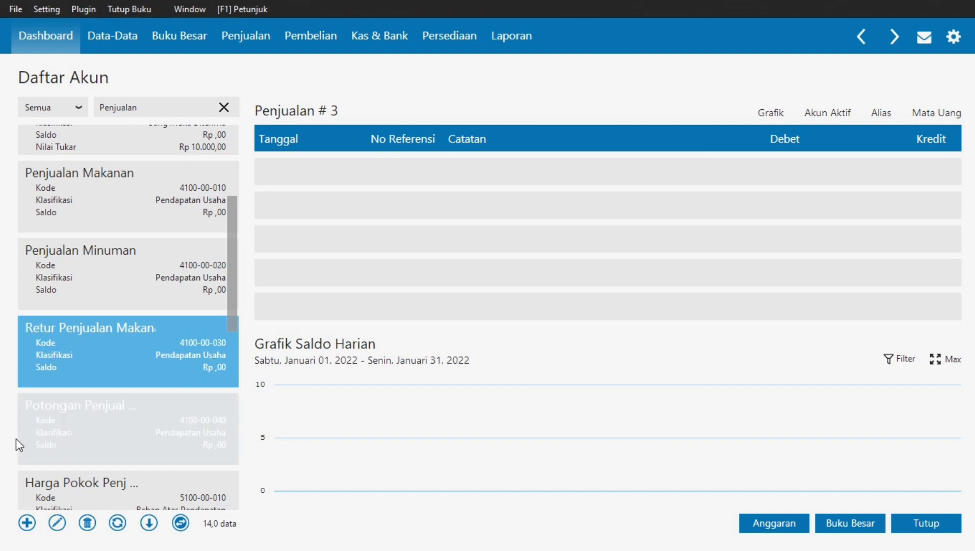
click(28, 522)
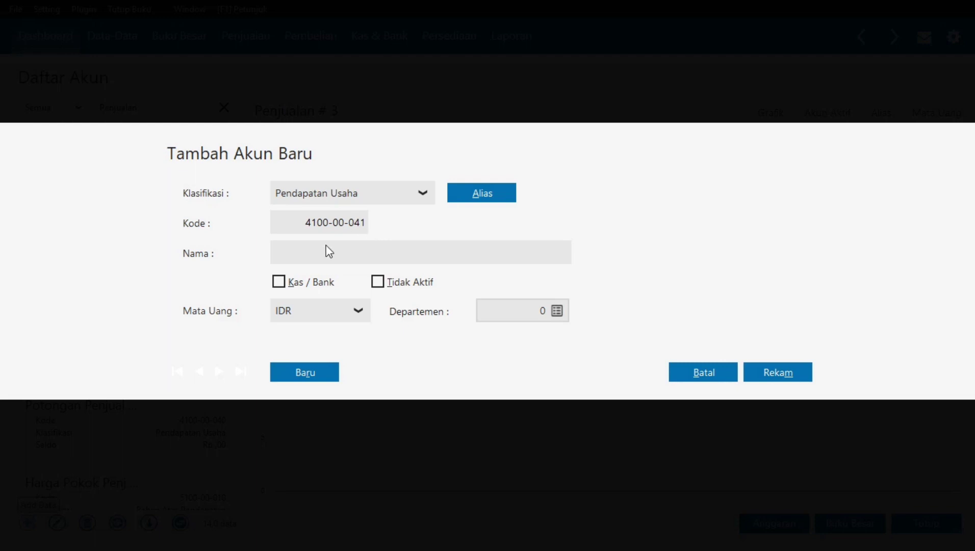
click(311, 253)
text(P)
key(alt+Tab)
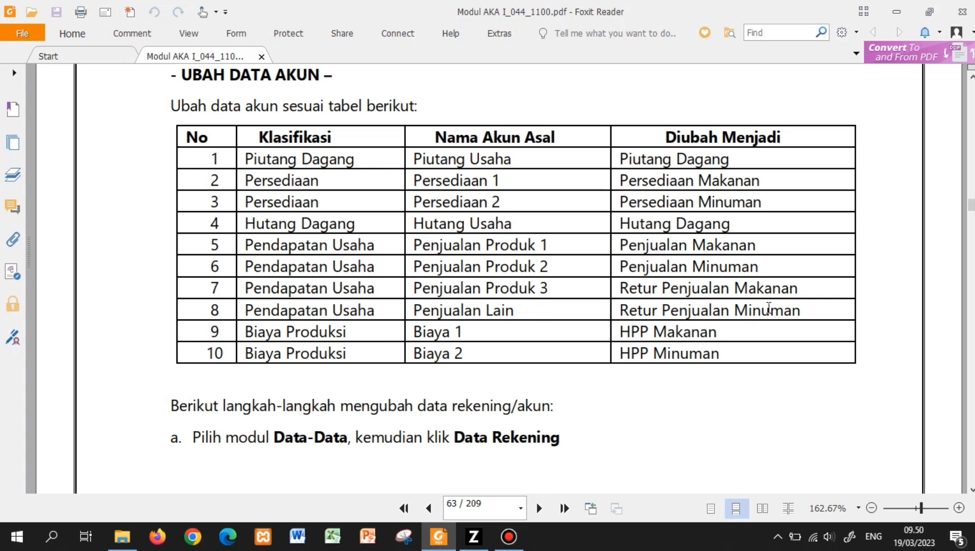
key(alt+Tab)
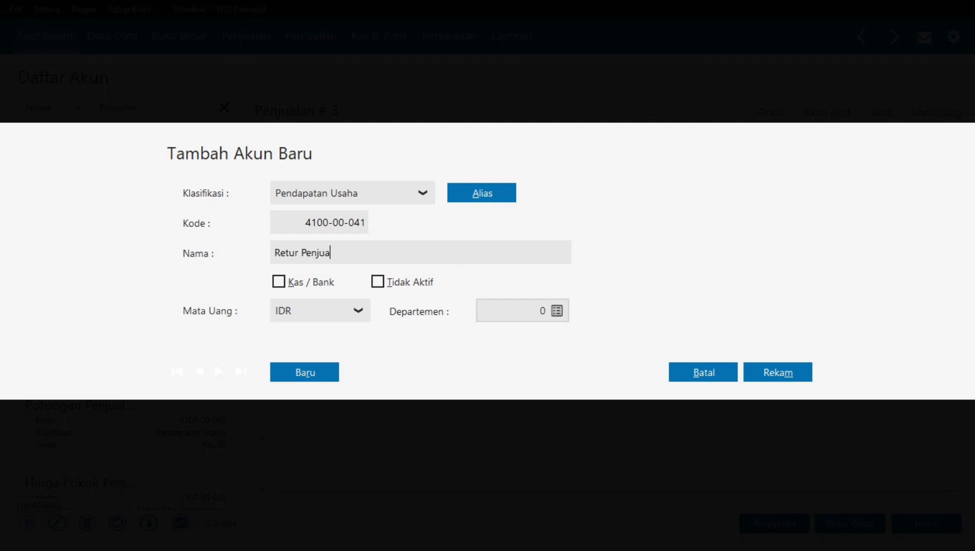
text(Minuman)
click(783, 372)
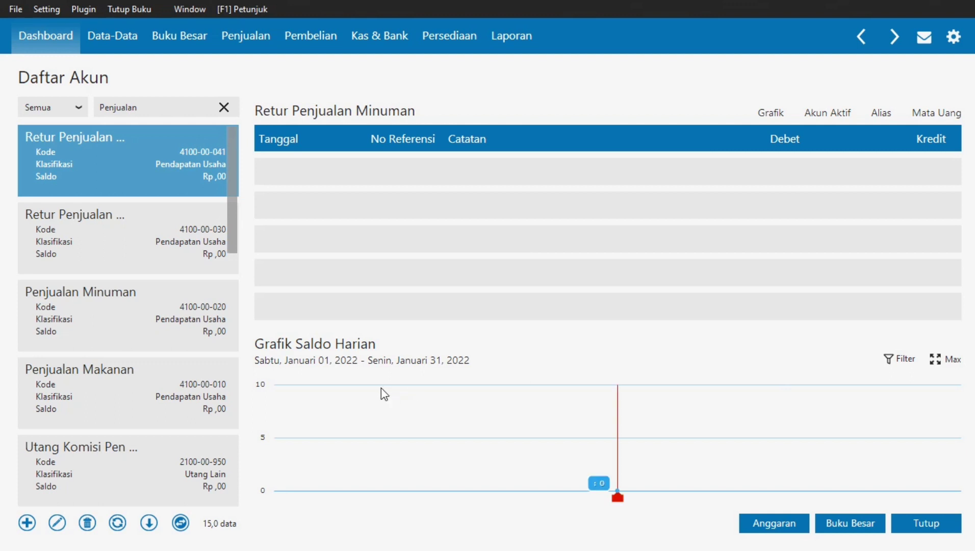
- Open the Retur Penjualan Makanan account and compare it with the PDF account table
click(148, 232)
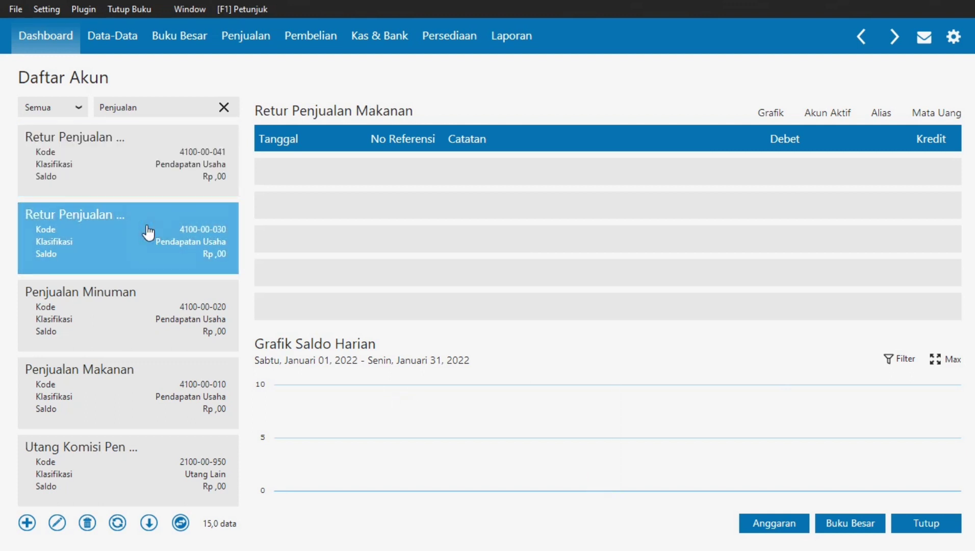
key(alt+Tab)
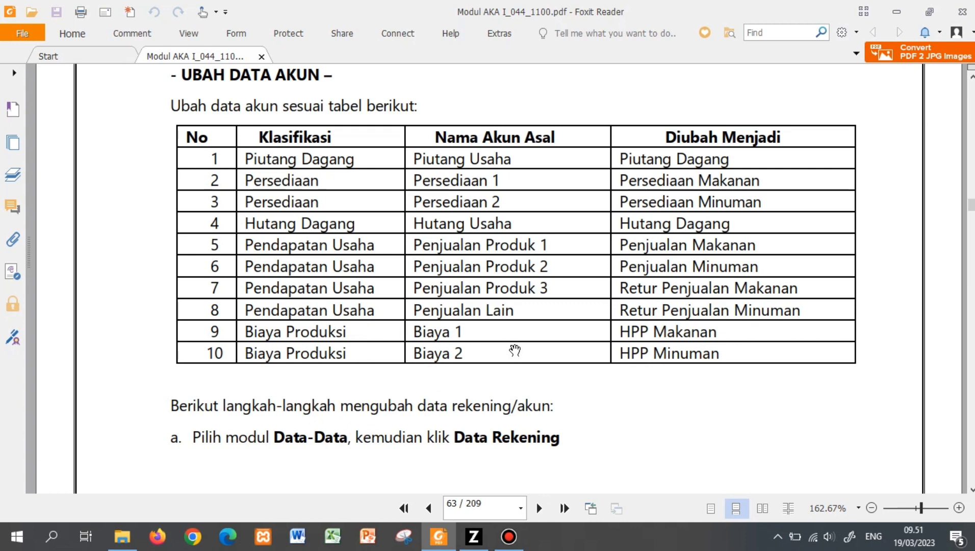
key(alt+Tab)
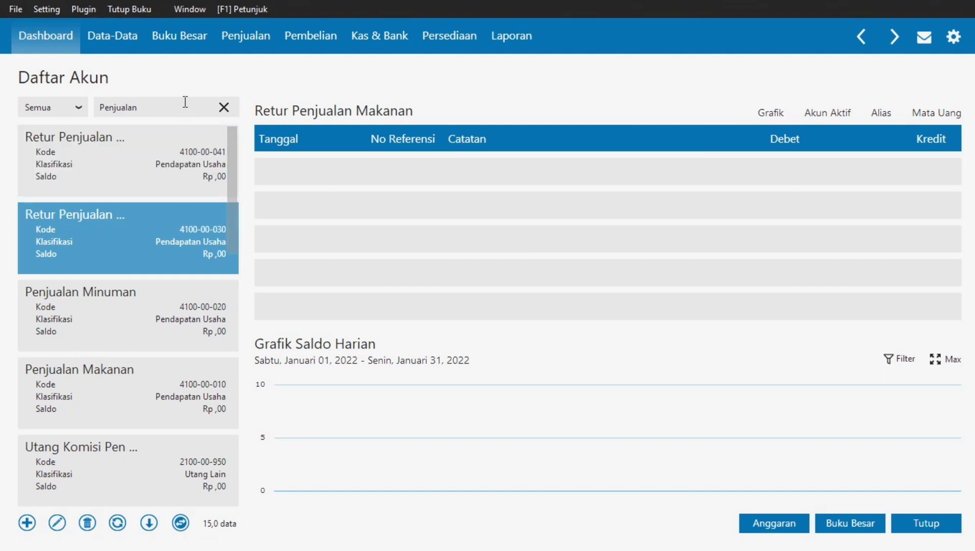
- Search accounts for 'Bi', review the Biaya results such as Biaya Kebersihan, then clear the search
drag(146, 109, 93, 109)
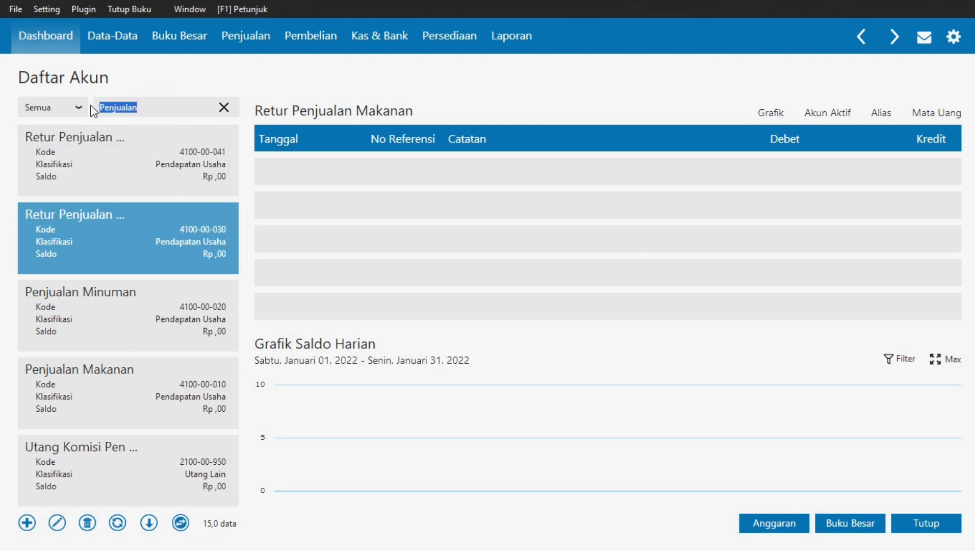
text(Biaya)
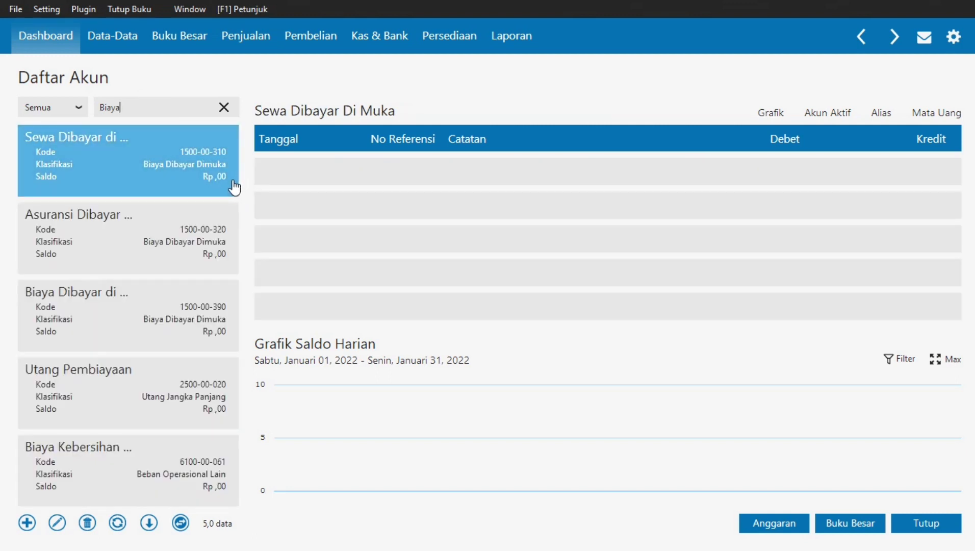
click(216, 321)
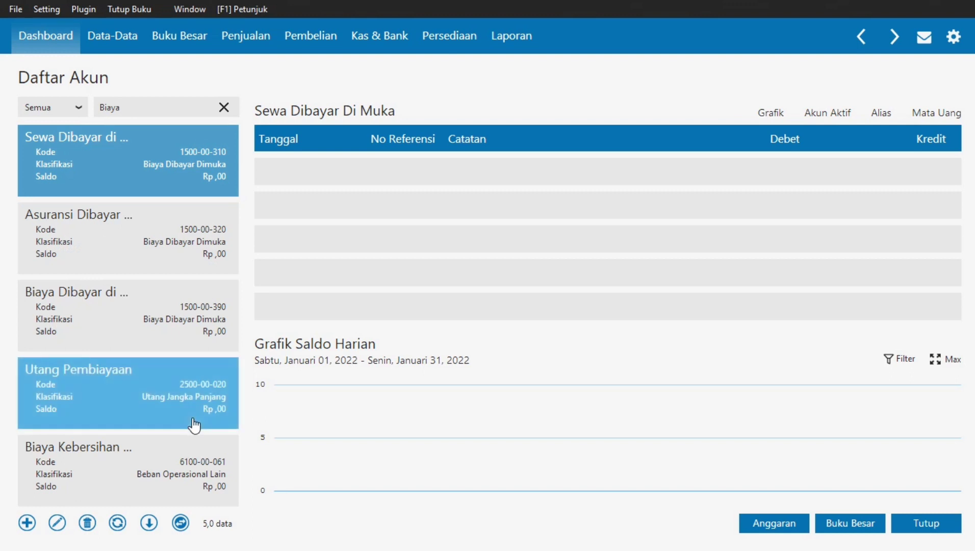
click(175, 472)
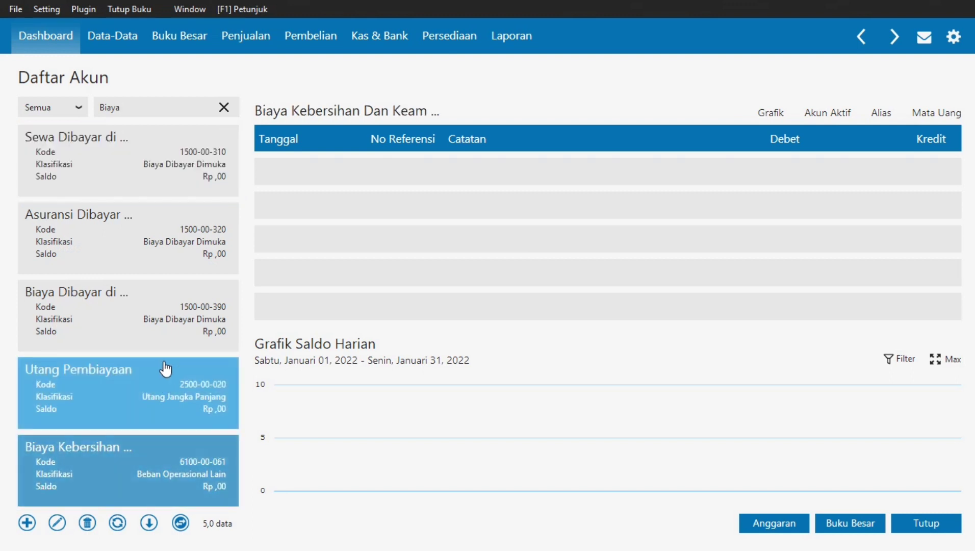
click(170, 323)
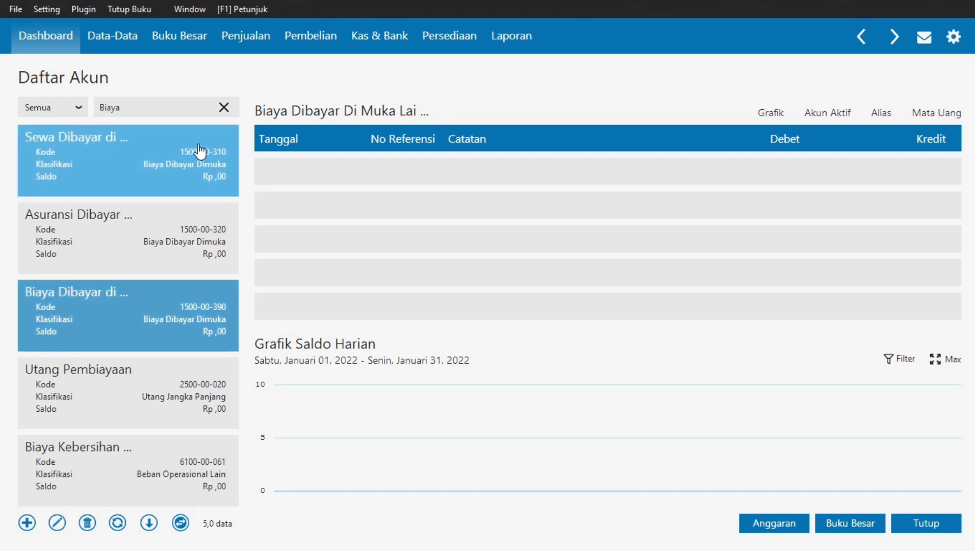
click(222, 109)
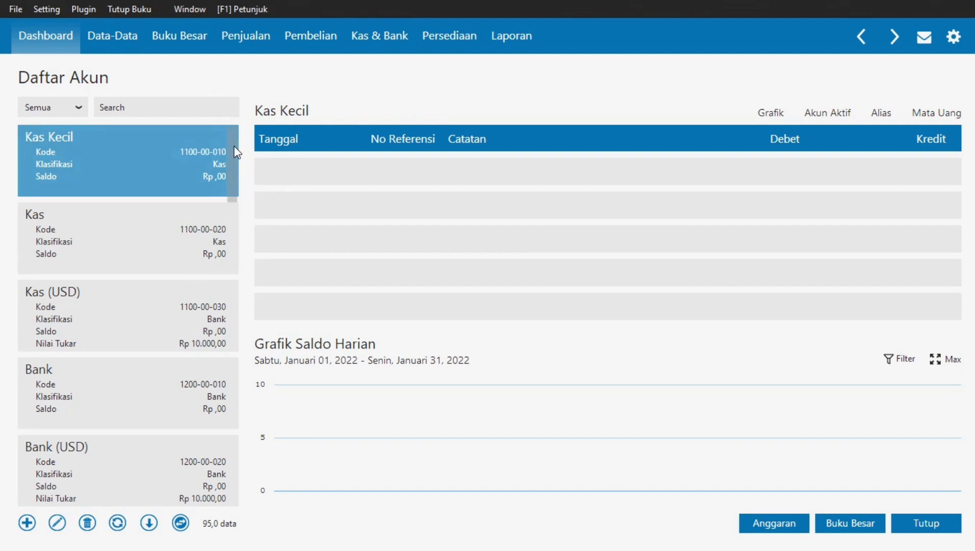
drag(228, 152, 239, 262)
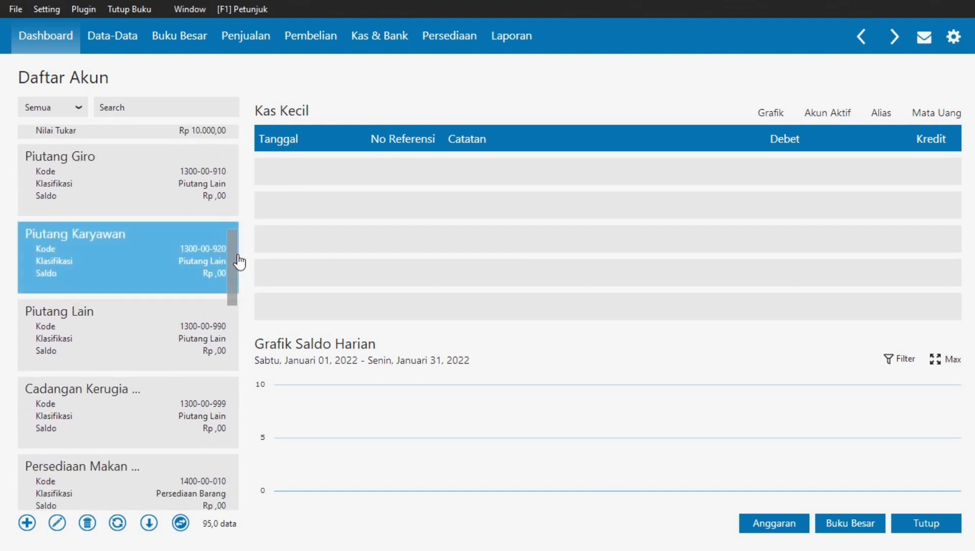
- Start a new account and scroll up through the Klasifikasi list
click(27, 525)
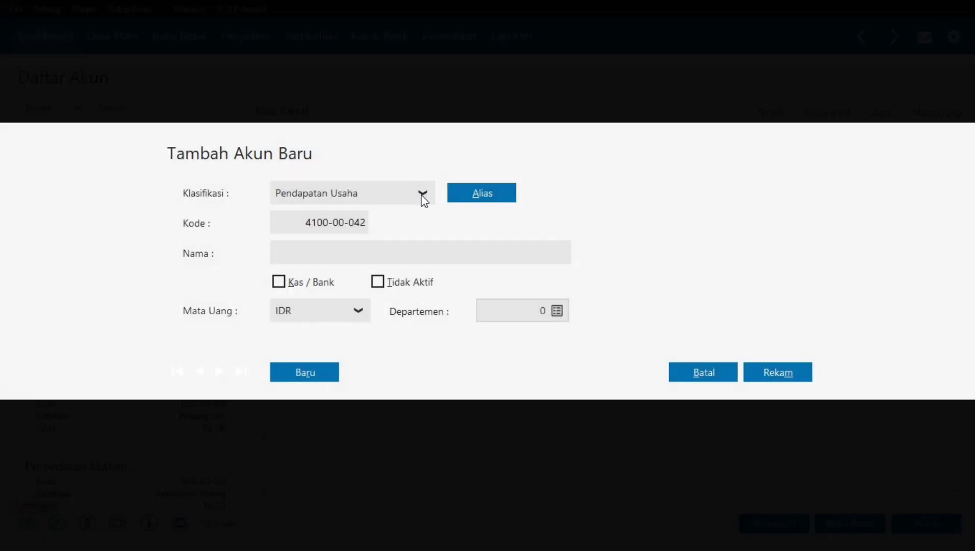
click(423, 195)
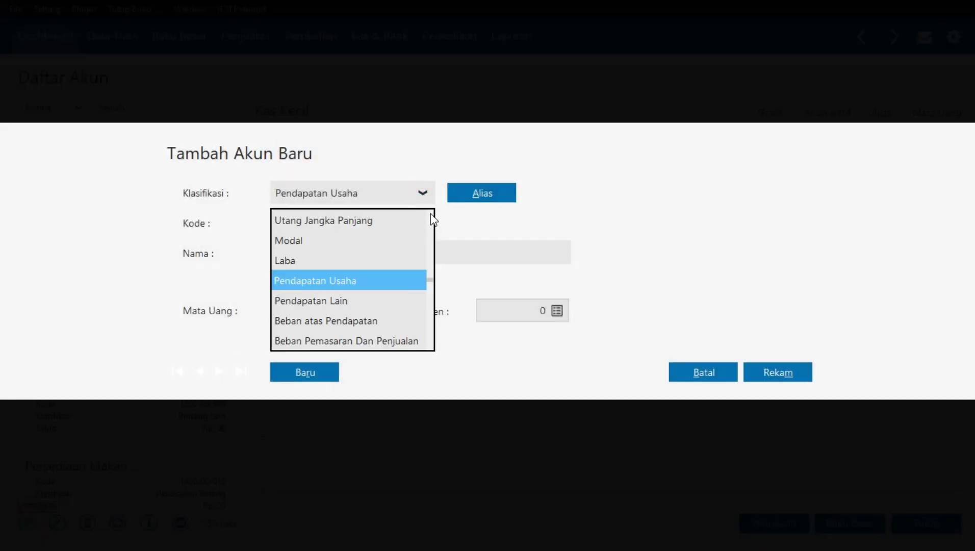
click(430, 214)
click(430, 214)
click(431, 214)
click(431, 214)
click(430, 214)
click(430, 214)
click(430, 213)
double_click(430, 214)
click(430, 214)
double_click(430, 213)
double_click(431, 214)
double_click(430, 214)
double_click(430, 213)
click(430, 214)
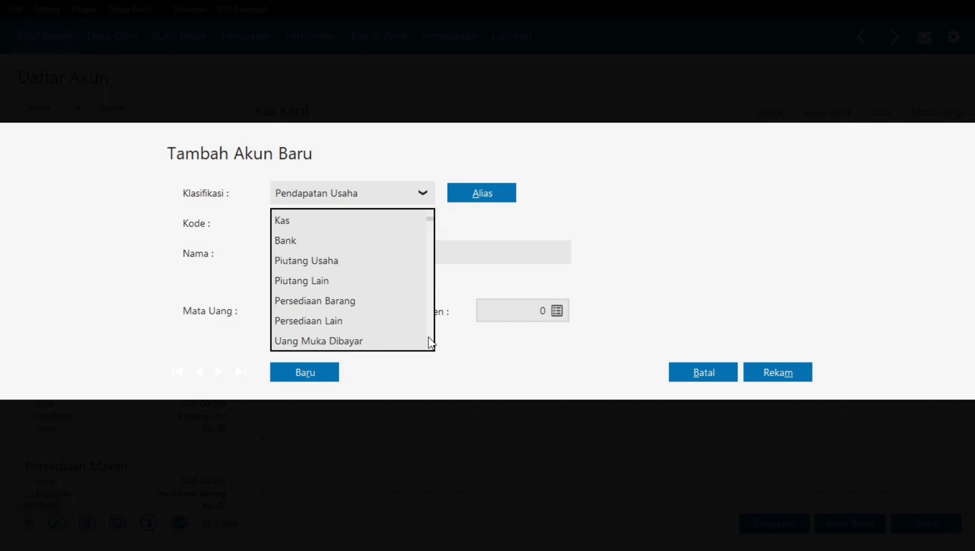
- Scroll through the rest of the Klasifikasi list, then check the module PDF's account table
click(430, 347)
double_click(430, 347)
click(430, 347)
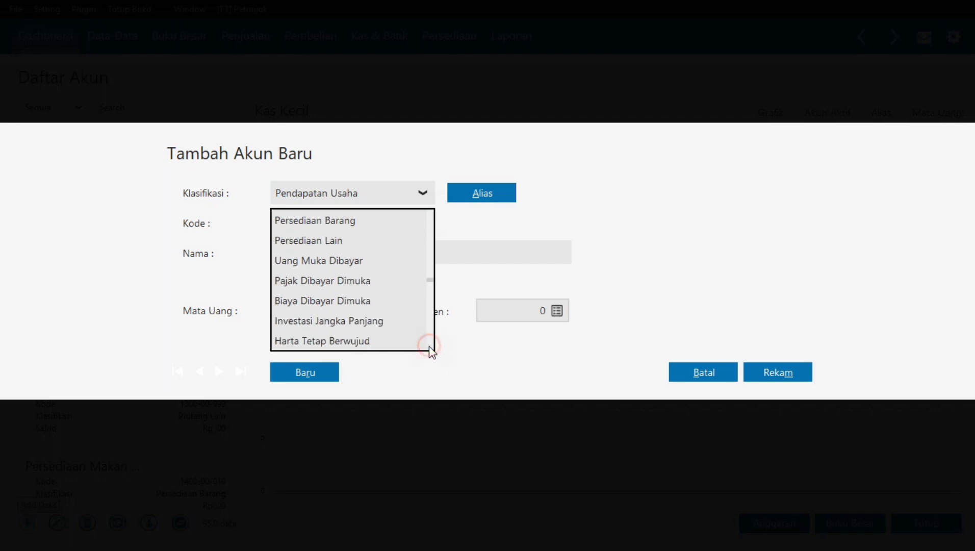
double_click(430, 347)
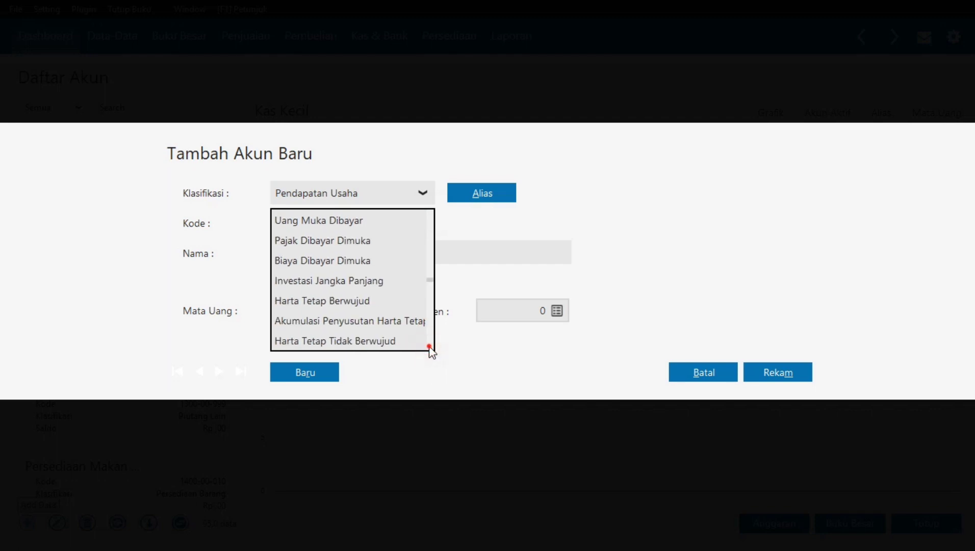
click(430, 347)
click(431, 347)
click(430, 346)
click(430, 347)
click(431, 346)
click(430, 346)
click(430, 347)
click(430, 347)
click(430, 347)
click(430, 346)
click(431, 347)
click(430, 347)
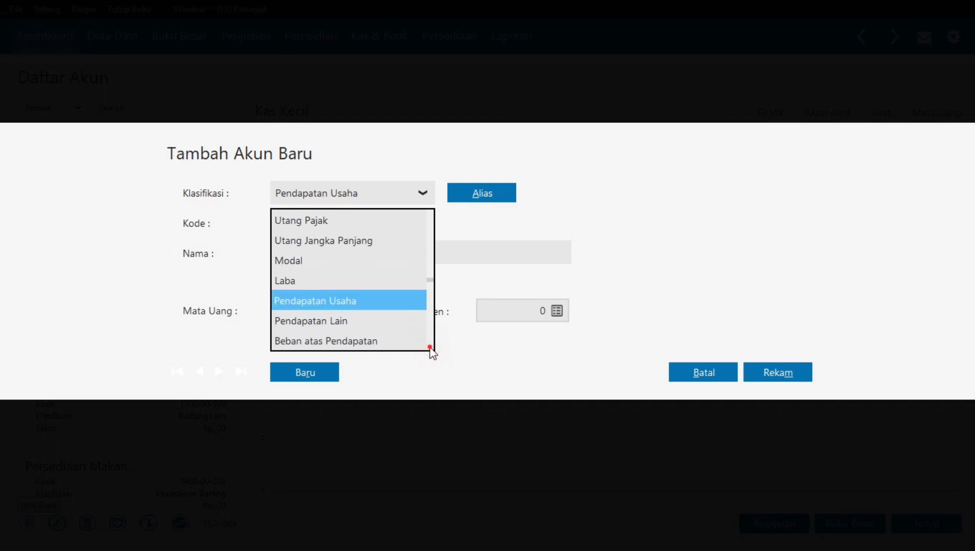
double_click(430, 347)
click(430, 347)
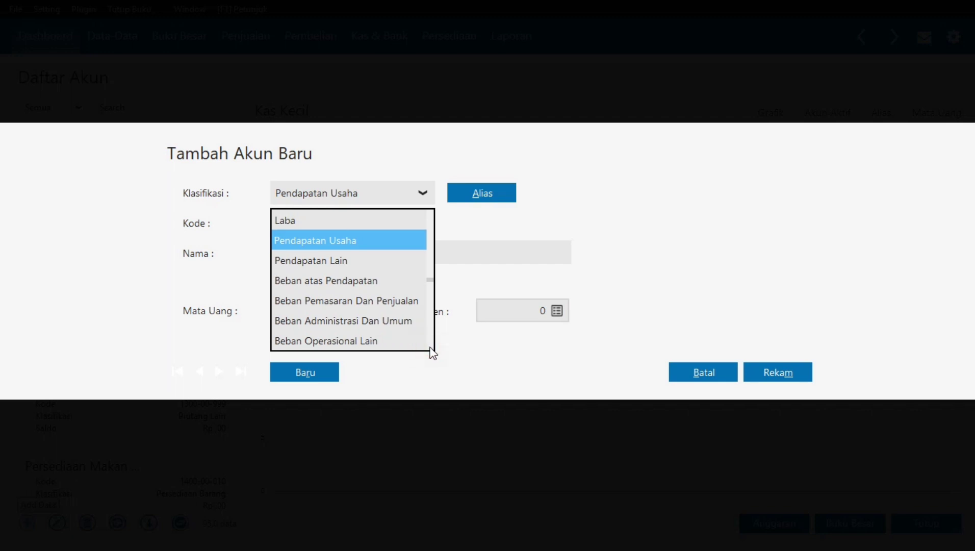
click(430, 346)
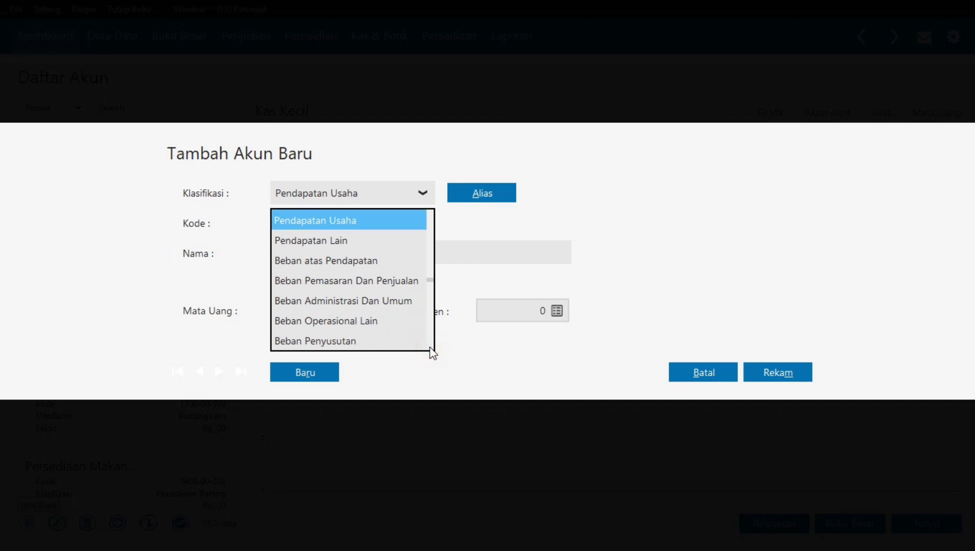
scroll(430, 346, down, 1)
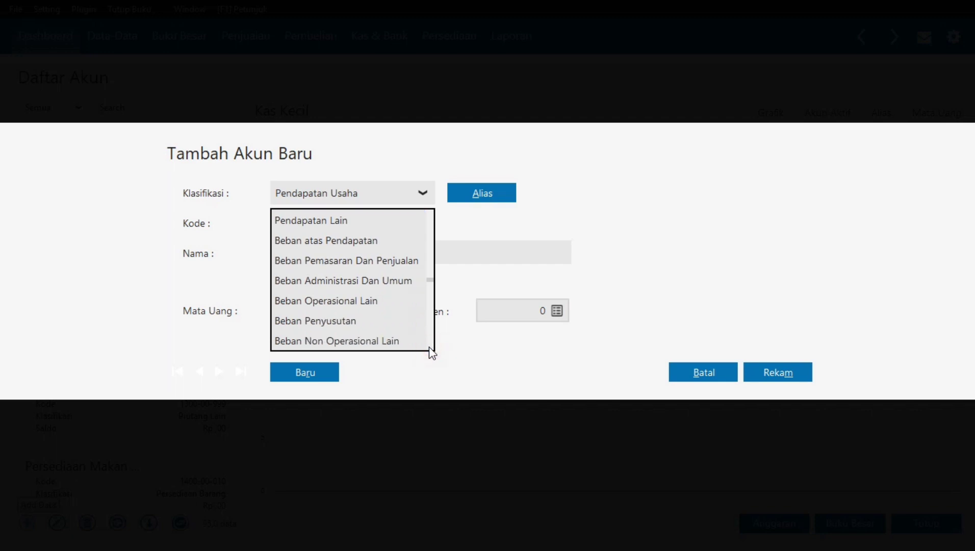
scroll(431, 346, down, 1)
click(431, 348)
click(430, 348)
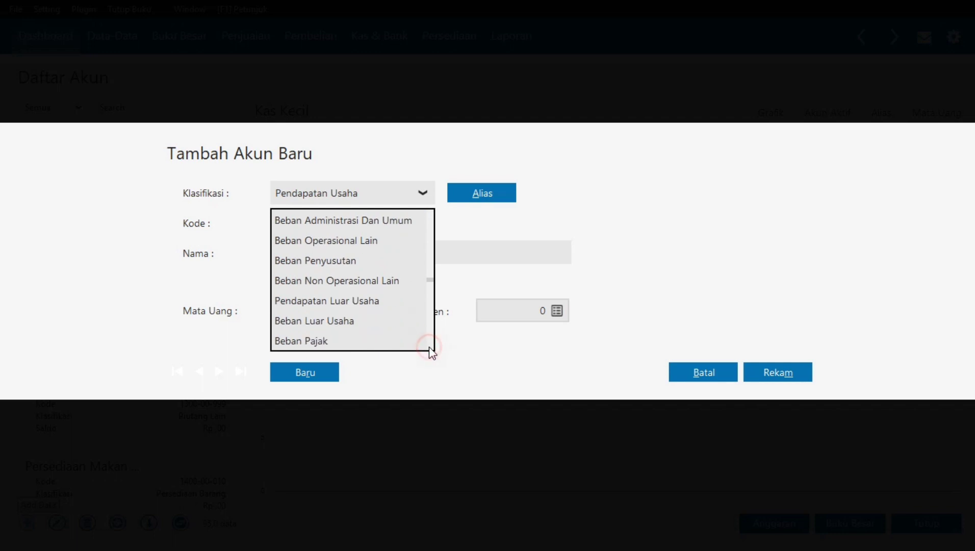
click(432, 216)
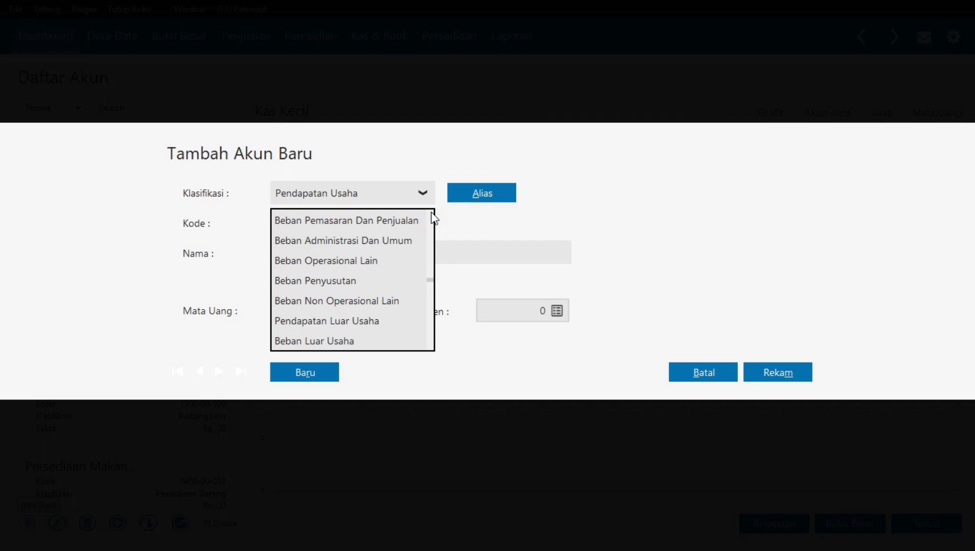
click(431, 216)
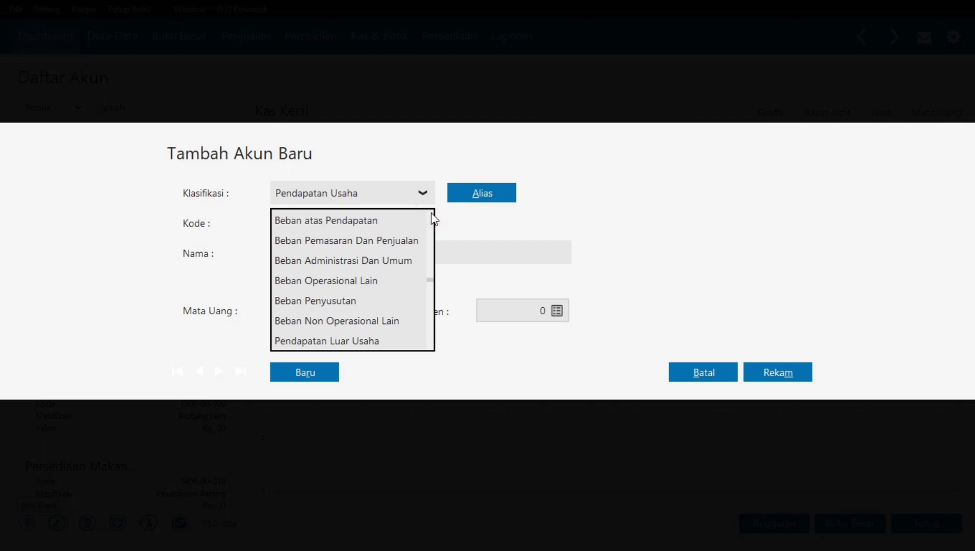
click(432, 216)
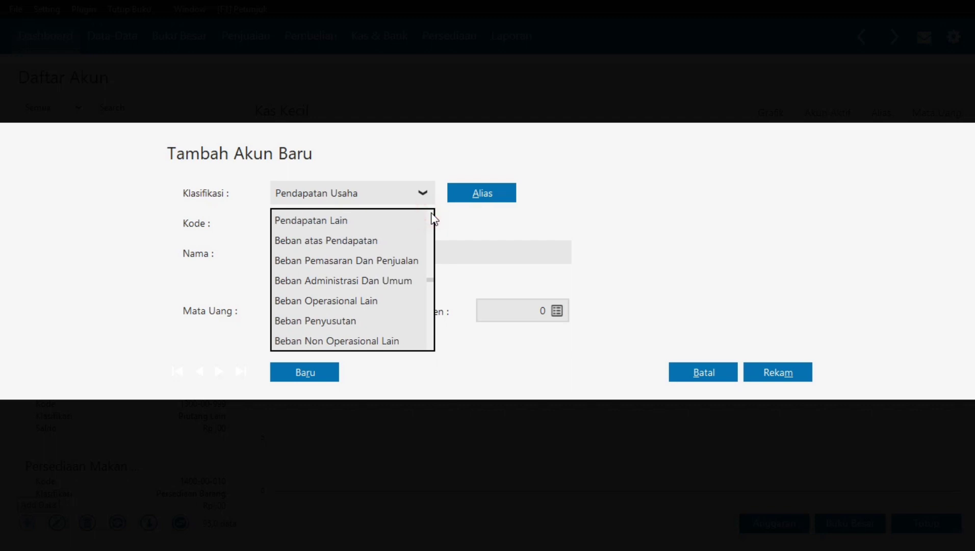
click(432, 217)
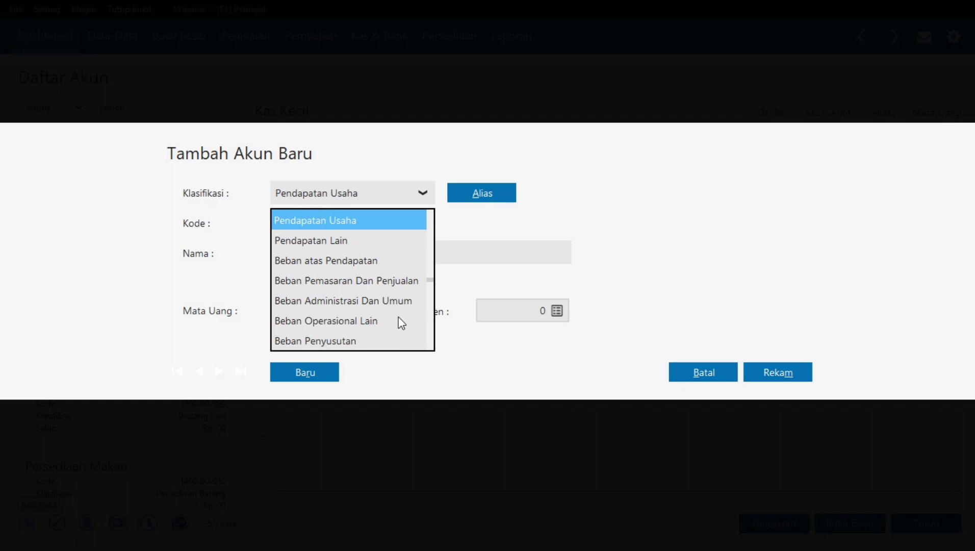
key(alt+Tab)
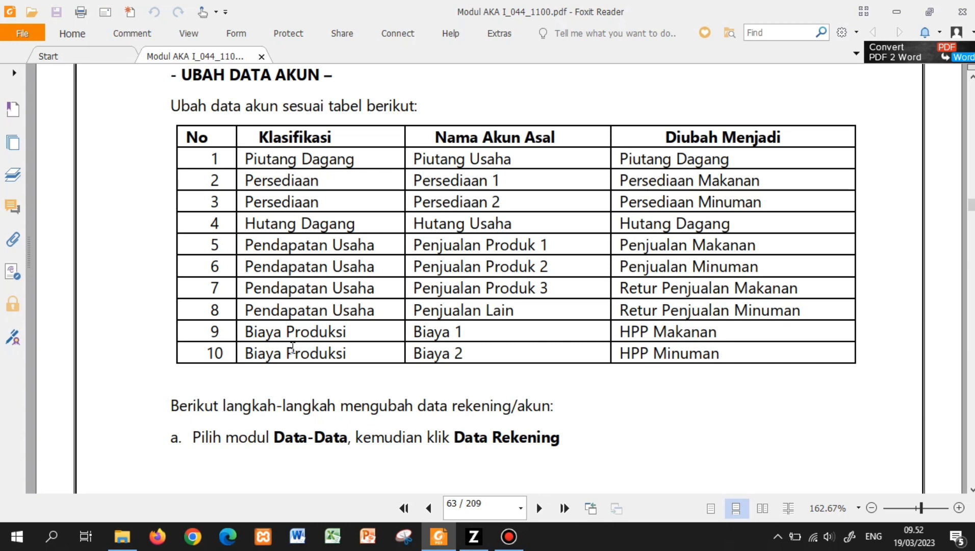
key(alt+Tab)
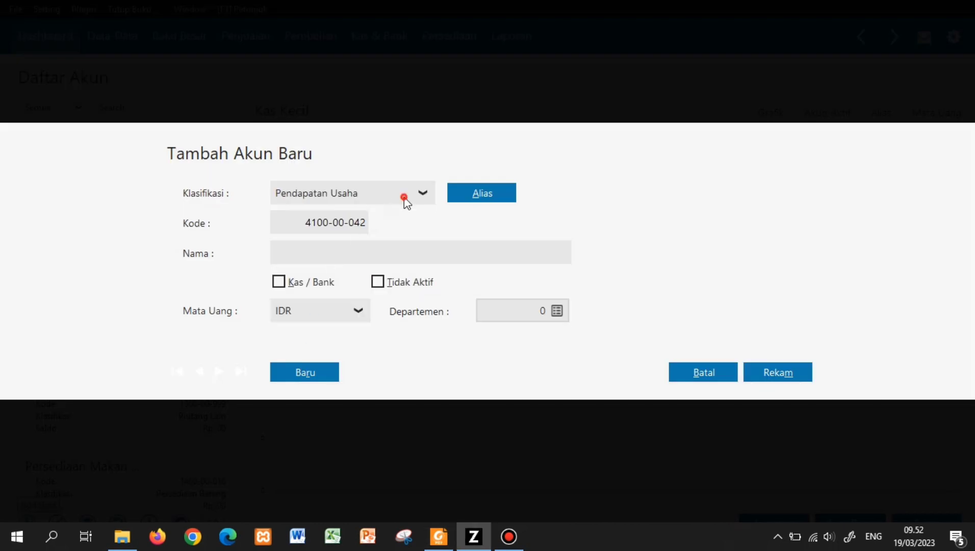
- Classify the new account as Beban Operasional Lain and name it 'HPP Makanan', checking the PDF table
click(406, 199)
scroll(429, 348, down, 3)
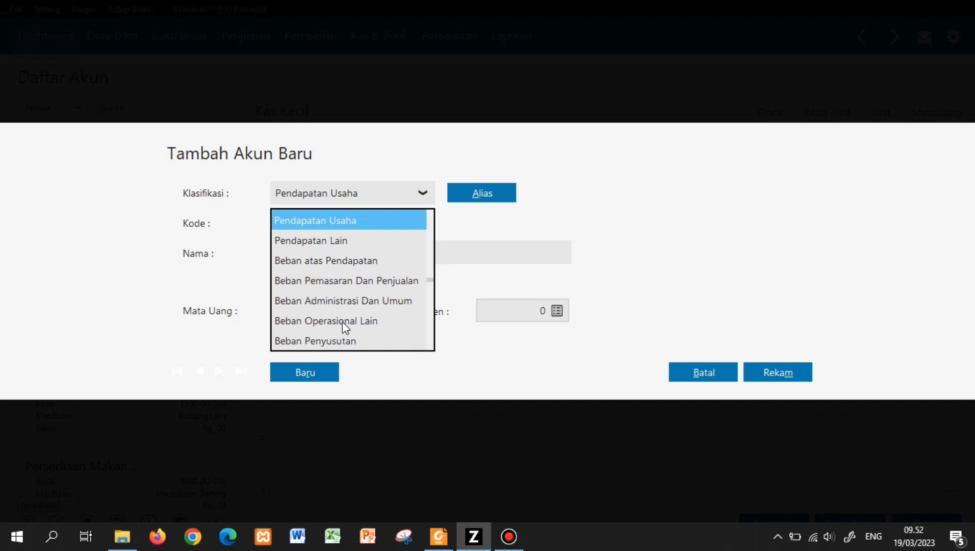
click(342, 321)
click(344, 256)
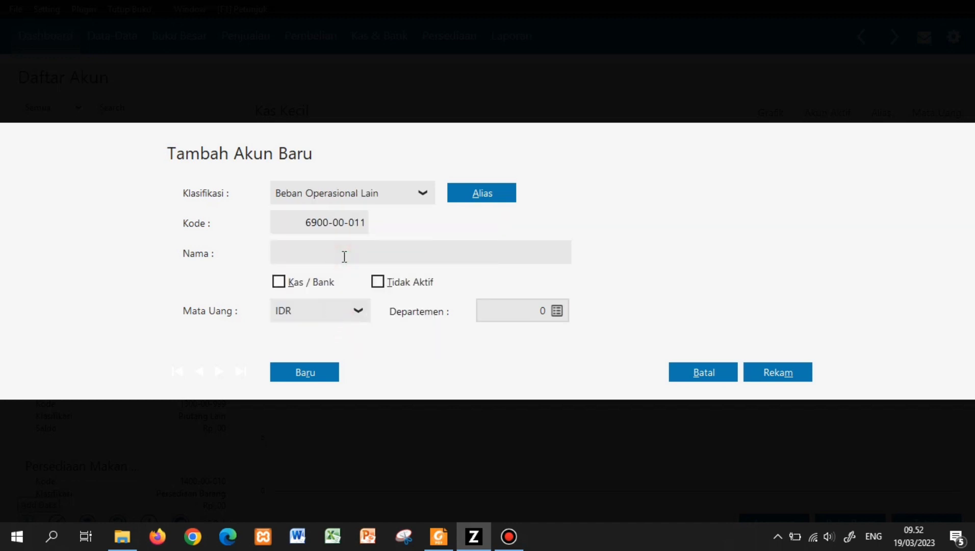
text(Biaya)
key(BackSpace)
key(BackSpace)
key(BackSpace)
key(BackSpace)
key(BackSpace)
key(BackSpace)
text(HPP Makana)
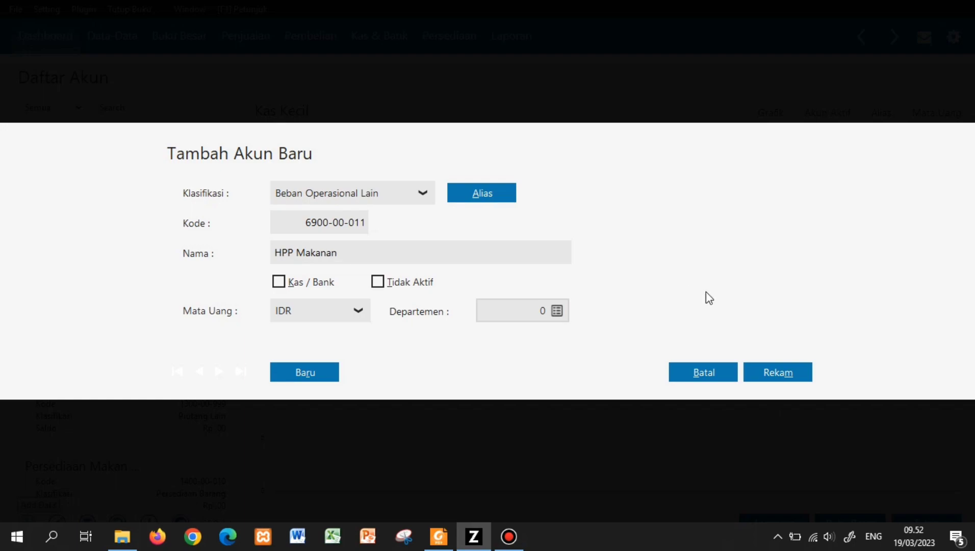
text(n)
key(alt+Tab)
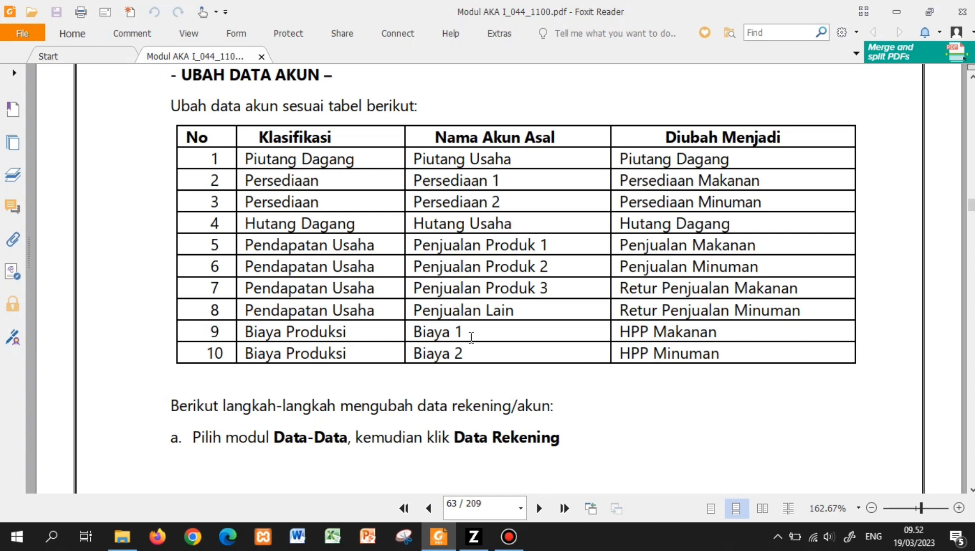
key(alt+Tab)
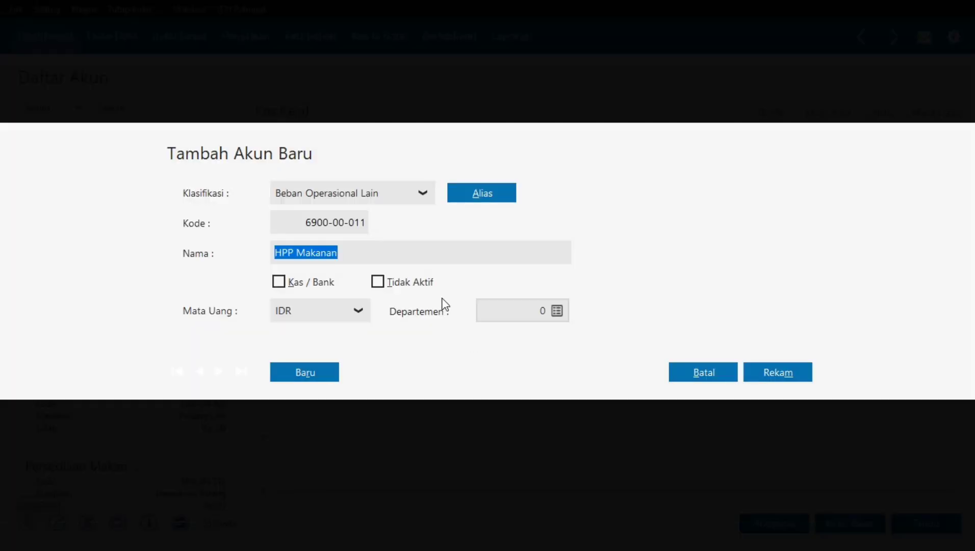
- Save HPP Makanan, then add and save a second account named 'HPP Minuman' (6900-00-012)
click(760, 377)
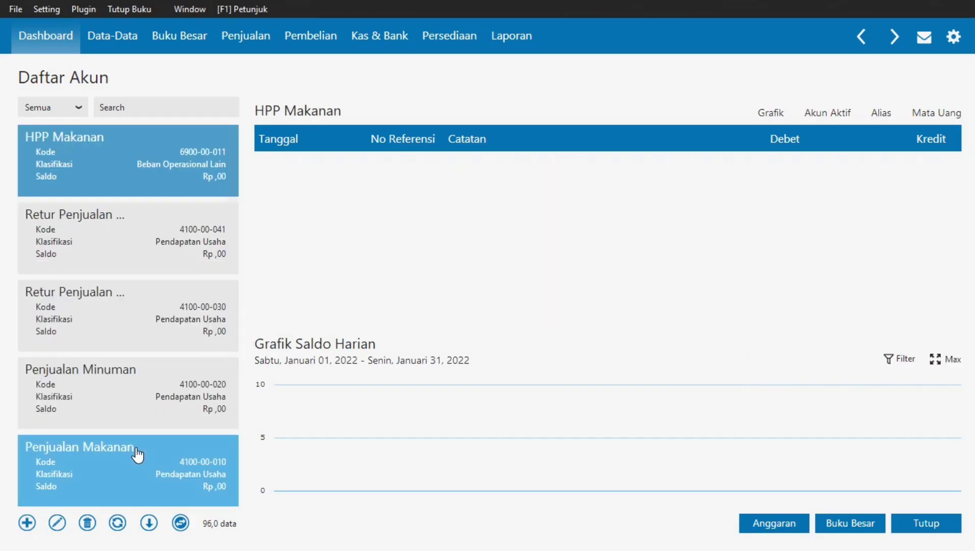
click(28, 525)
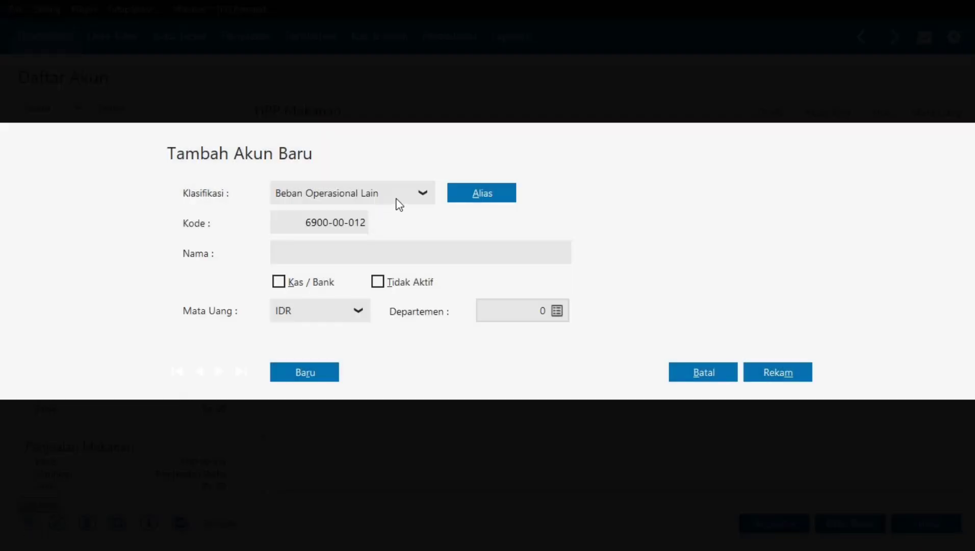
click(372, 253)
text(HPP Minuman)
click(796, 374)
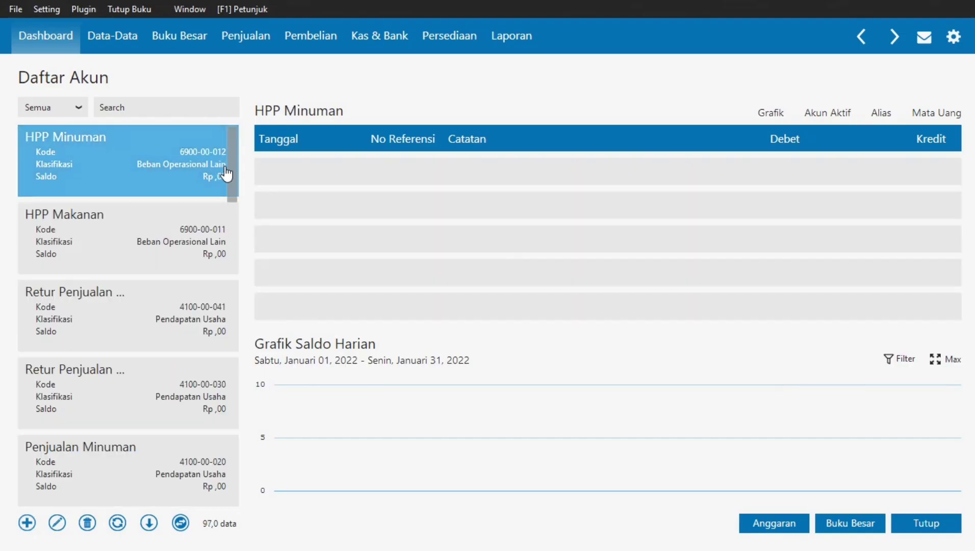
- Scroll to the Harga Pokok Penjualan accounts and select 5100-00-010 after glancing at 5100-00-020
drag(233, 145, 230, 306)
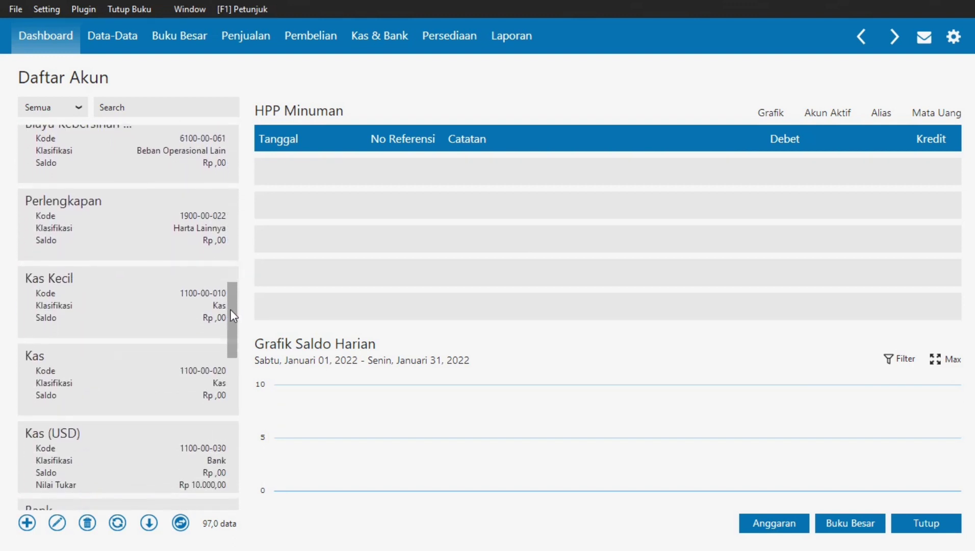
scroll(230, 309, down, 4)
scroll(243, 394, down, 4)
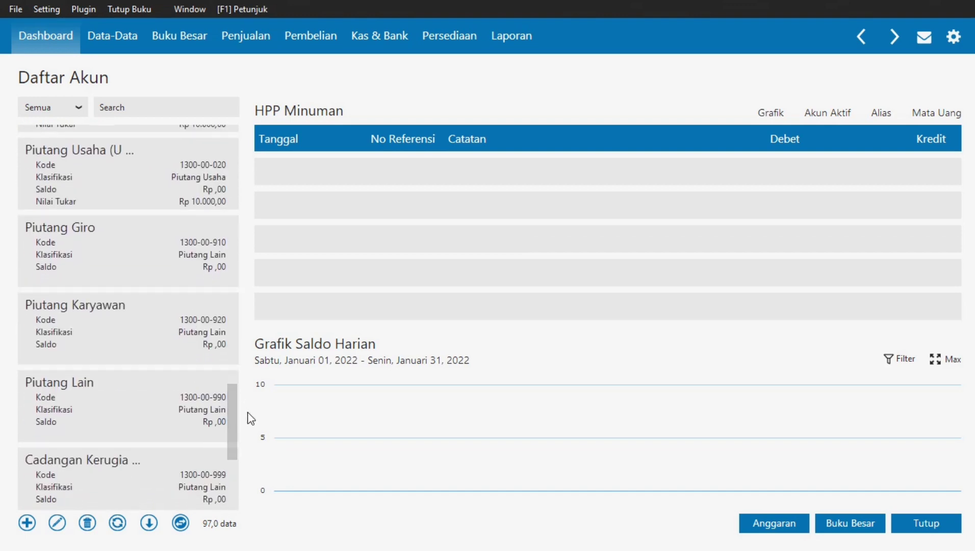
mouse_move(235, 407)
mouse_down()
mouse_move(230, 480)
mouse_move(239, 406)
mouse_up()
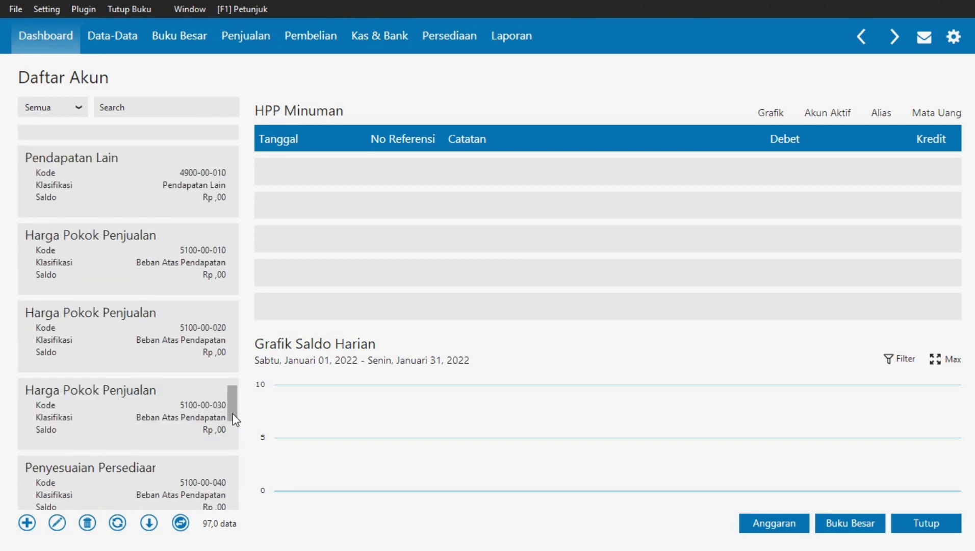
drag(232, 414, 233, 400)
click(142, 285)
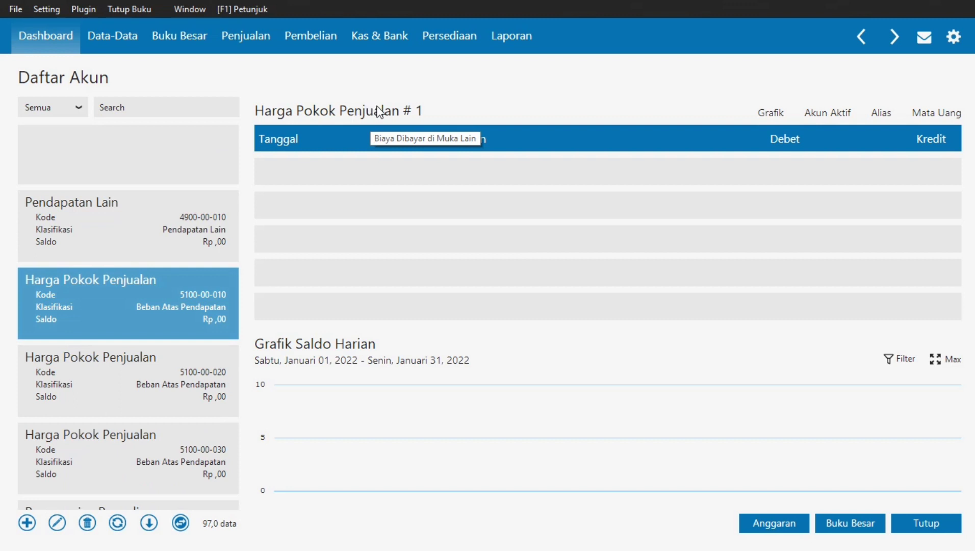
click(175, 376)
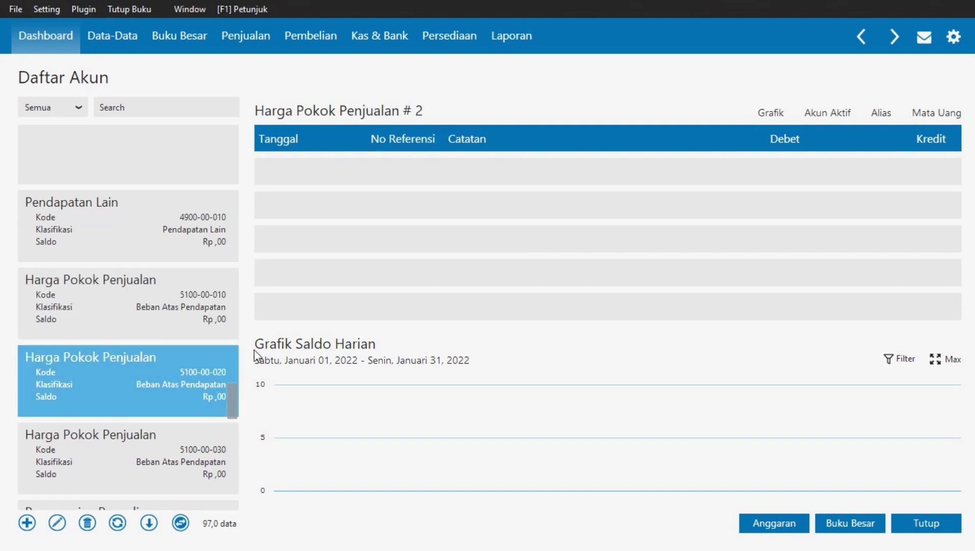
click(131, 321)
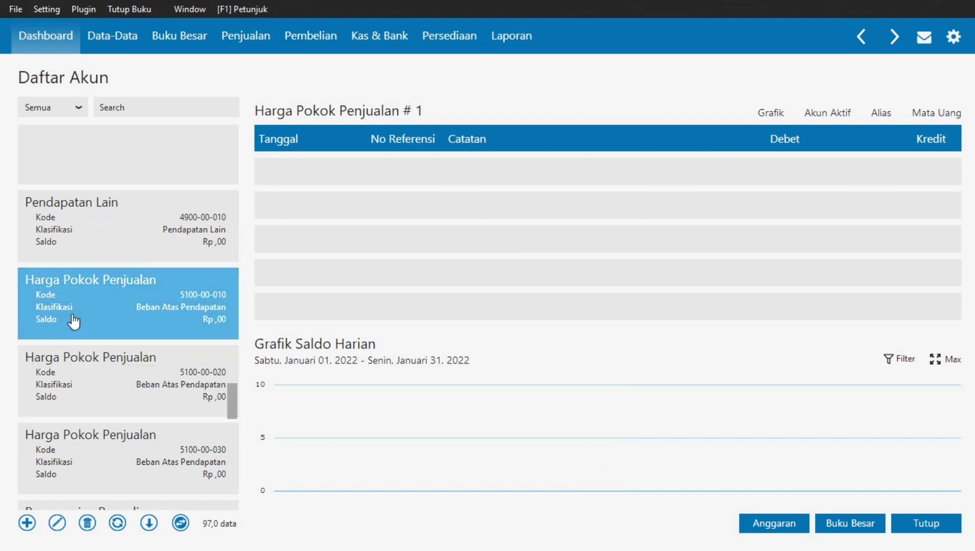
- Filter the account list with 'hp' and check the module PDF's account table
click(159, 108)
text(hpp)
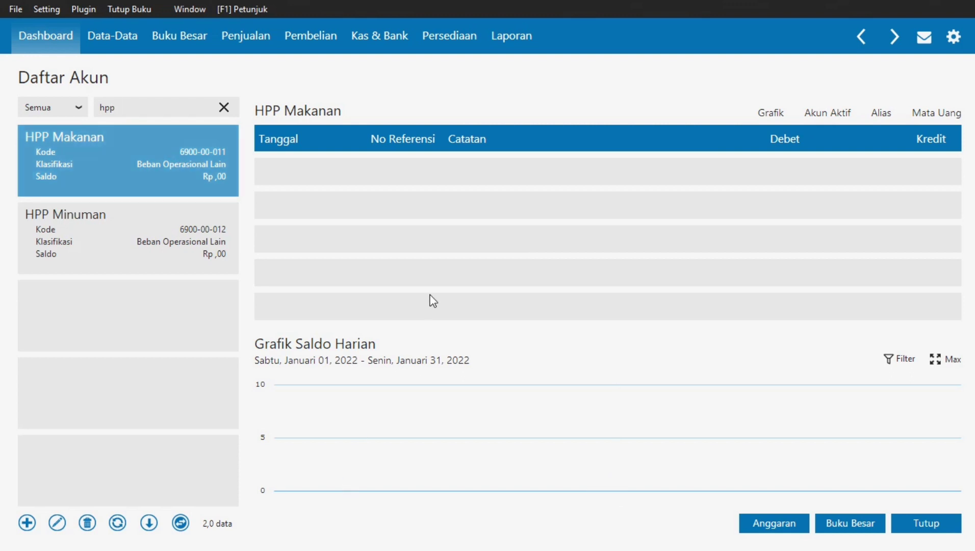
key(alt+Tab)
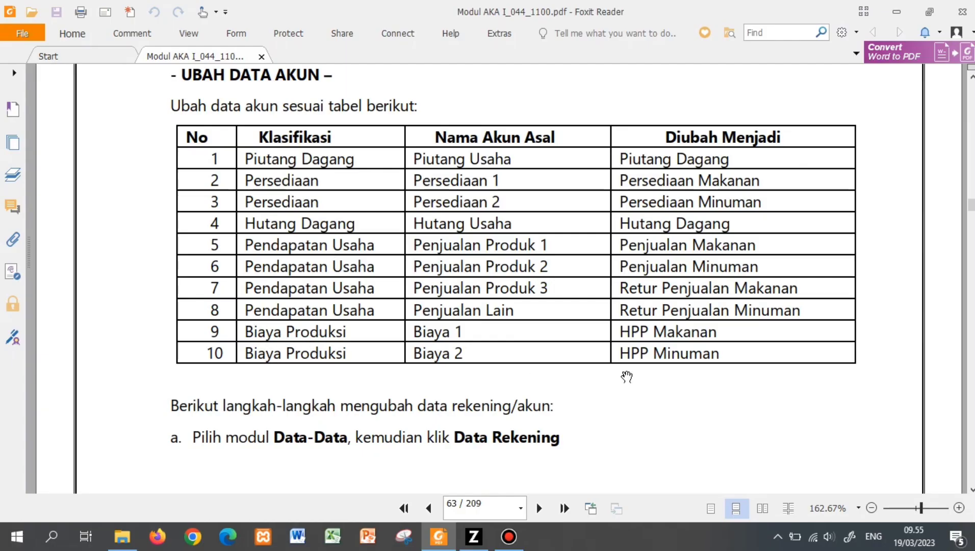
key(alt+Tab)
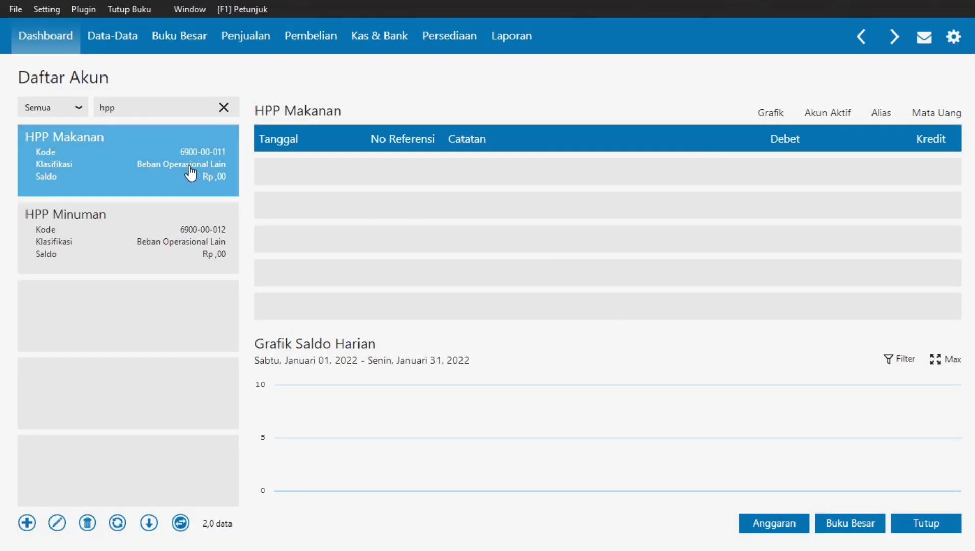
- Delete both HPP Makanan and HPP Minuman accounts, then clear the 'hpp' search
click(88, 526)
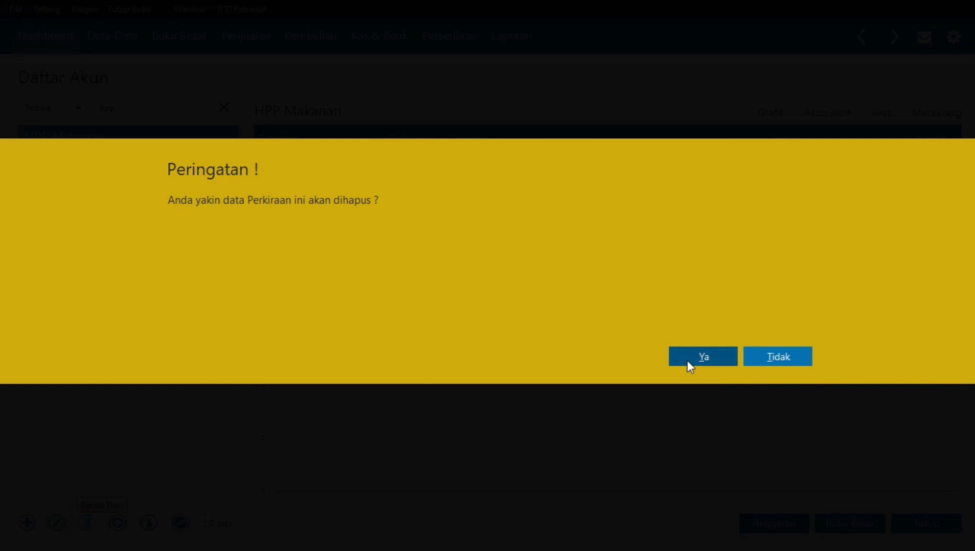
click(682, 357)
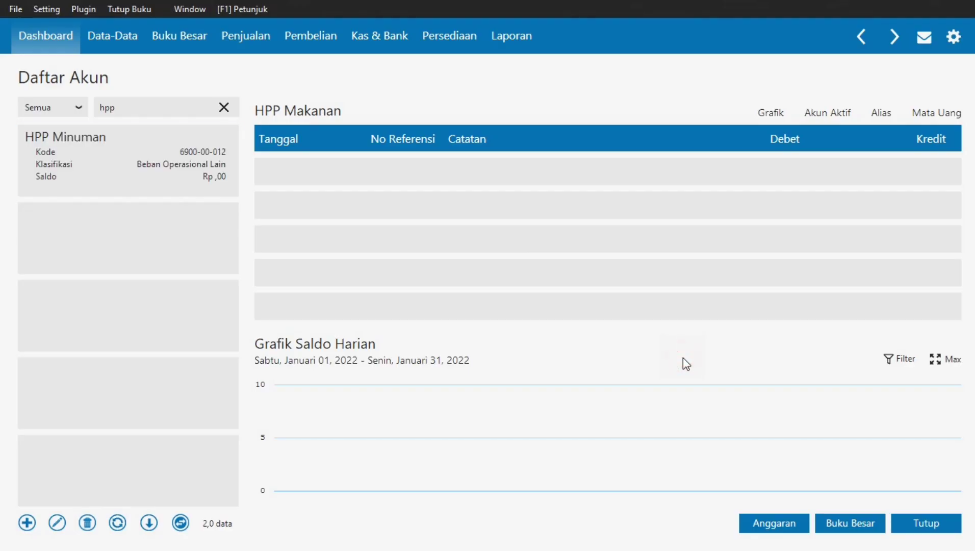
click(225, 193)
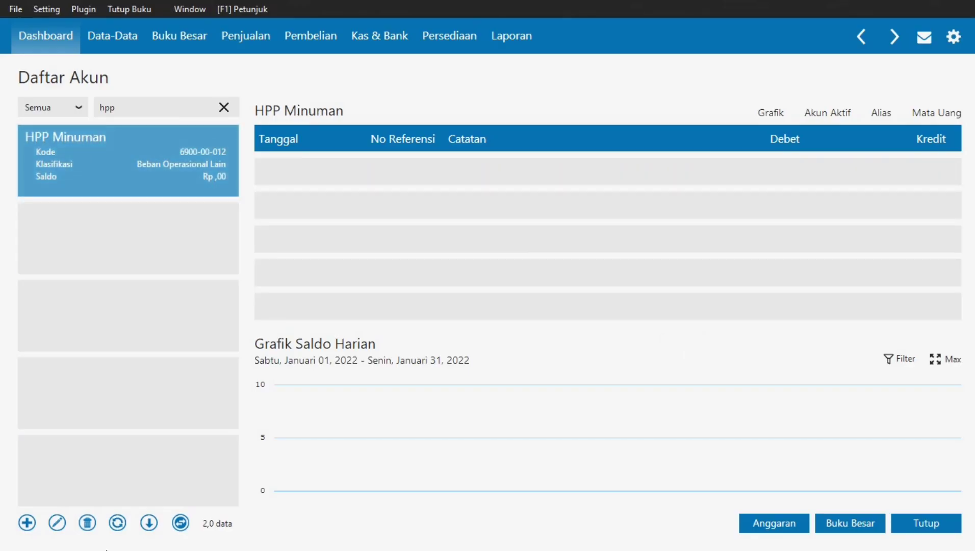
click(88, 523)
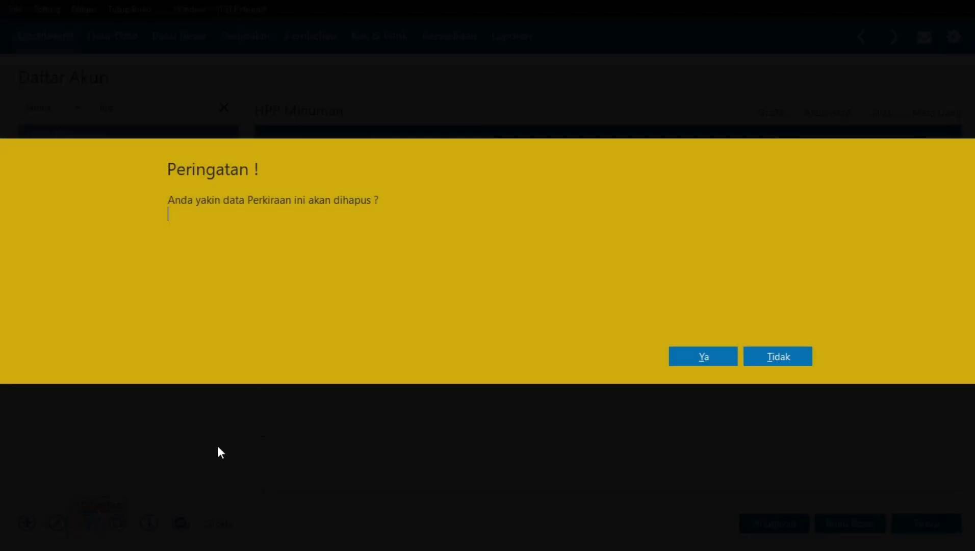
click(686, 359)
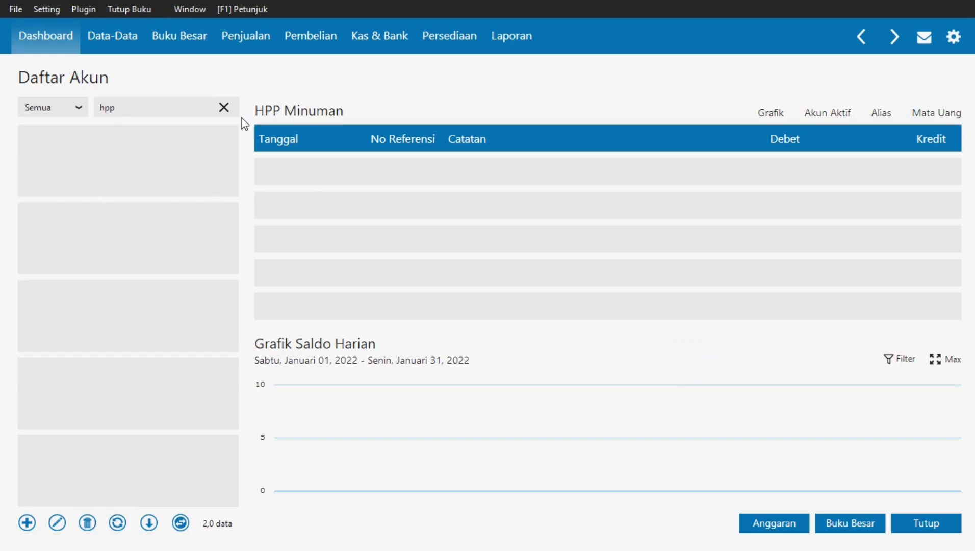
click(225, 107)
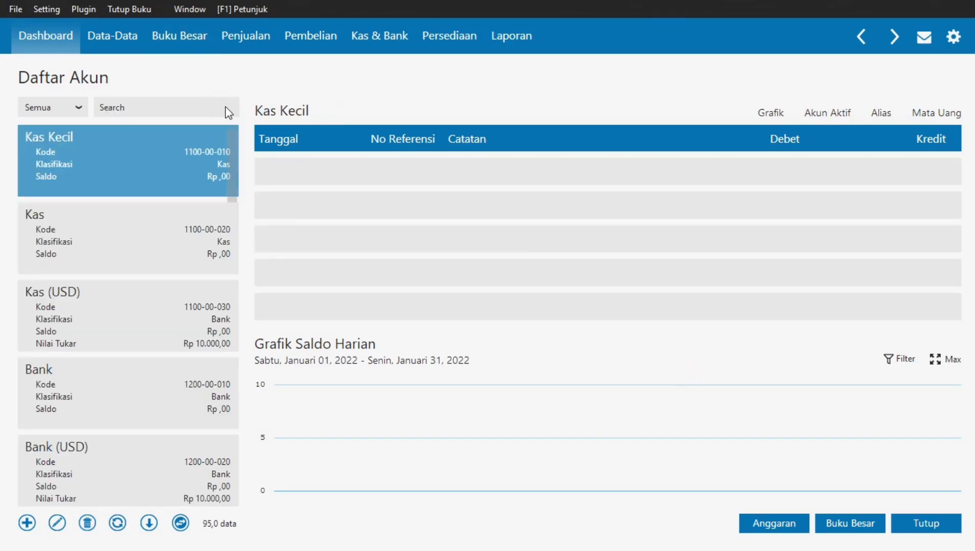
click(206, 108)
text(harga)
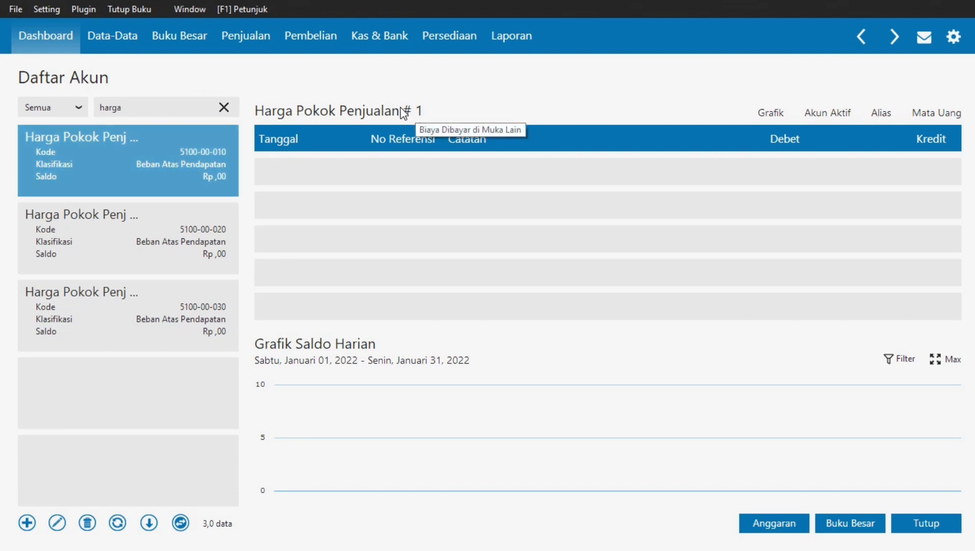
double_click(149, 169)
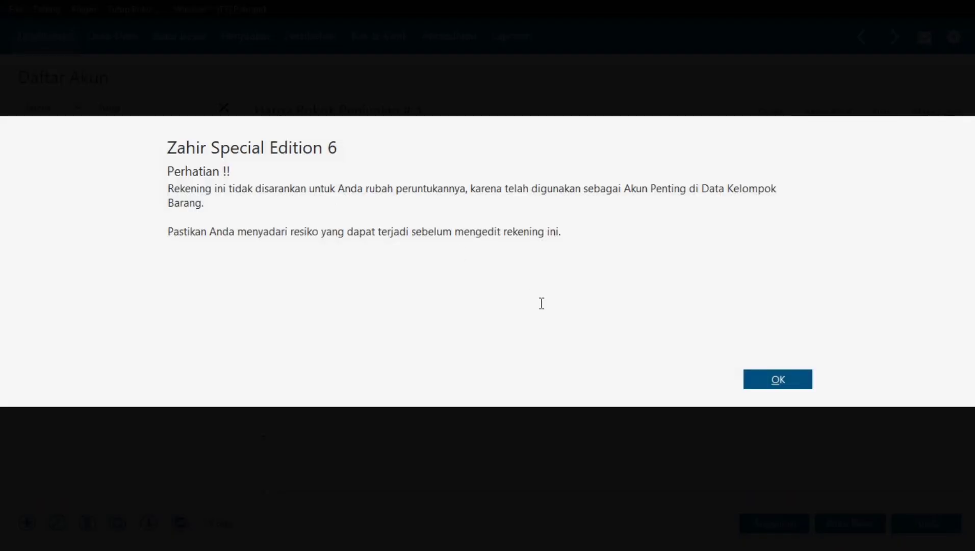
click(768, 382)
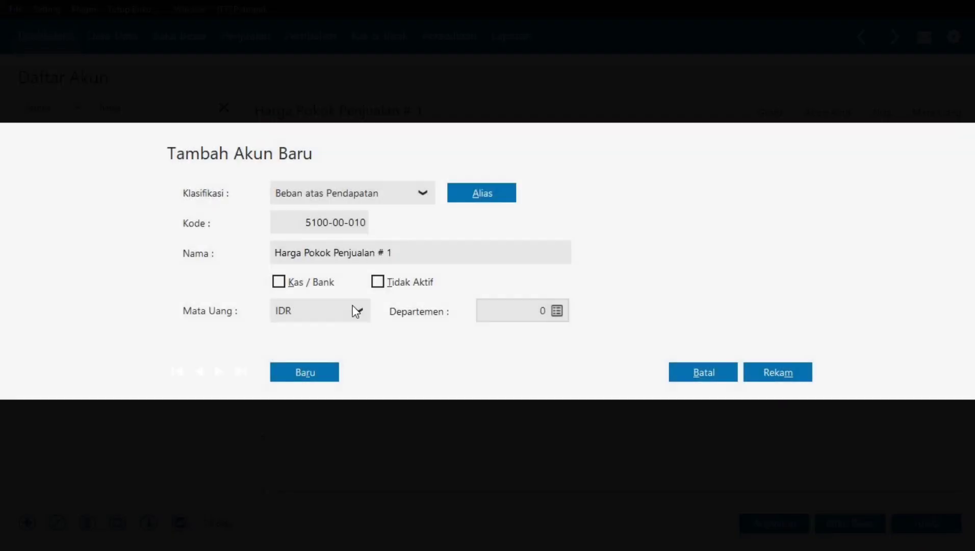
click(404, 253)
click(405, 253)
drag(403, 253, 252, 250)
text(HPP Makanan)
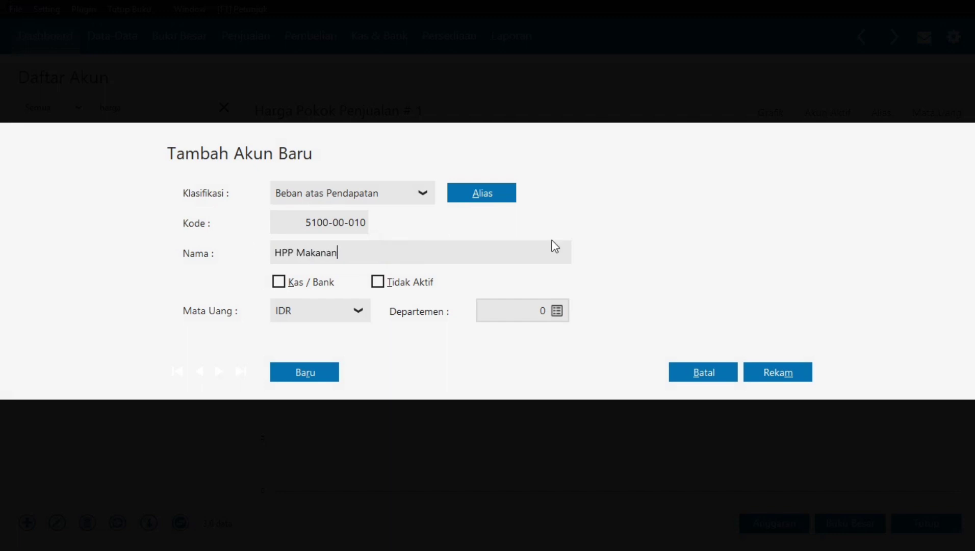
click(792, 368)
click(118, 248)
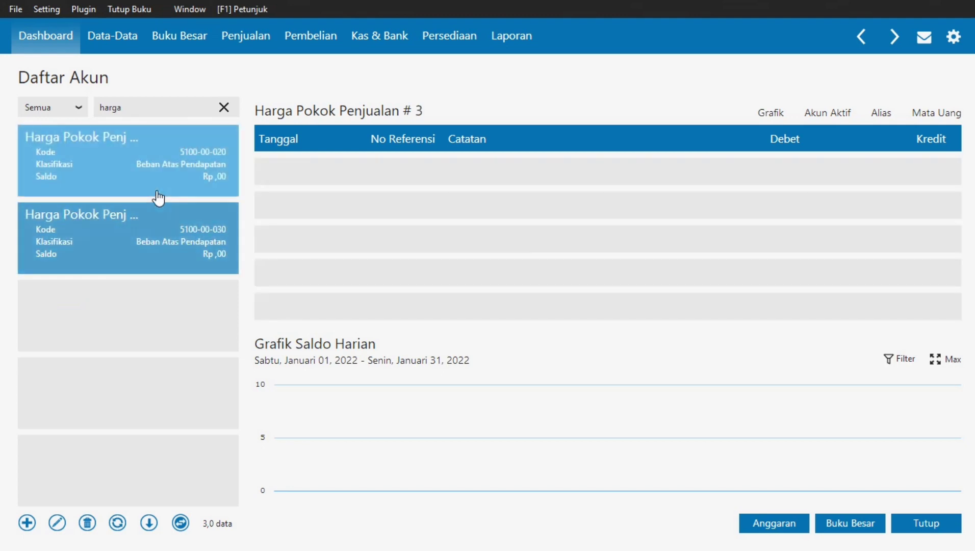
click(158, 188)
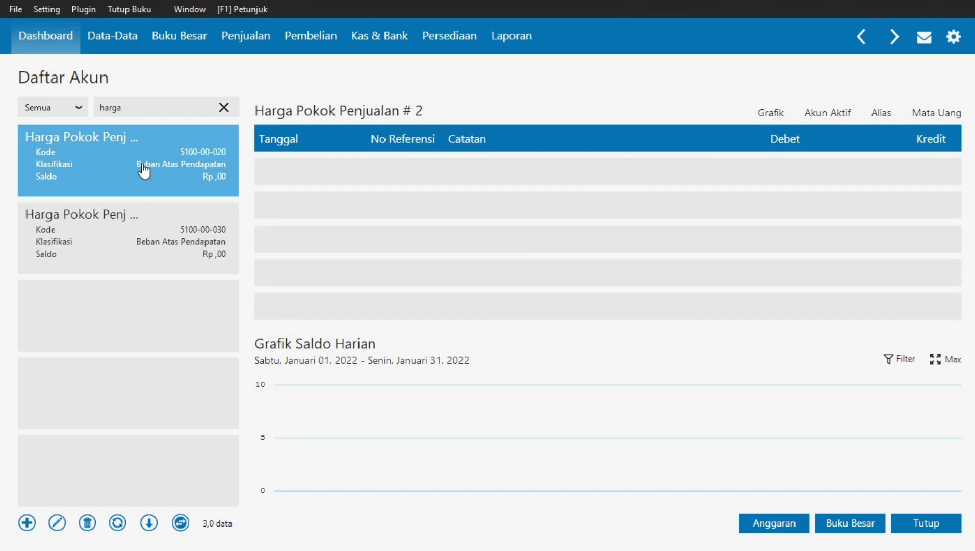
double_click(109, 166)
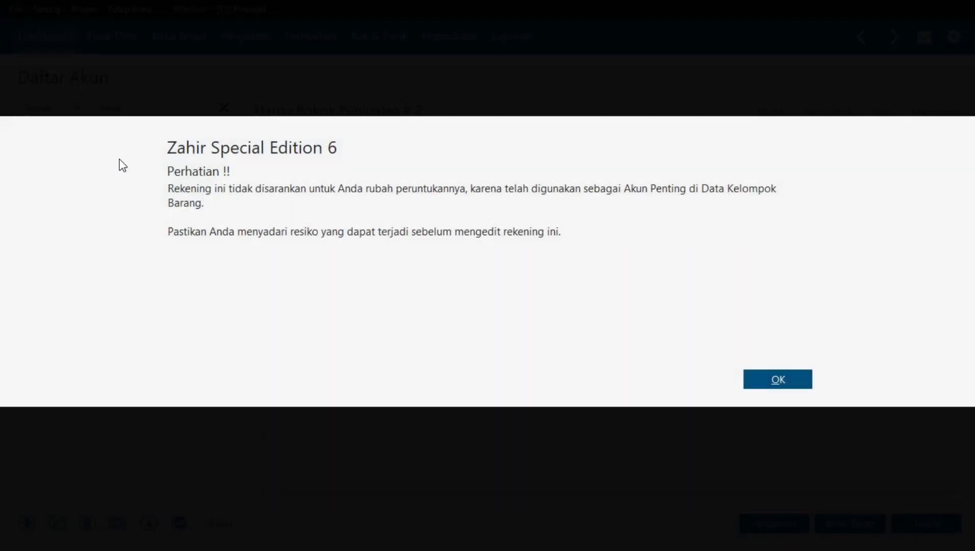
click(765, 380)
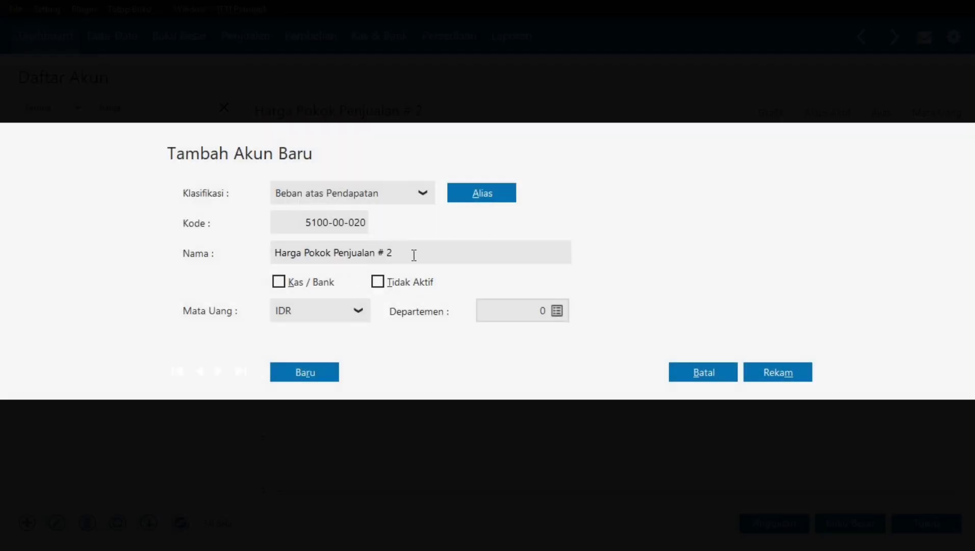
click(414, 254)
text(H)
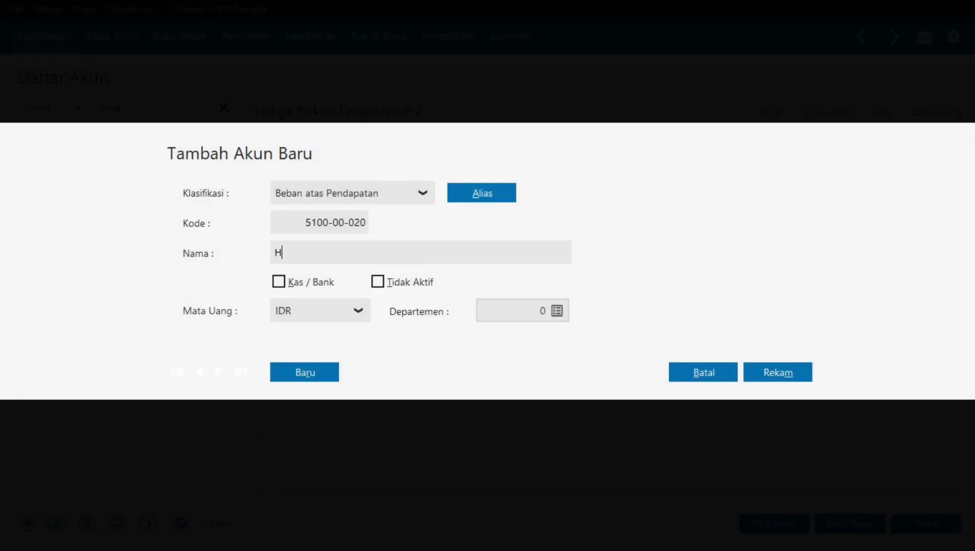
text(PP Minuman)
click(792, 371)
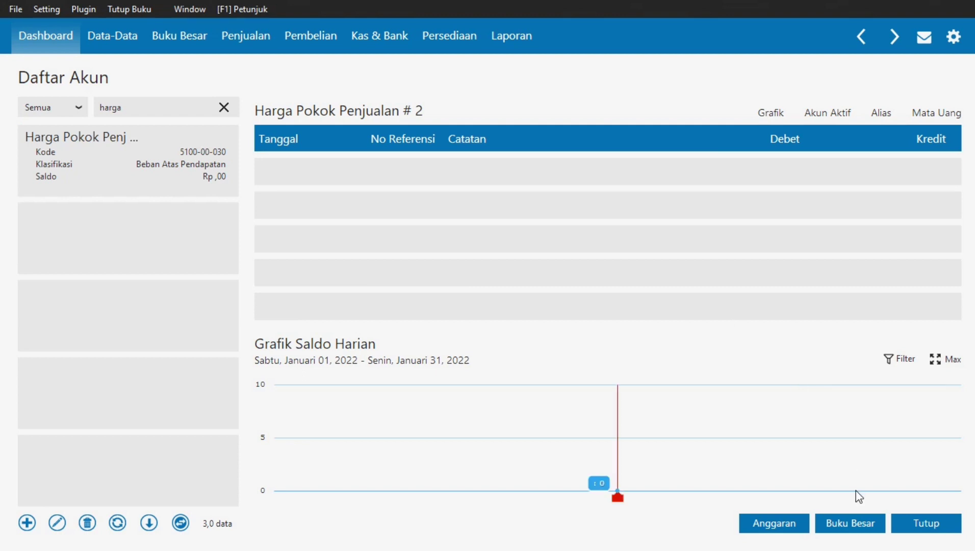
click(228, 114)
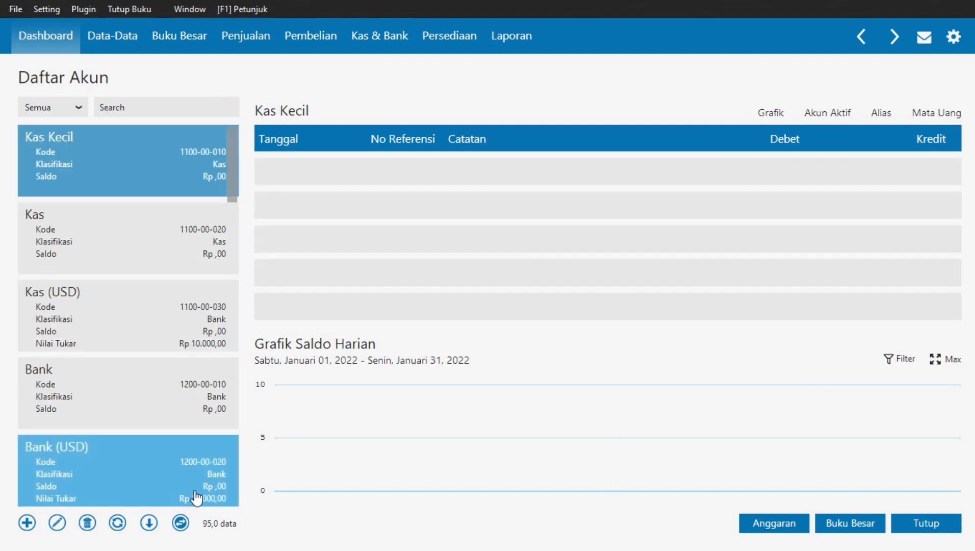
click(118, 523)
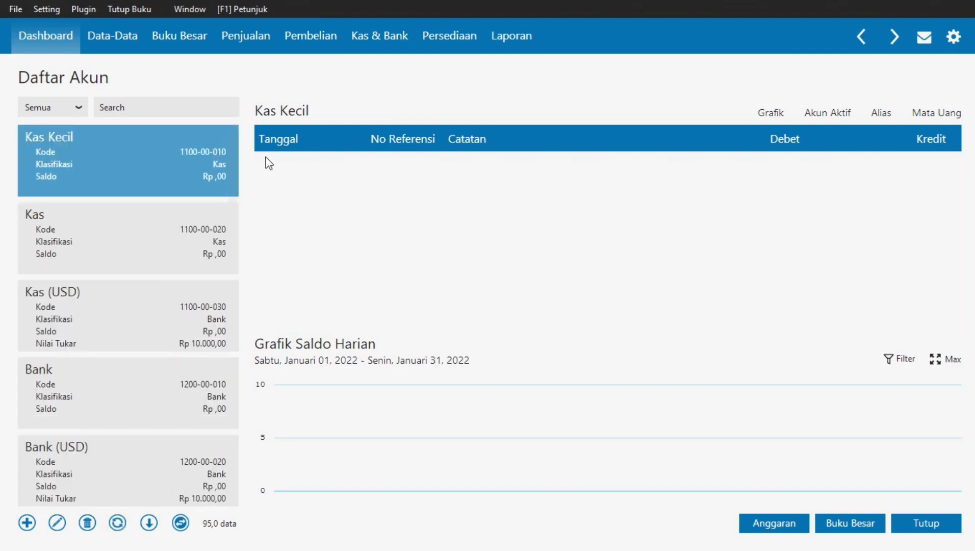
key(alt+Tab)
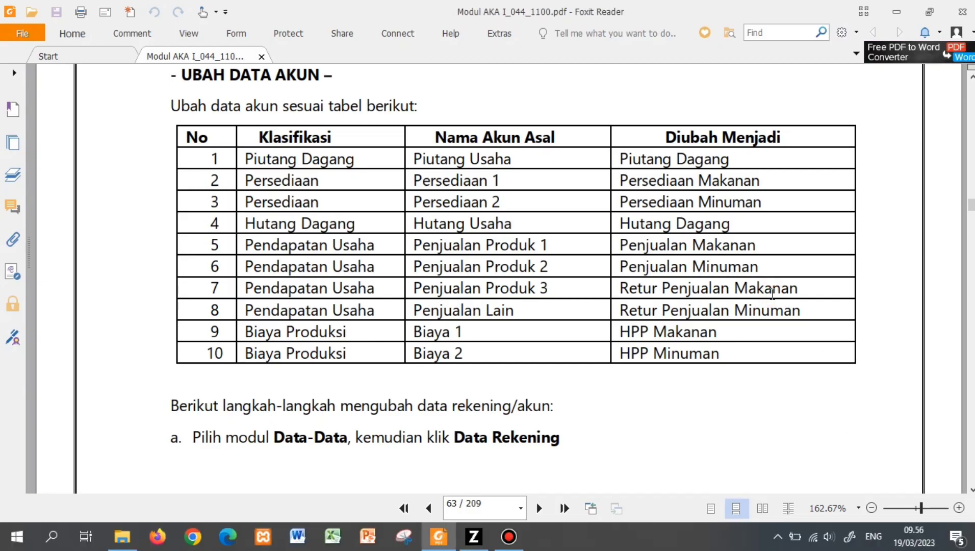
- Scroll the module PDF down to page 67, section 9 'Satuan Pengukuran Barang'
scroll(773, 293, down, 10)
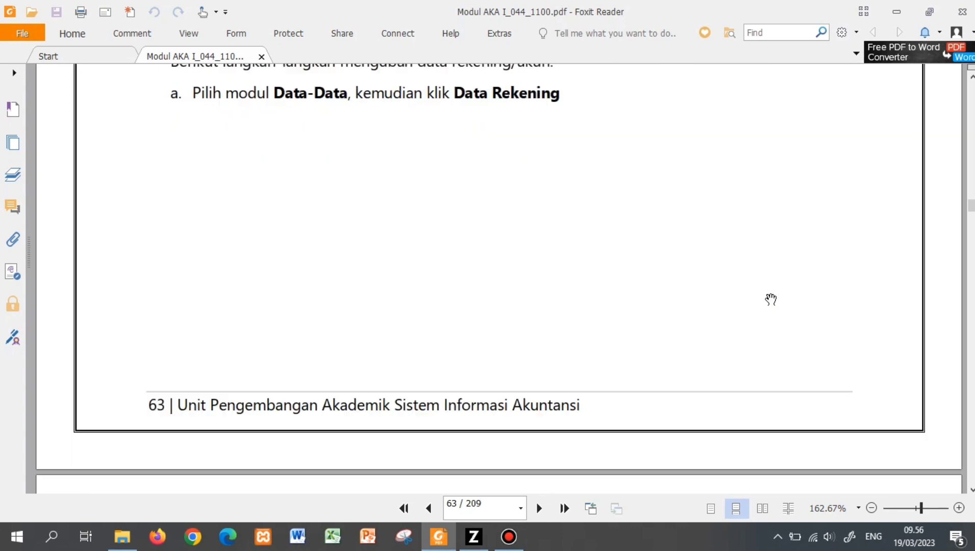
scroll(770, 299, down, 15)
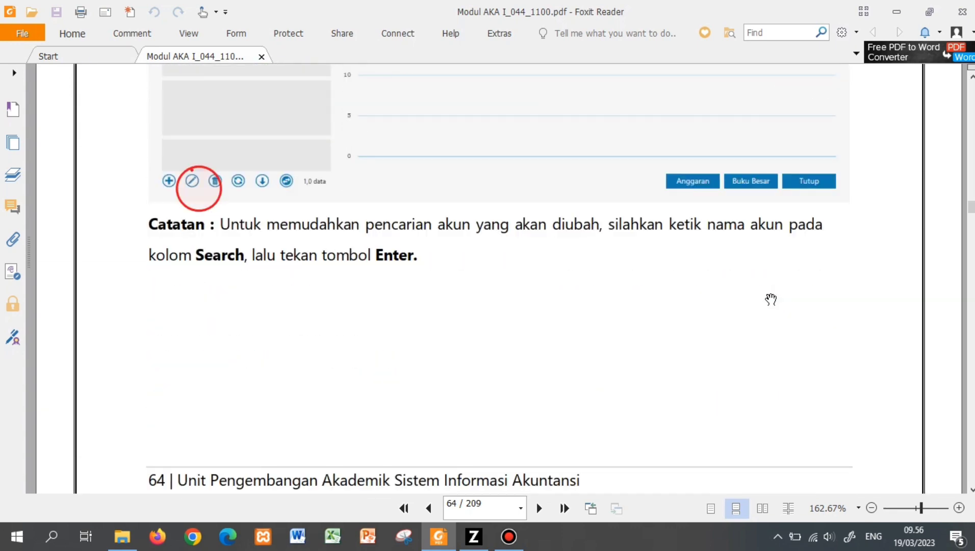
scroll(770, 300, down, 15)
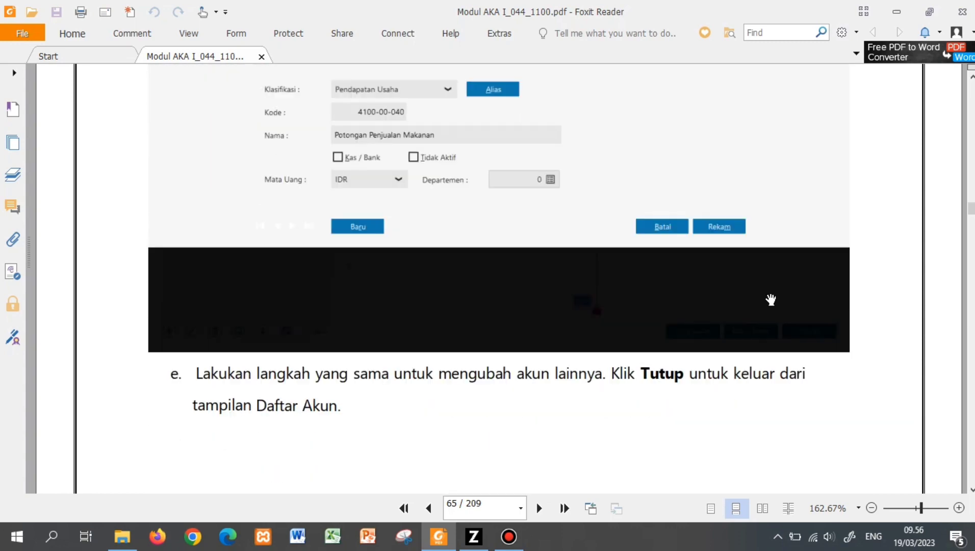
scroll(770, 299, down, 10)
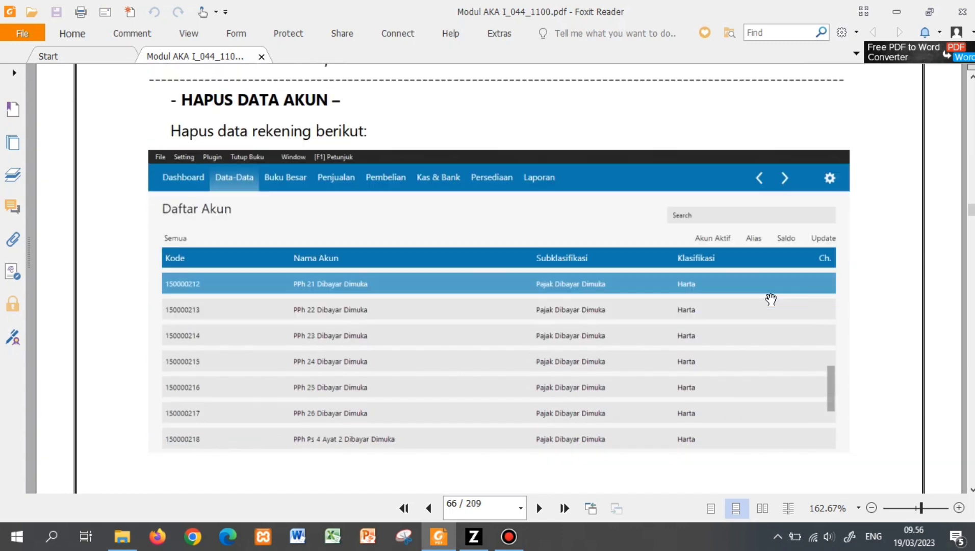
scroll(771, 299, down, 15)
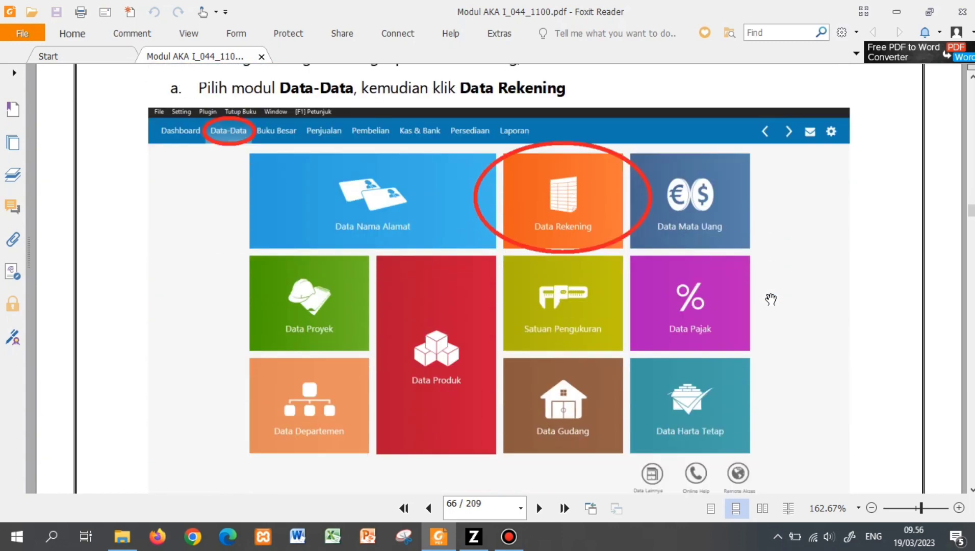
scroll(771, 299, down, 10)
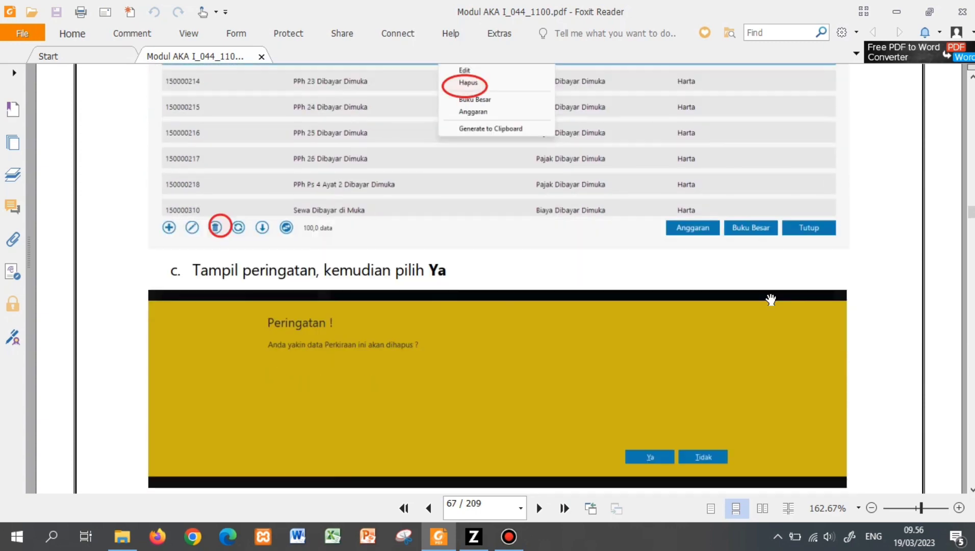
scroll(771, 299, down, 10)
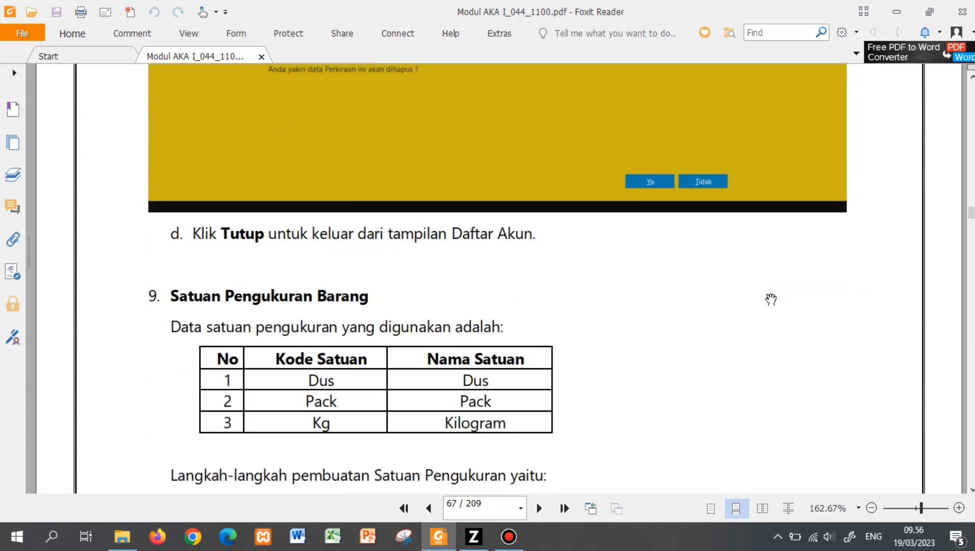
scroll(771, 300, down, 1)
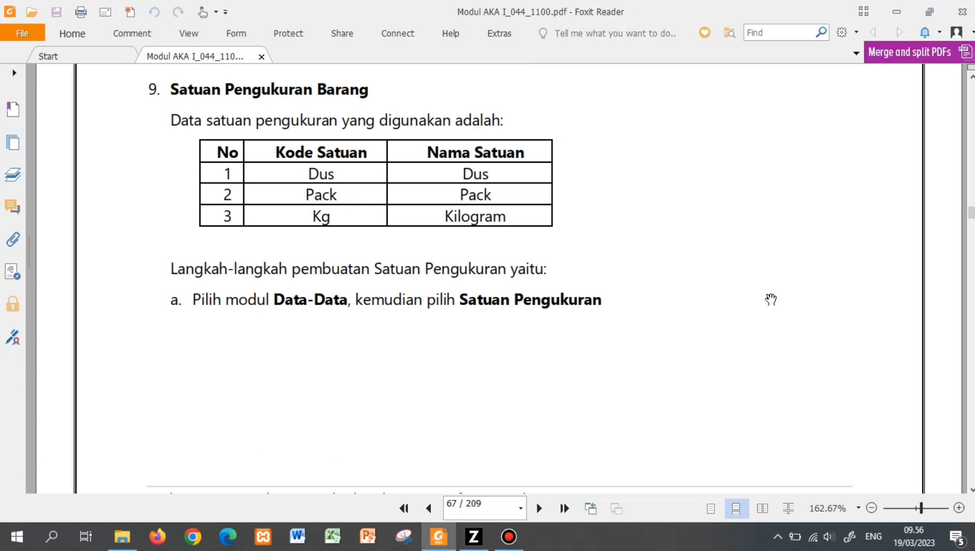
- Close Zahir's Daftar Akun window and return to the module PDF in Foxit Reader
click(473, 536)
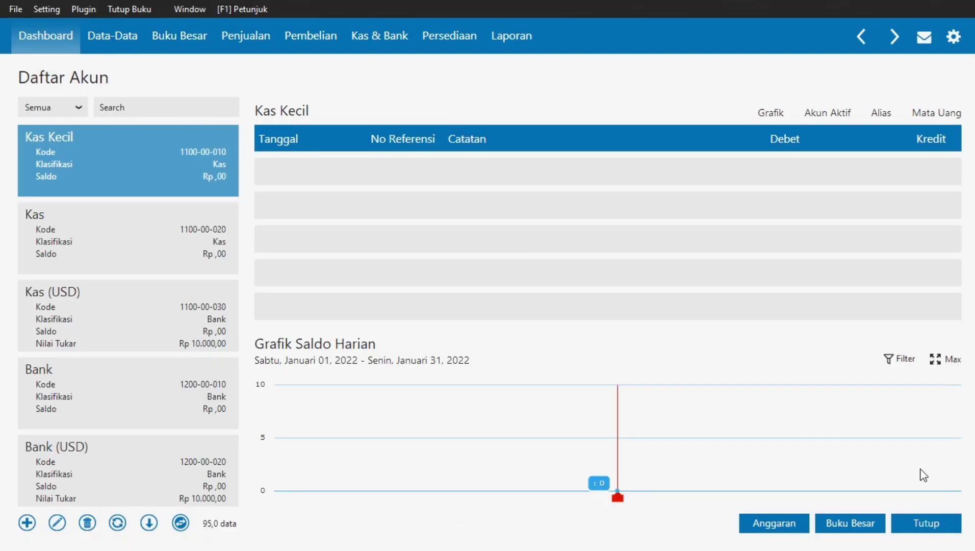
click(930, 531)
key(alt+Tab)
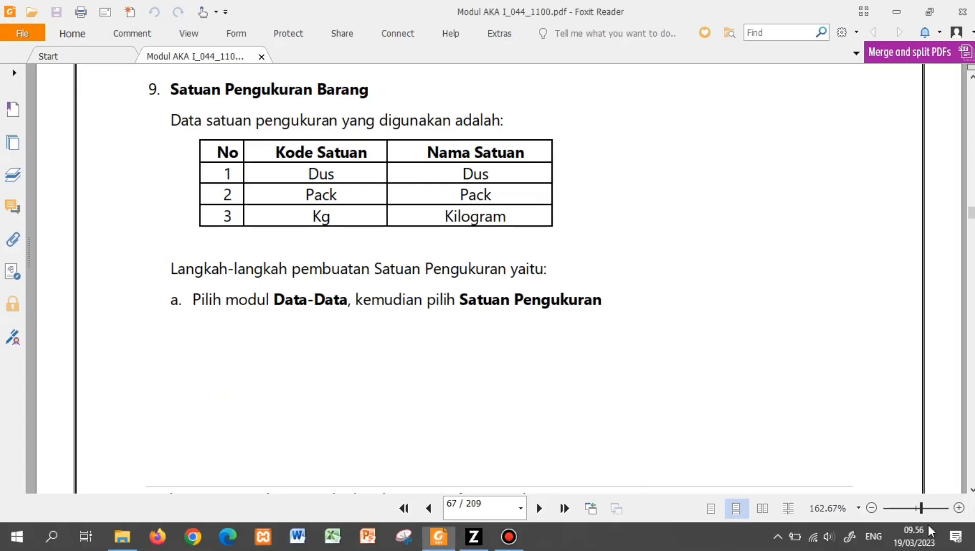